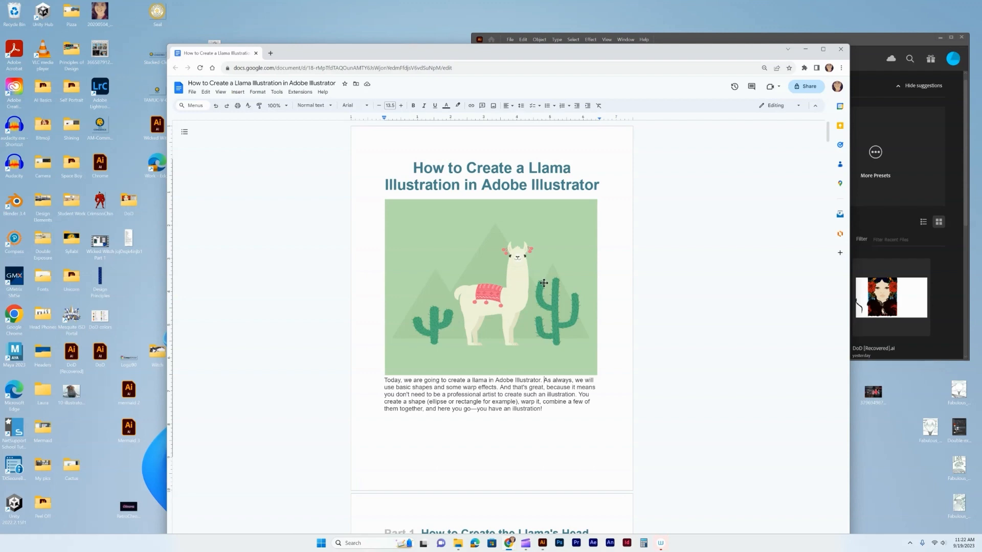
Bring Part 1, Step 1 of the llama tutorial into view and move the browser window aside, uncovering Illustrator.
{"action": "scroll", "coordinate": [544, 283], "scroll_direction": "down", "scroll_amount": 6}
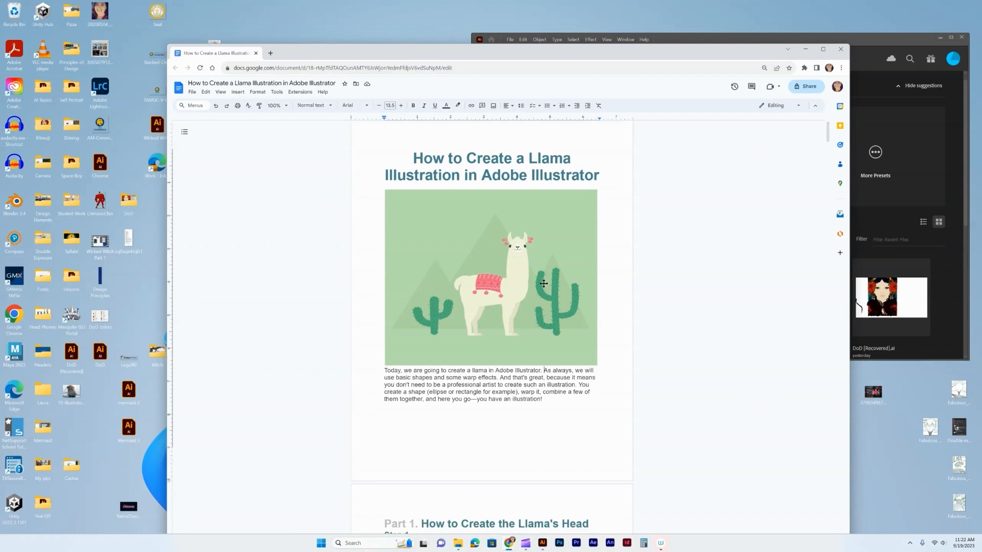
{"action": "scroll", "coordinate": [544, 283], "scroll_direction": "down", "scroll_amount": 1}
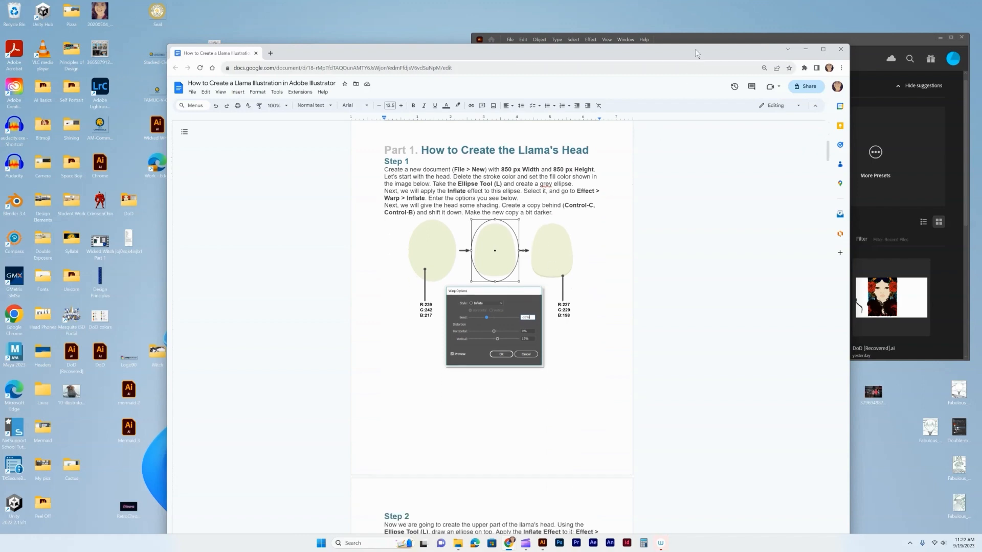
{"action": "left_click_drag", "start_coordinate": [698, 53], "coordinate": [522, 33]}
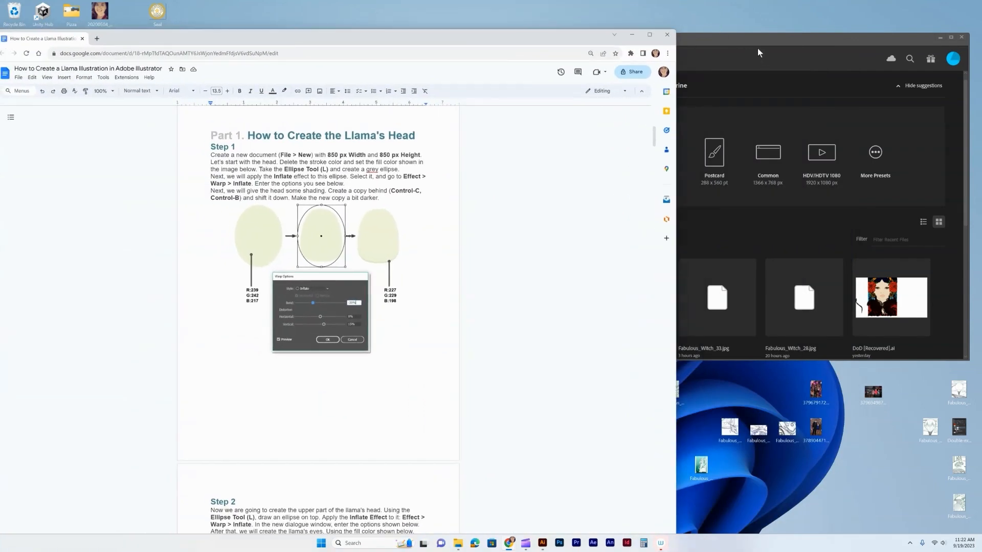
Switch to Illustrator and set up a new document in pixels, 850 px wide and 850 px high.
{"action": "left_click", "coordinate": [757, 48]}
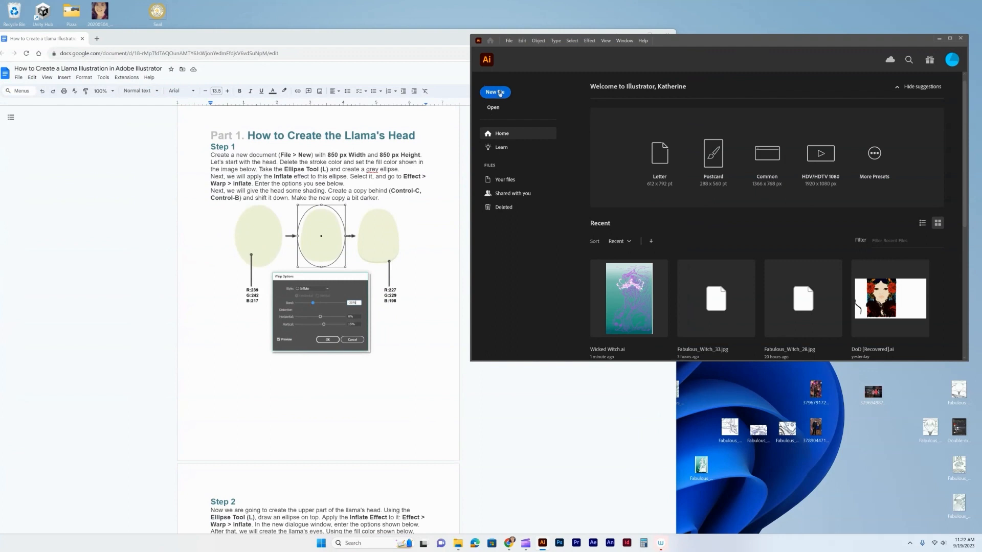
{"action": "left_click", "coordinate": [501, 92]}
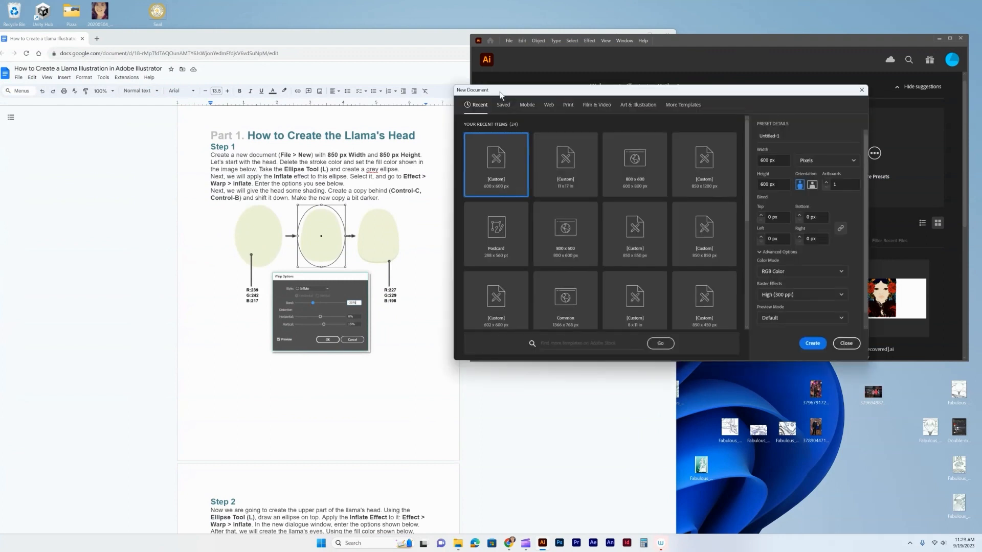
{"action": "left_click", "coordinate": [828, 162]}
{"action": "left_click", "coordinate": [821, 178]}
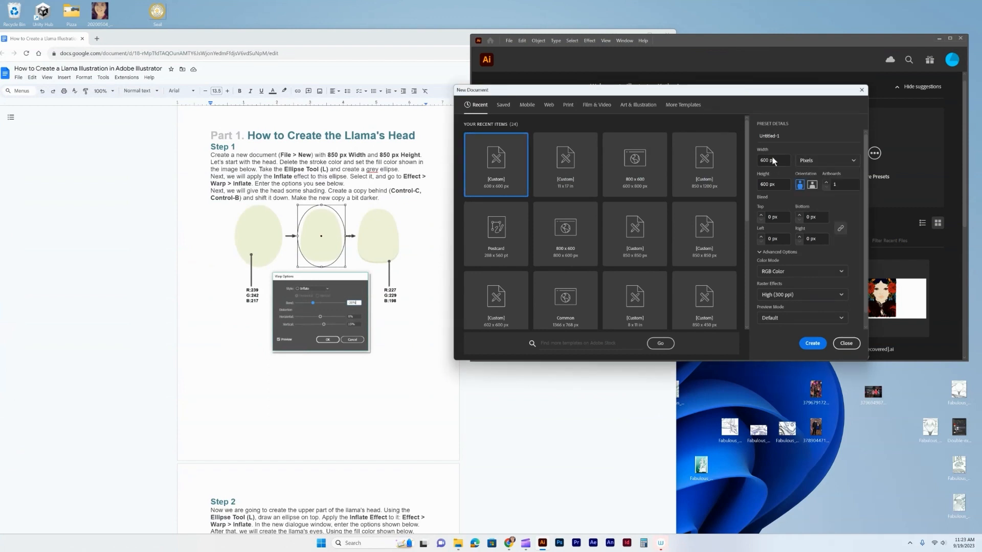
{"action": "left_click", "coordinate": [777, 160]}
{"action": "type", "text": "850"}
{"action": "left_click_drag", "start_coordinate": [779, 183], "coordinate": [749, 181]}
{"action": "type", "text": "850"}
Correct the spelling of "grey" to "gray" in Step 1 of the Google Docs tutorial.
{"action": "left_click", "coordinate": [383, 174]}
{"action": "right_click", "coordinate": [373, 171]}
{"action": "left_click", "coordinate": [394, 188]}
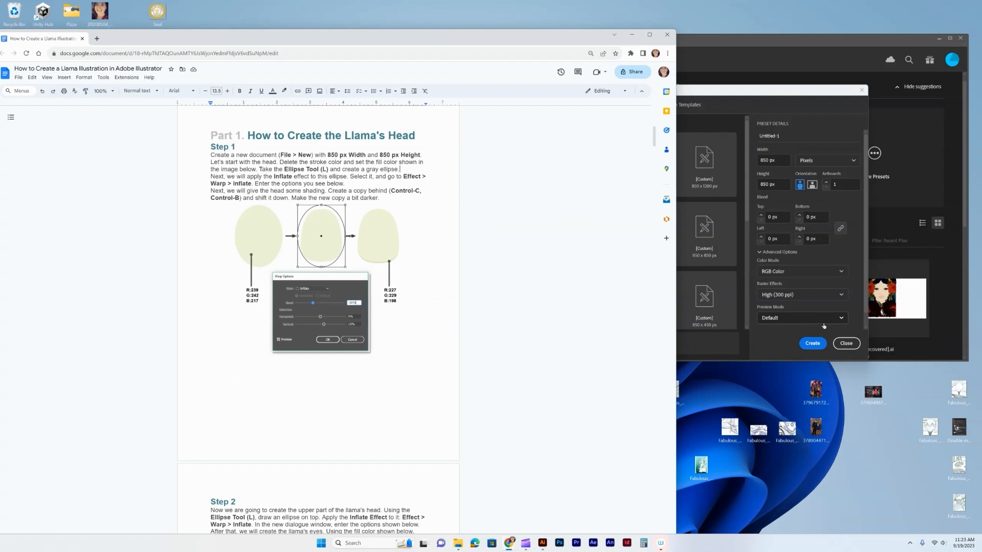
Return to Illustrator, create the configured document and activate the Ellipse Tool.
{"action": "left_click", "coordinate": [839, 209]}
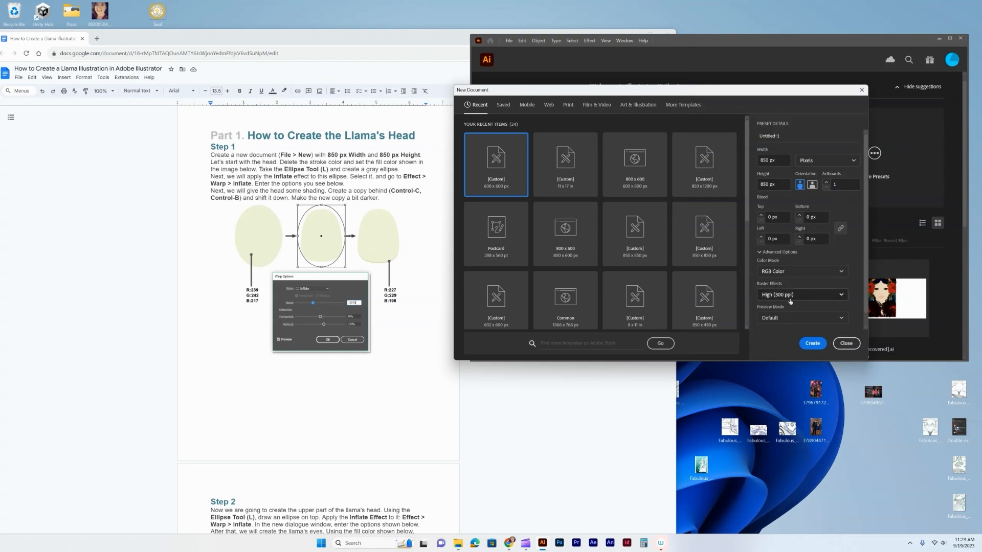
{"action": "left_click", "coordinate": [813, 343]}
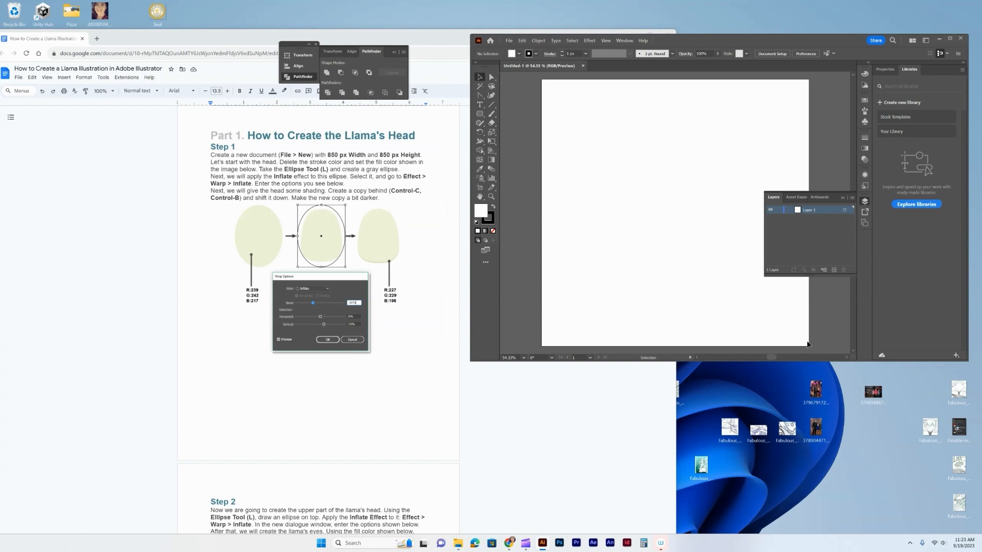
{"action": "left_click", "coordinate": [480, 113]}
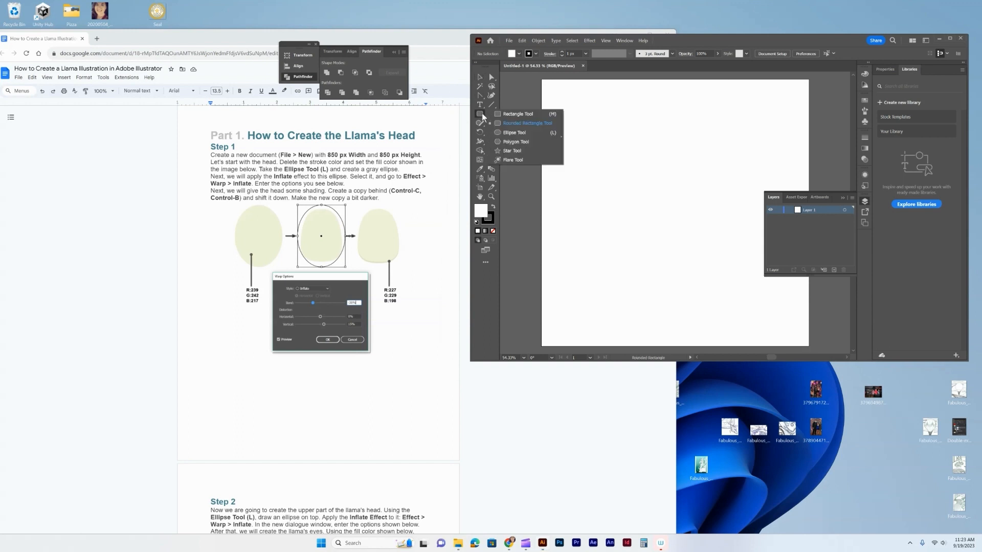
{"action": "left_click", "coordinate": [529, 133]}
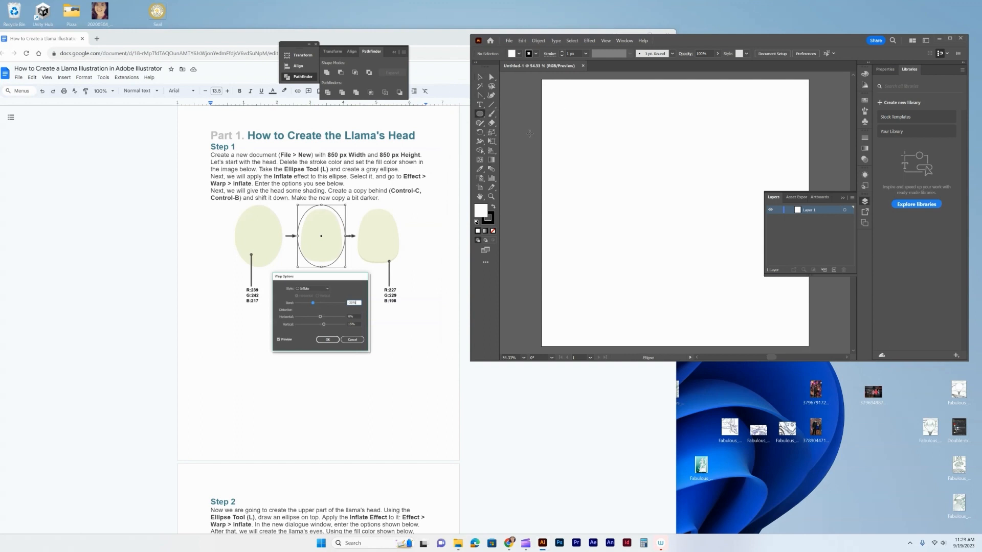
{"action": "left_click", "coordinate": [628, 42]}
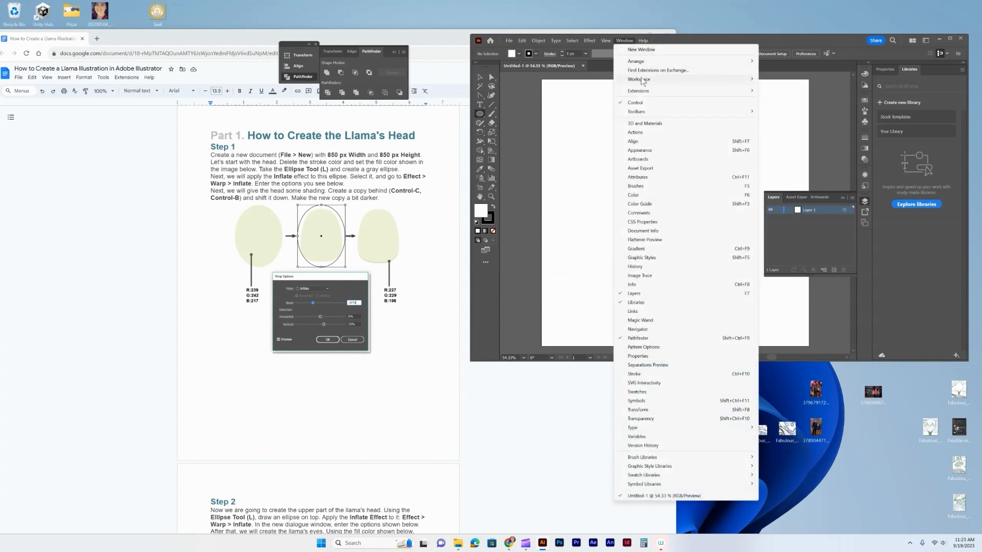
{"action": "mouse_move", "coordinate": [643, 80]}
{"action": "left_click", "coordinate": [508, 115]}
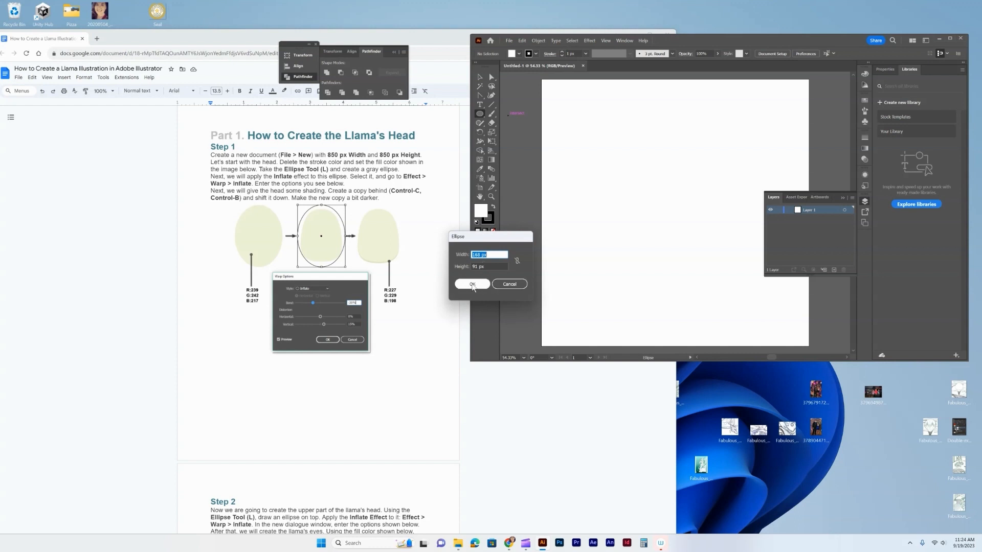
{"action": "left_click", "coordinate": [502, 285]}
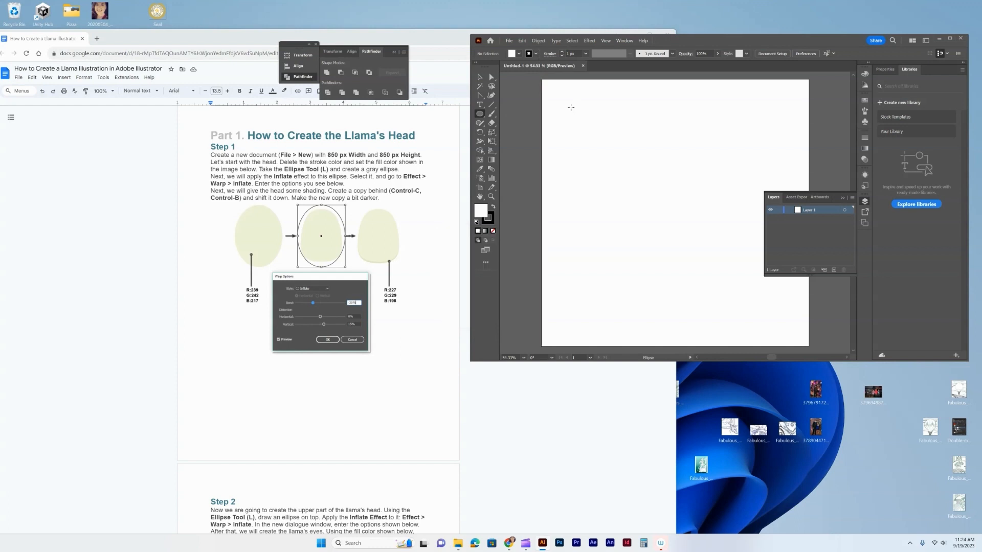
Draw an upright ellipse for the llama's head in the artboard's upper-left area and remove its stroke.
{"action": "left_click_drag", "start_coordinate": [571, 108], "coordinate": [616, 164]}
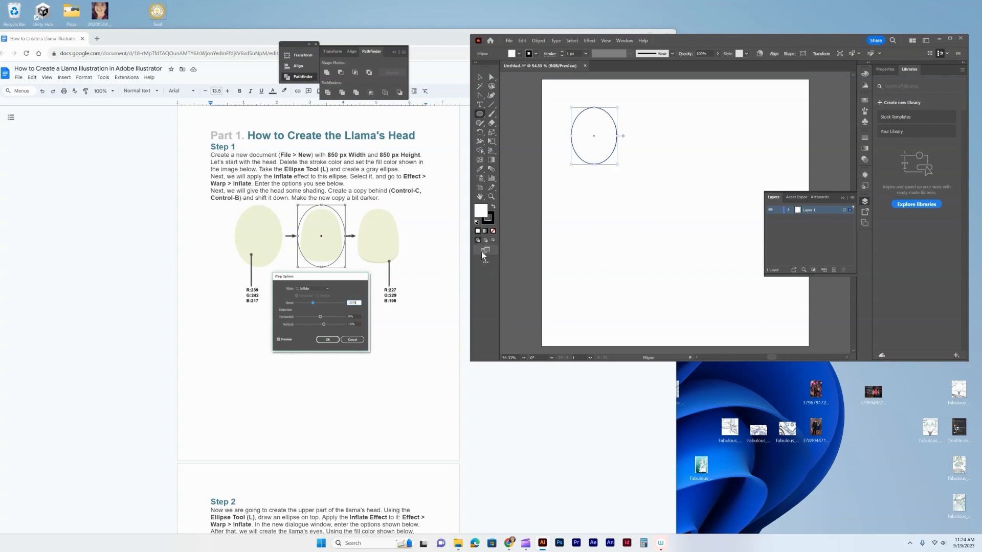
{"action": "left_click", "coordinate": [484, 222]}
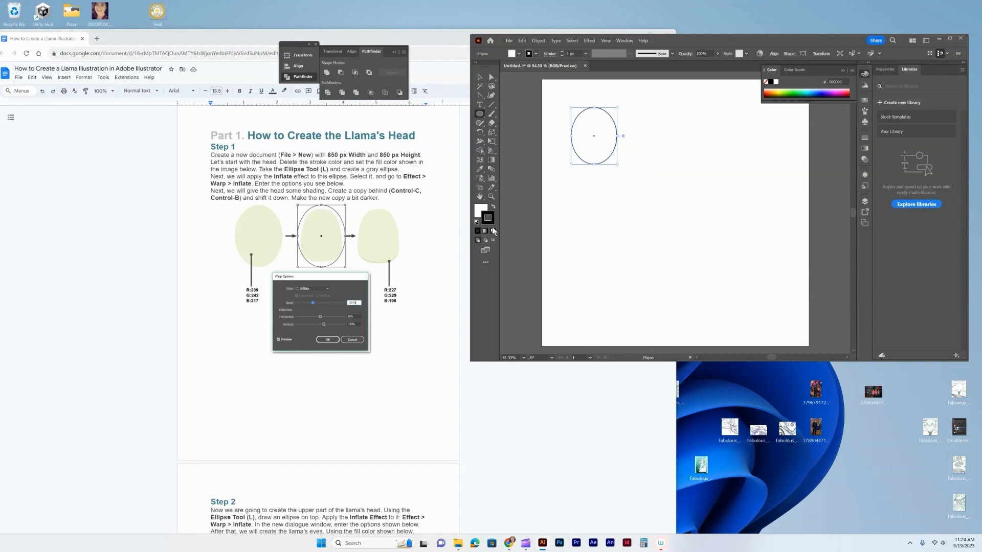
{"action": "left_click", "coordinate": [494, 232]}
Fill the head ellipse with the color R 239, G 242, B 217.
{"action": "double_click", "coordinate": [477, 210]}
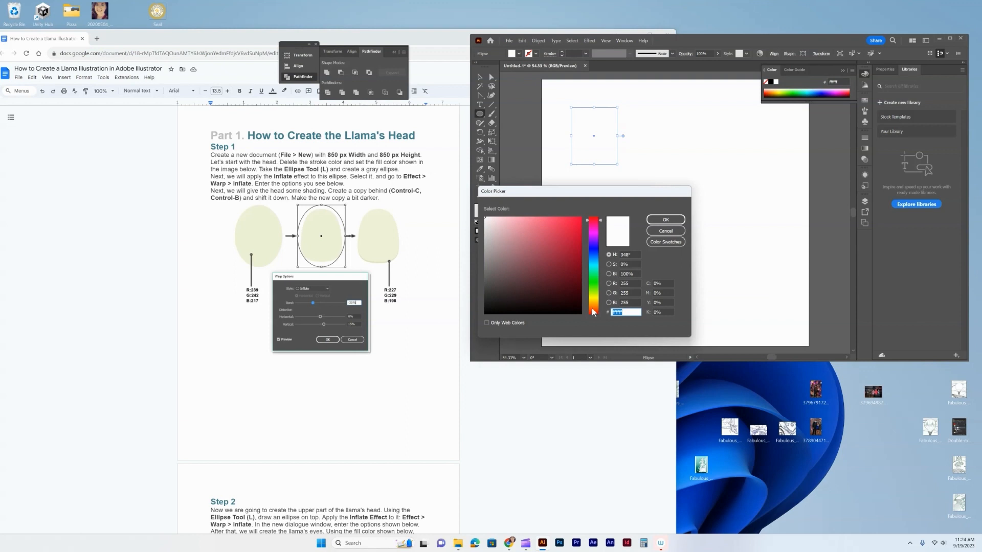
{"action": "left_click", "coordinate": [626, 283]}
{"action": "type", "text": "239"}
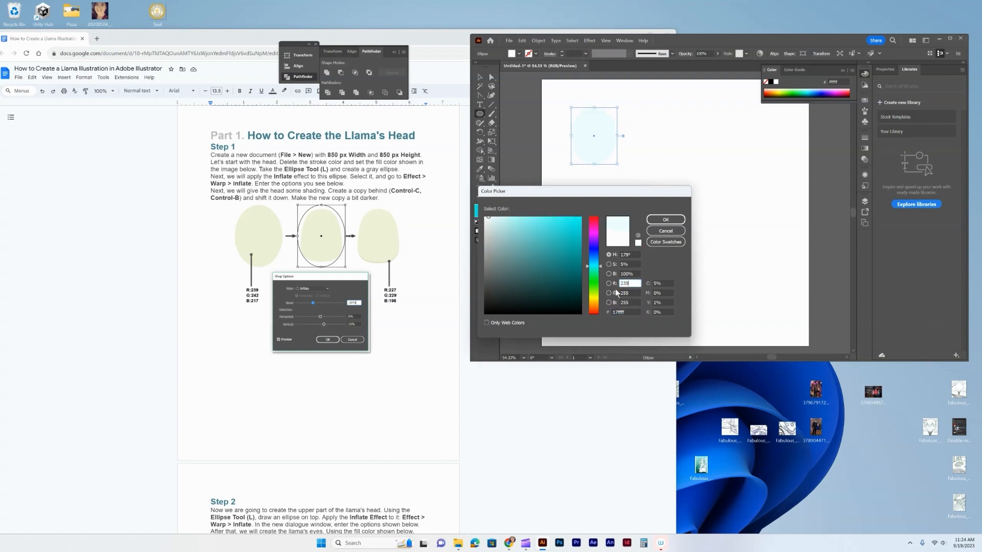
{"action": "key", "text": "Tab"}
{"action": "type", "text": "242"}
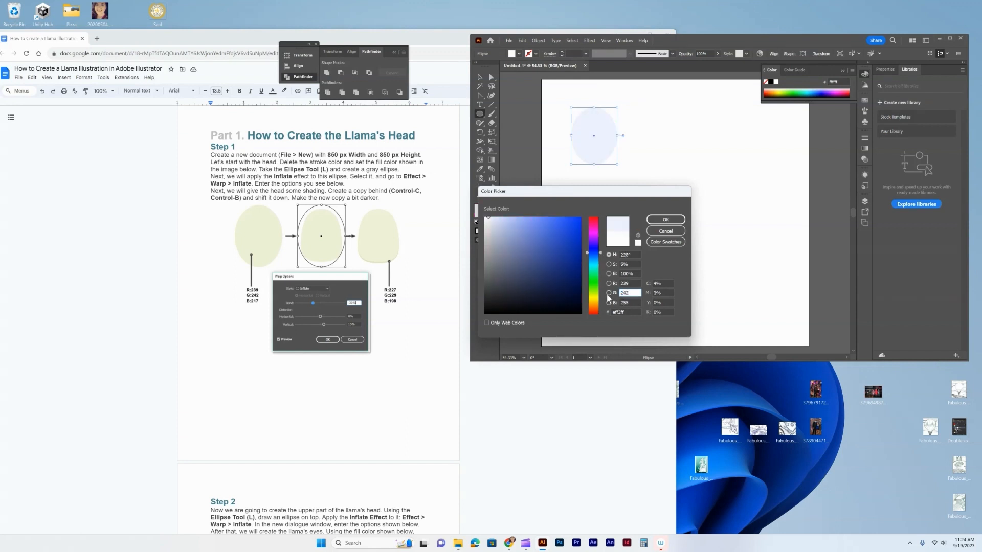
{"action": "double_click", "coordinate": [625, 303]}
{"action": "type", "text": "217"}
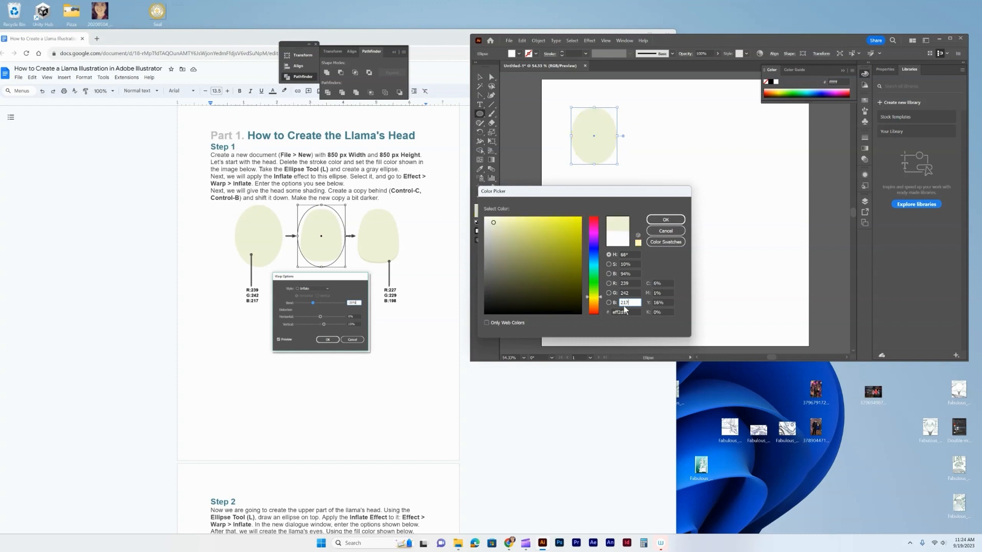
{"action": "left_click", "coordinate": [664, 220]}
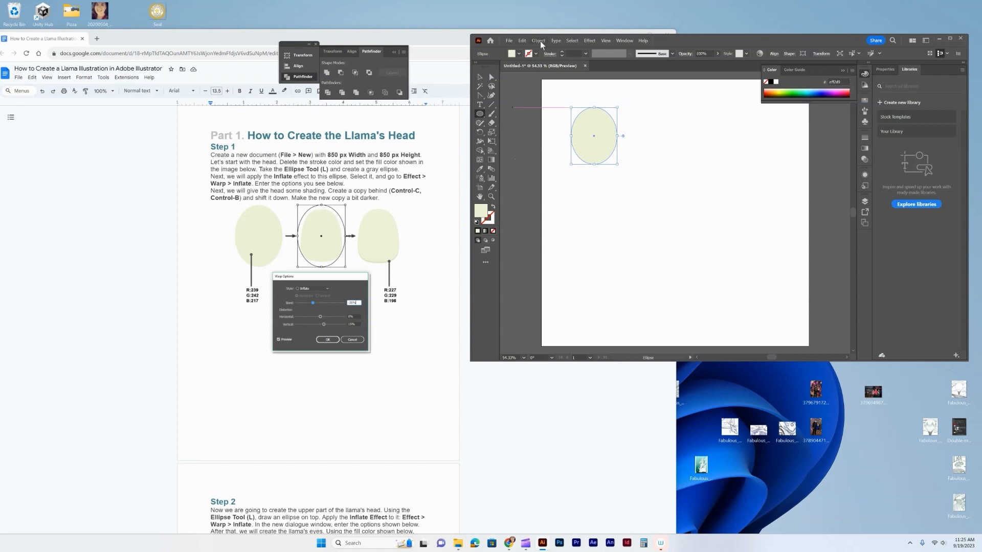
Apply the Inflate warp effect to the head ellipse with -30% bend and 15% vertical distortion.
{"action": "left_click", "coordinate": [596, 39]}
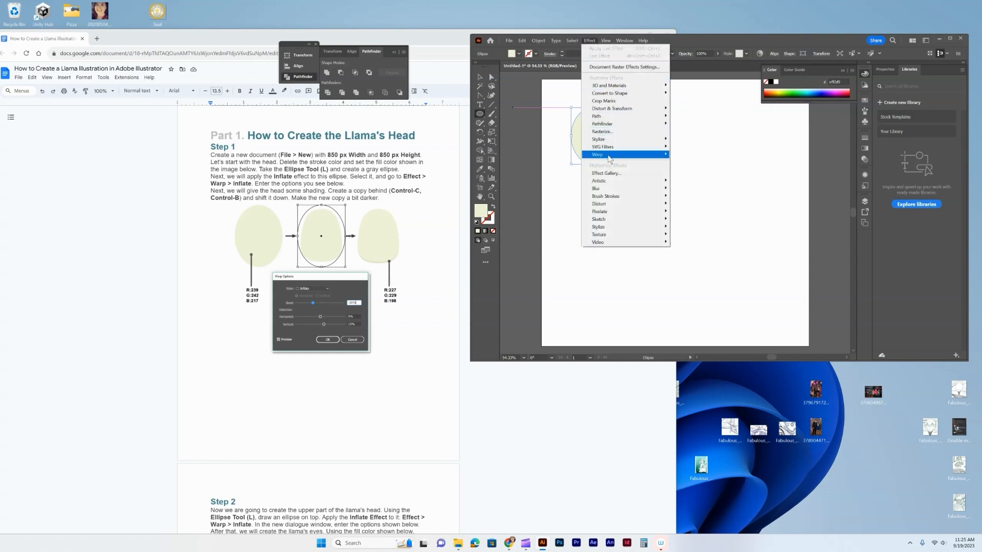
{"action": "mouse_move", "coordinate": [610, 155]}
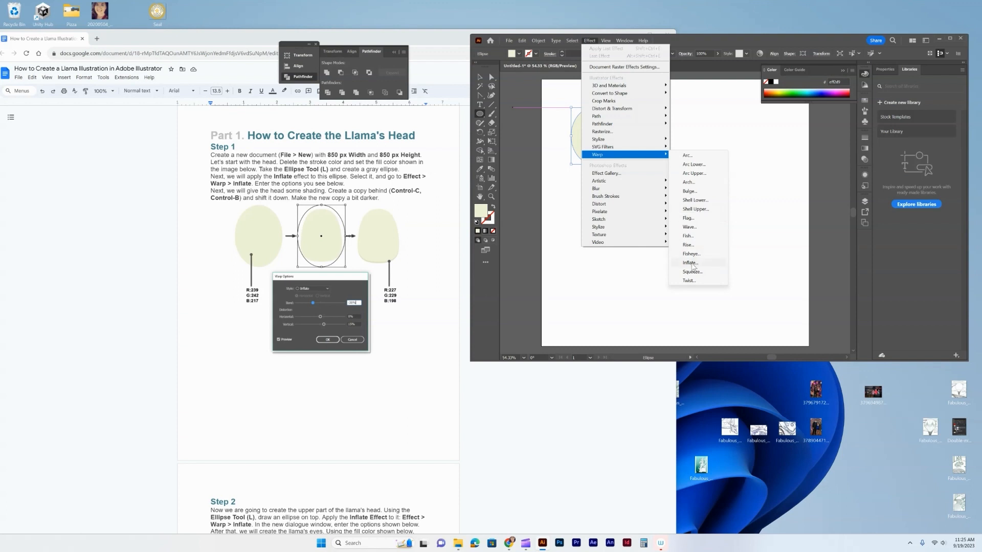
{"action": "left_click", "coordinate": [690, 263]}
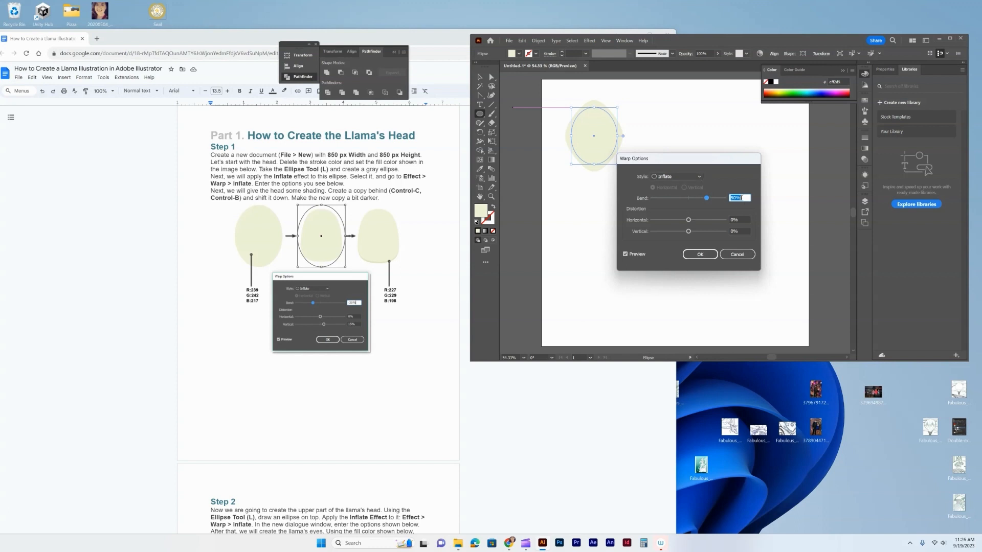
{"action": "type", "text": "-3"}
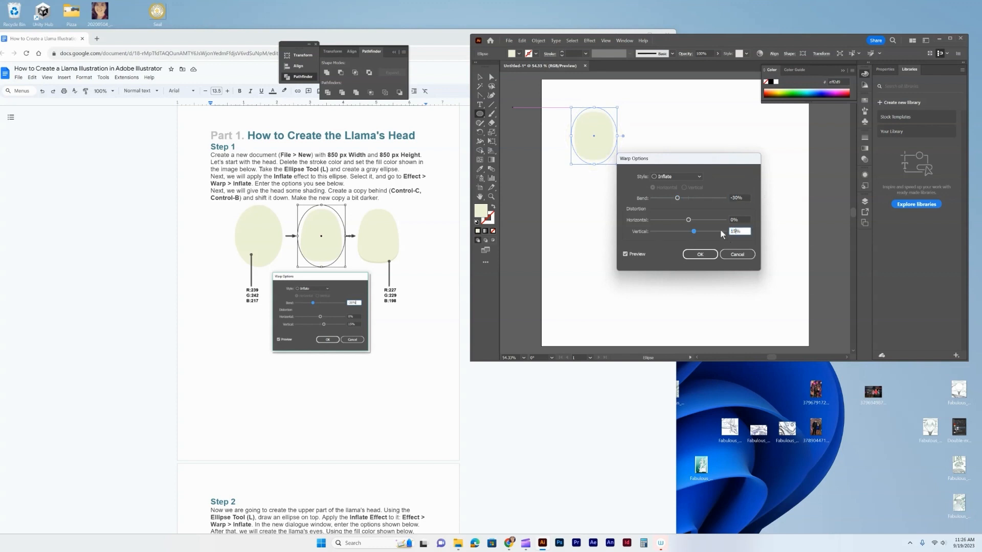
{"action": "left_click", "coordinate": [700, 255]}
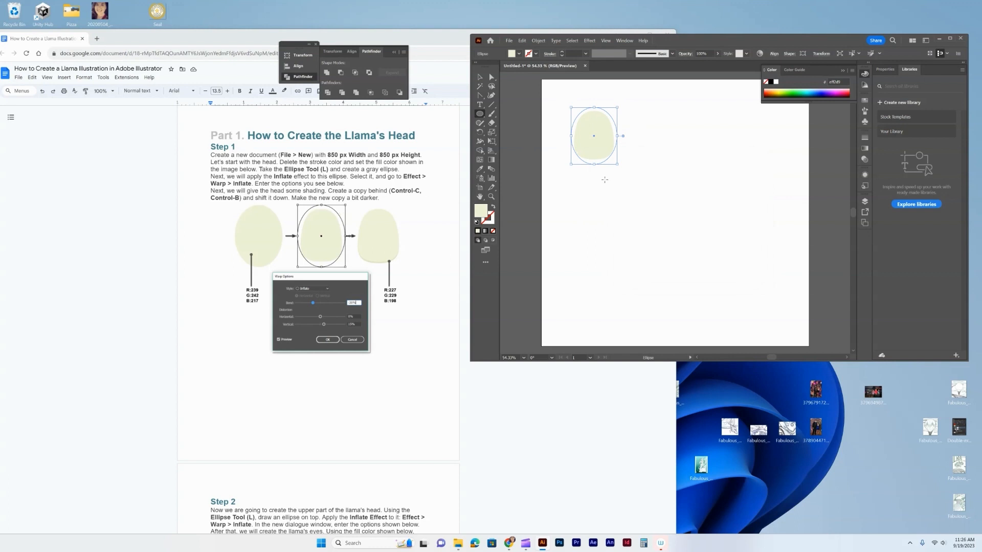
Place a copy of the warped head ellipse behind it, offset the front shape sideways, and select the rear copy.
{"action": "key", "text": "ctrl+c"}
{"action": "left_click", "coordinate": [480, 77]}
{"action": "left_click_drag", "start_coordinate": [592, 145], "coordinate": [617, 149]}
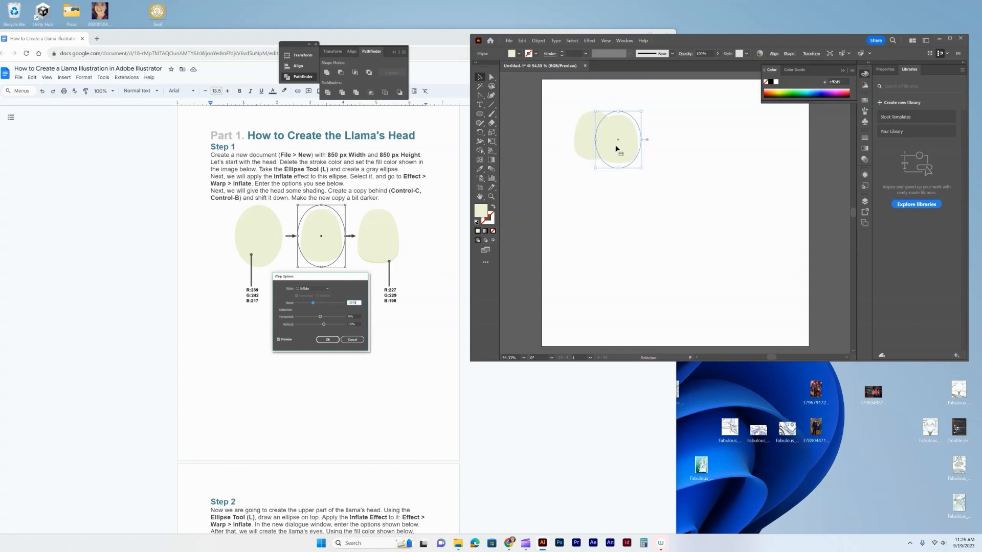
{"action": "key", "text": "ctrl+z"}
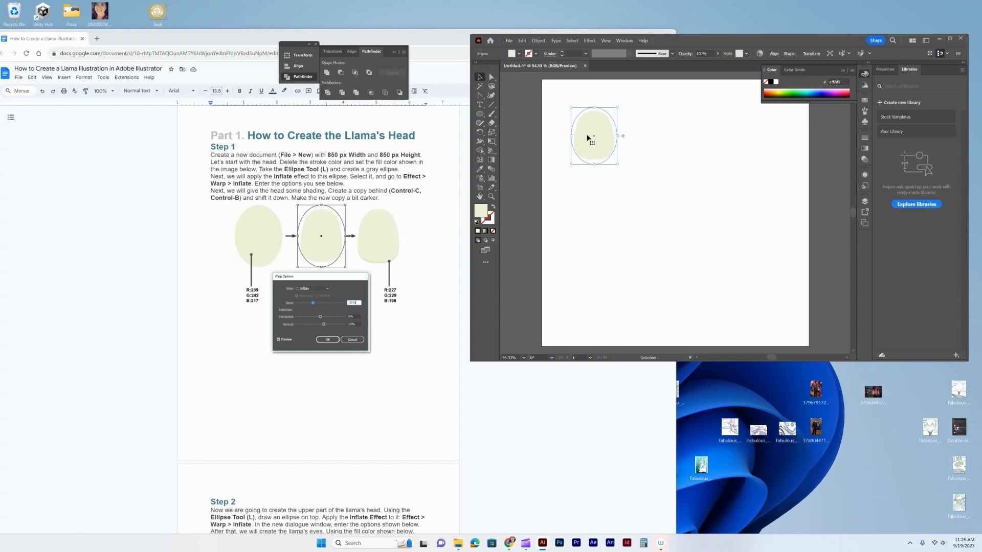
{"action": "left_click_drag", "start_coordinate": [587, 143], "coordinate": [622, 152]}
{"action": "left_click", "coordinate": [604, 173]}
{"action": "left_click", "coordinate": [585, 154]}
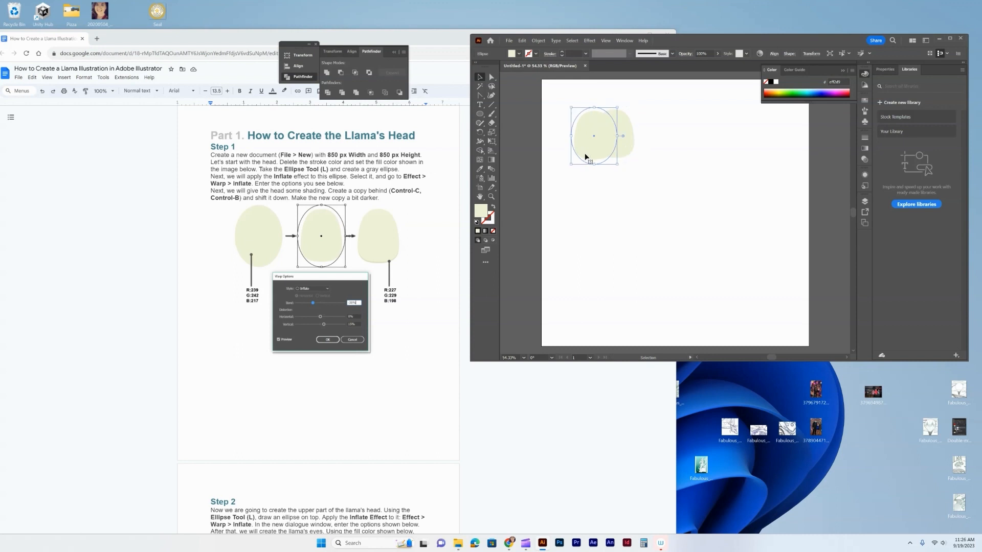
Fill the rear head copy with R 227, G 229, B 198 and slide the front shape back over it, leaving a darker lower edge.
{"action": "double_click", "coordinate": [480, 210]}
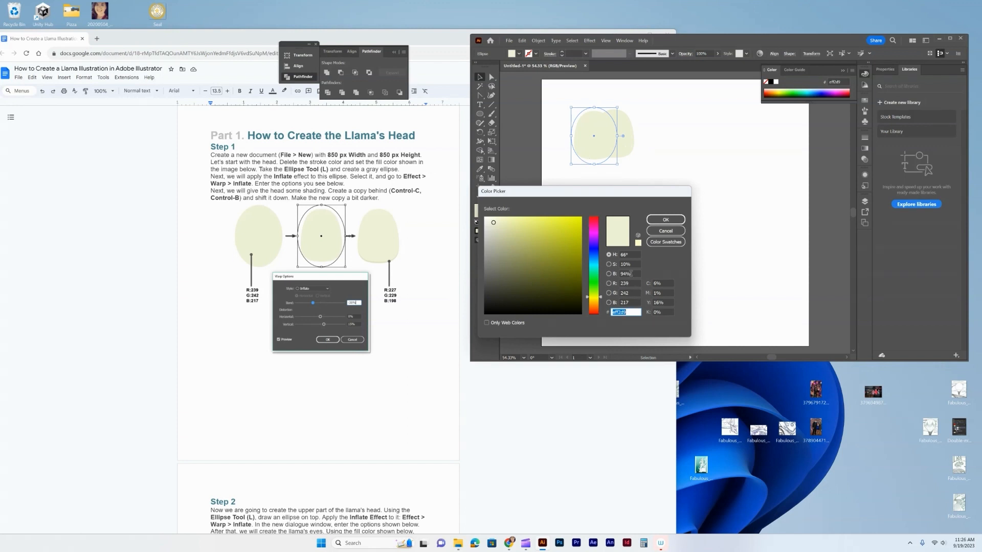
{"action": "double_click", "coordinate": [625, 283]}
{"action": "type", "text": "227"}
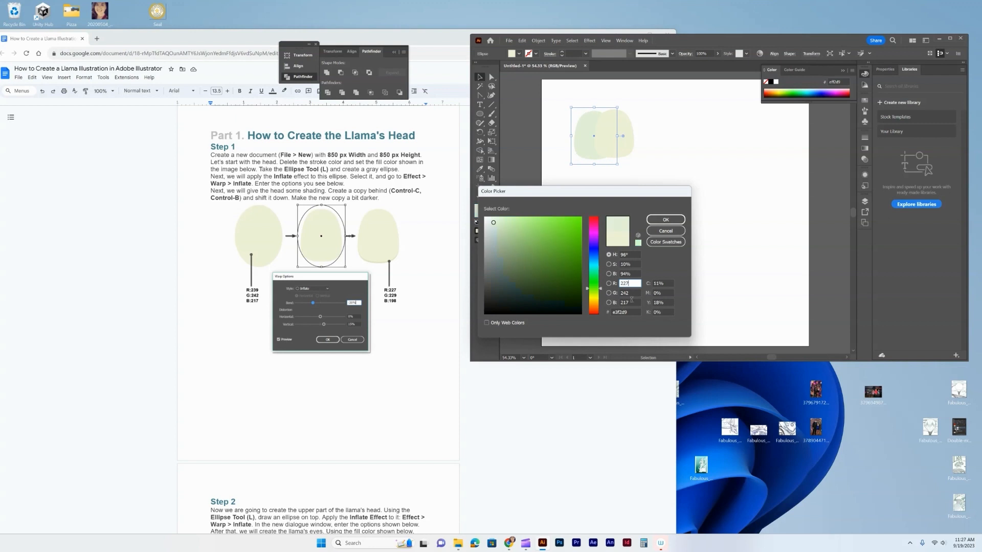
{"action": "double_click", "coordinate": [624, 293]}
{"action": "type", "text": "2"}
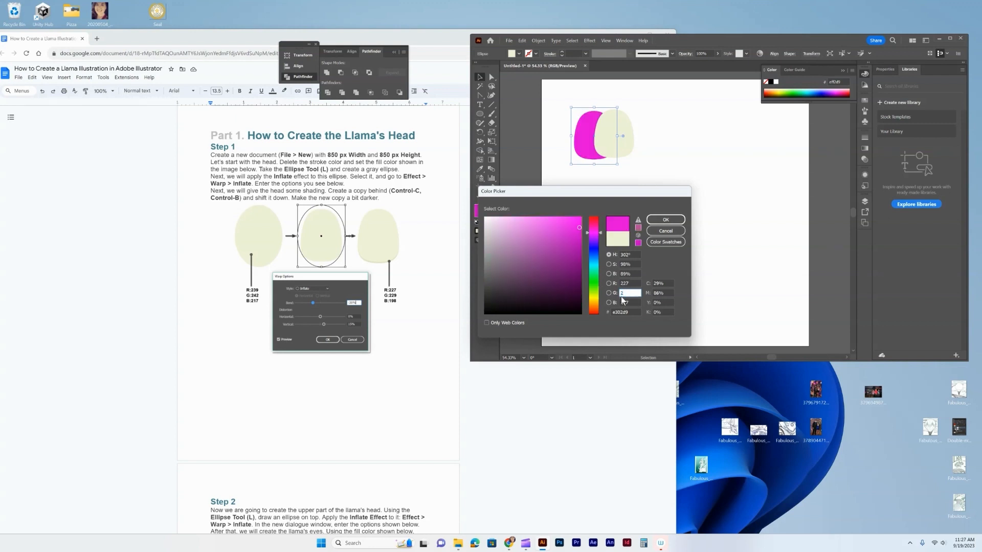
{"action": "type", "text": "9"}
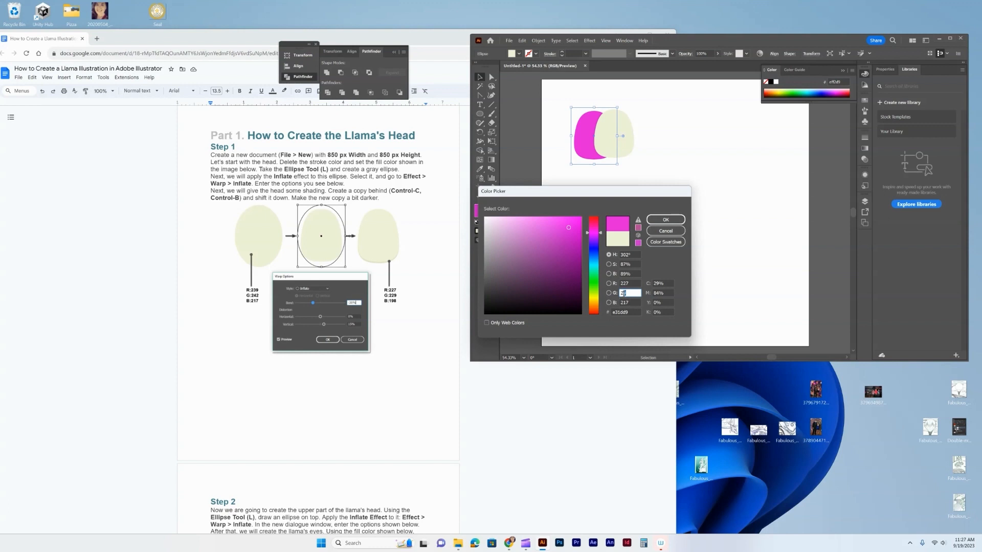
{"action": "type", "text": "9"}
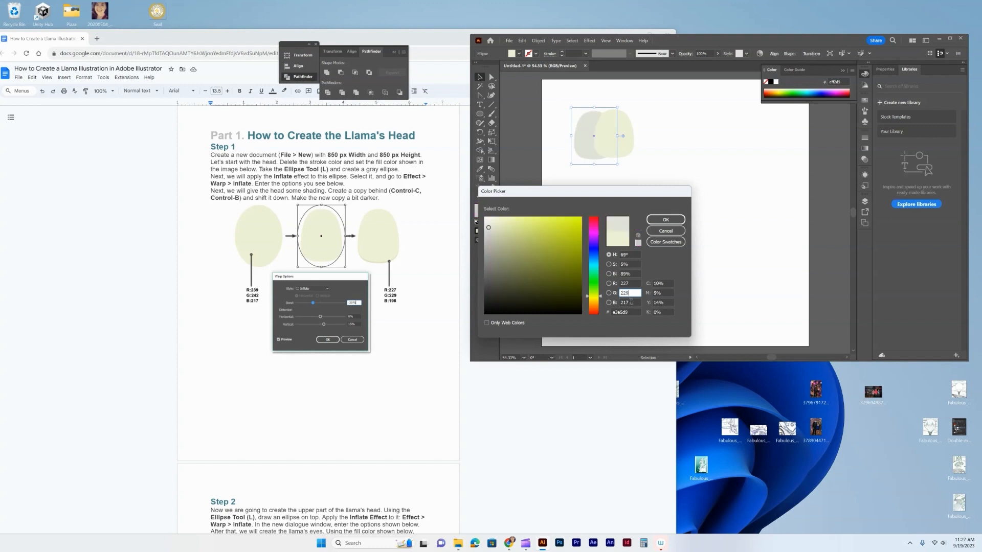
{"action": "key", "text": "Tab"}
{"action": "type", "text": "1"}
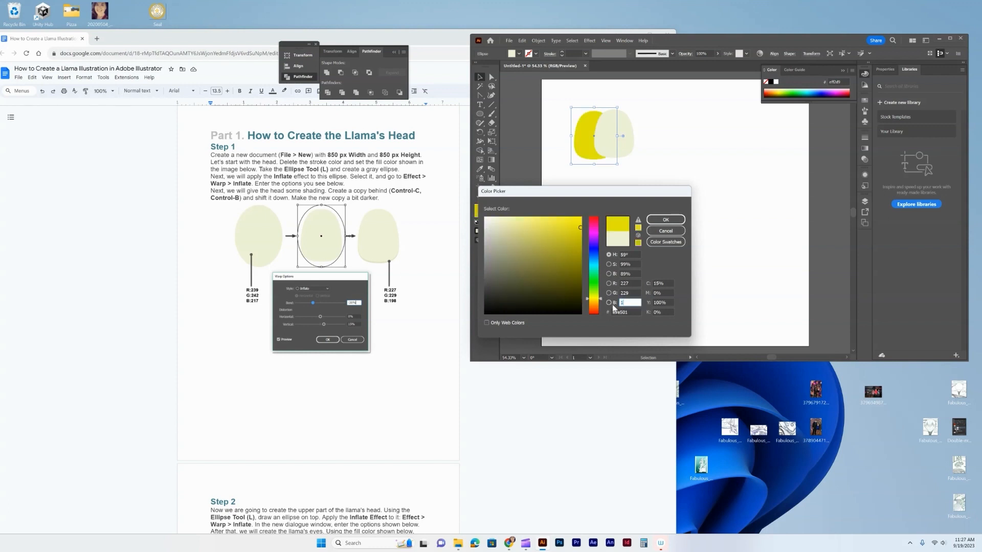
{"action": "type", "text": "98"}
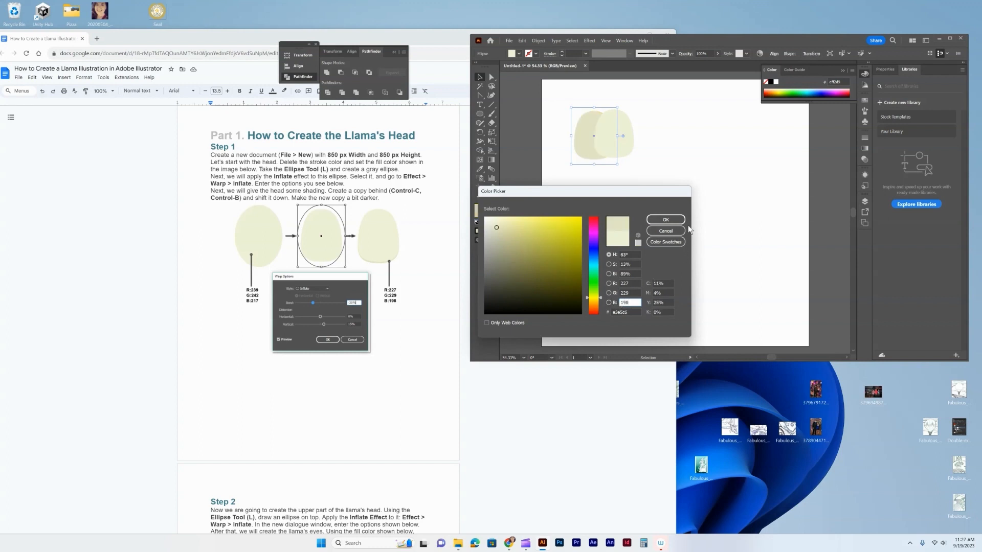
{"action": "left_click", "coordinate": [664, 221]}
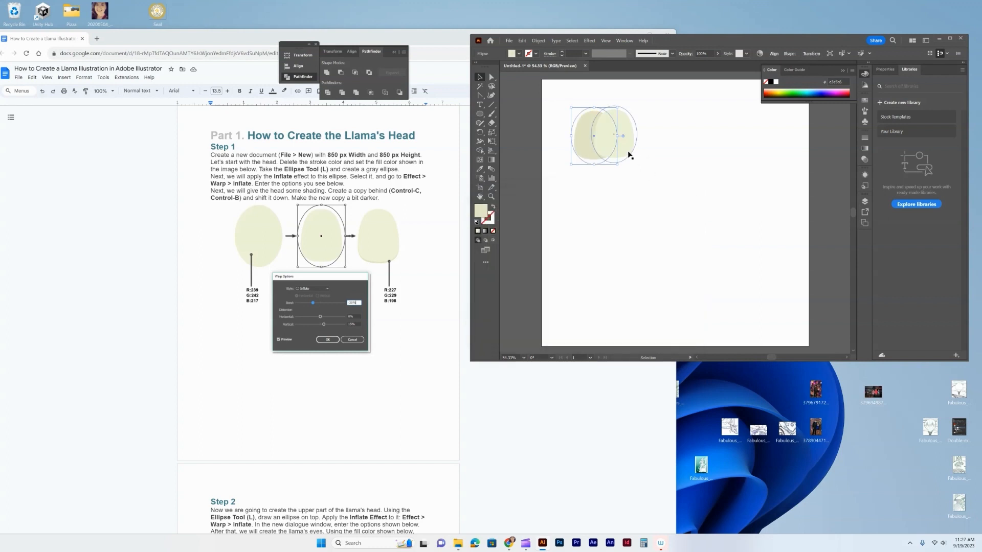
{"action": "left_click_drag", "start_coordinate": [625, 153], "coordinate": [606, 152]}
{"action": "left_click", "coordinate": [640, 182]}
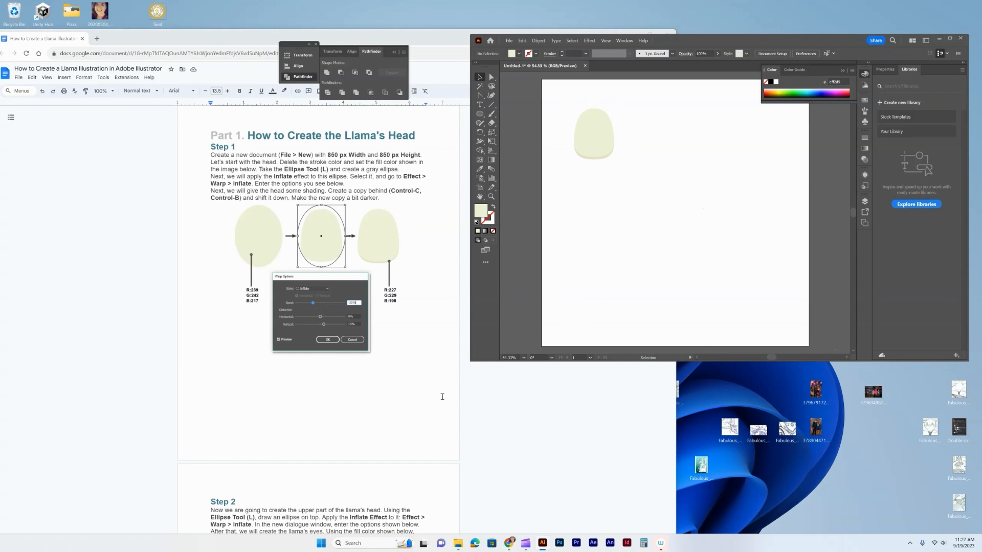
Draw a wide horizontal ellipse across the upper part of the head and center it over the head shape.
{"action": "scroll", "coordinate": [442, 397], "scroll_direction": "down", "scroll_amount": 5}
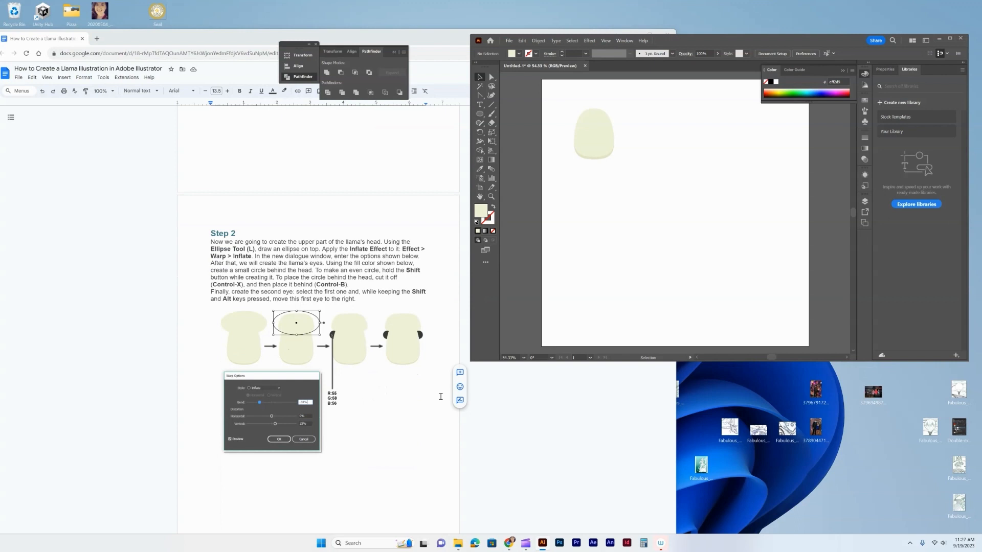
{"action": "left_click", "coordinate": [481, 115]}
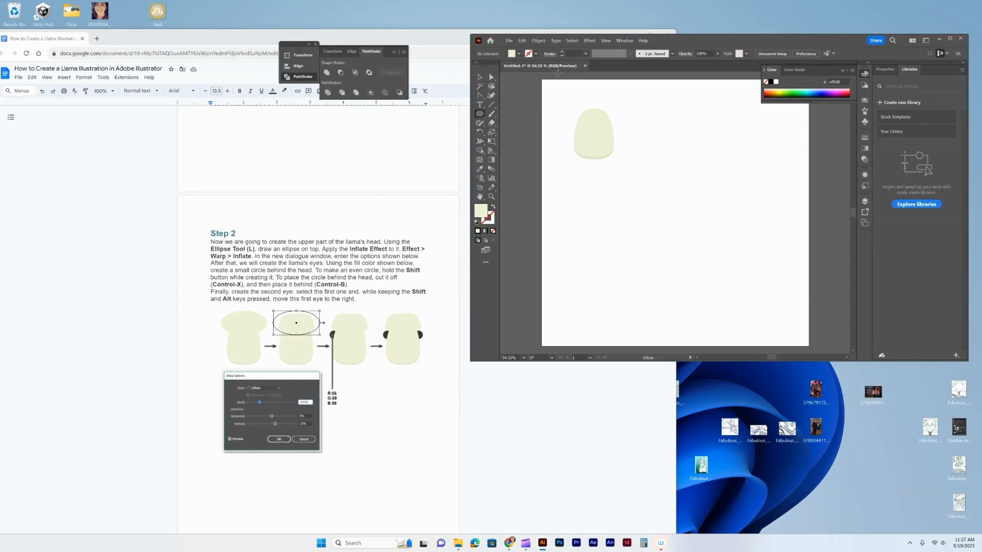
{"action": "left_click_drag", "start_coordinate": [552, 95], "coordinate": [606, 120]}
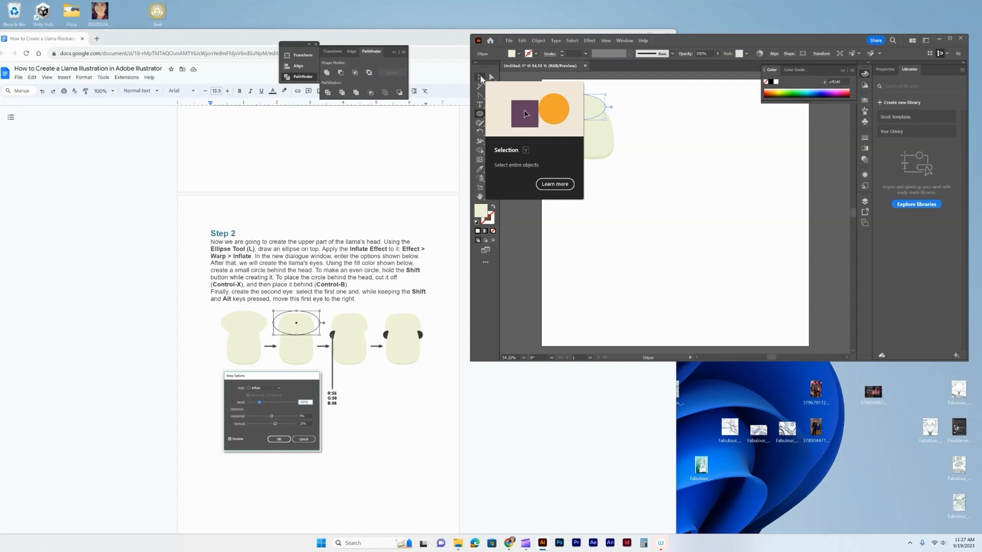
{"action": "left_click", "coordinate": [481, 78]}
{"action": "left_click_drag", "start_coordinate": [591, 106], "coordinate": [606, 107]}
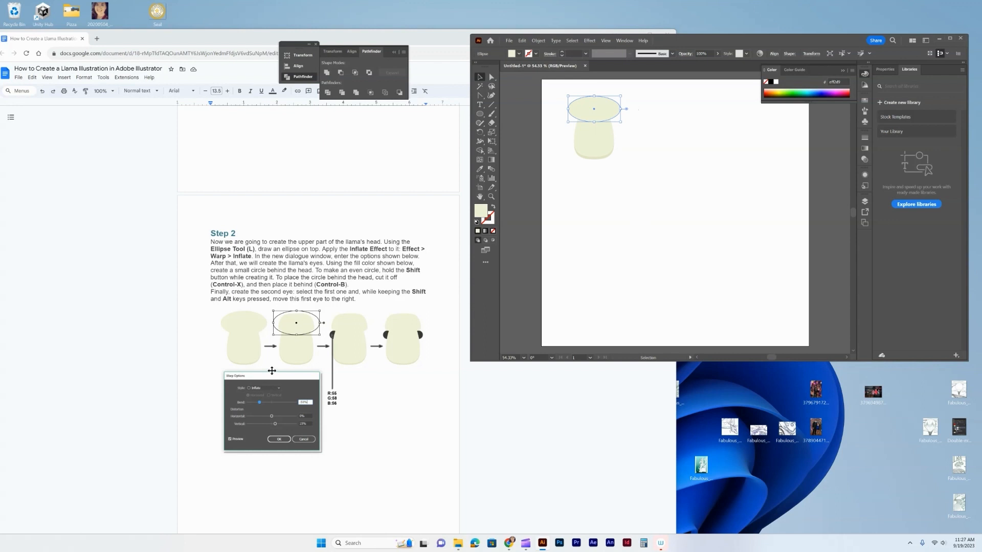
Apply the Inflate warp effect to the upper head ellipse with a stronger negative bend and 15% vertical distortion.
{"action": "left_click", "coordinate": [591, 41]}
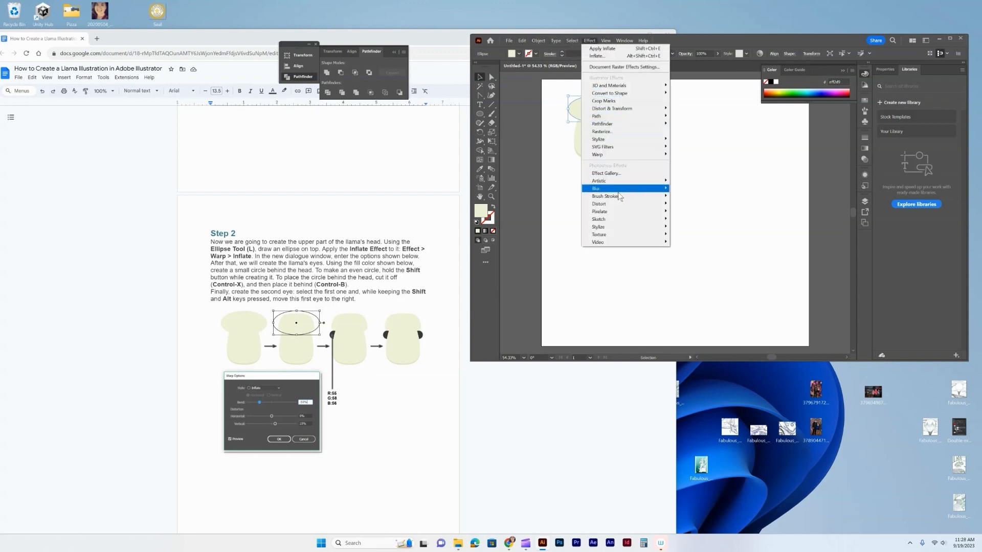
{"action": "mouse_move", "coordinate": [610, 156]}
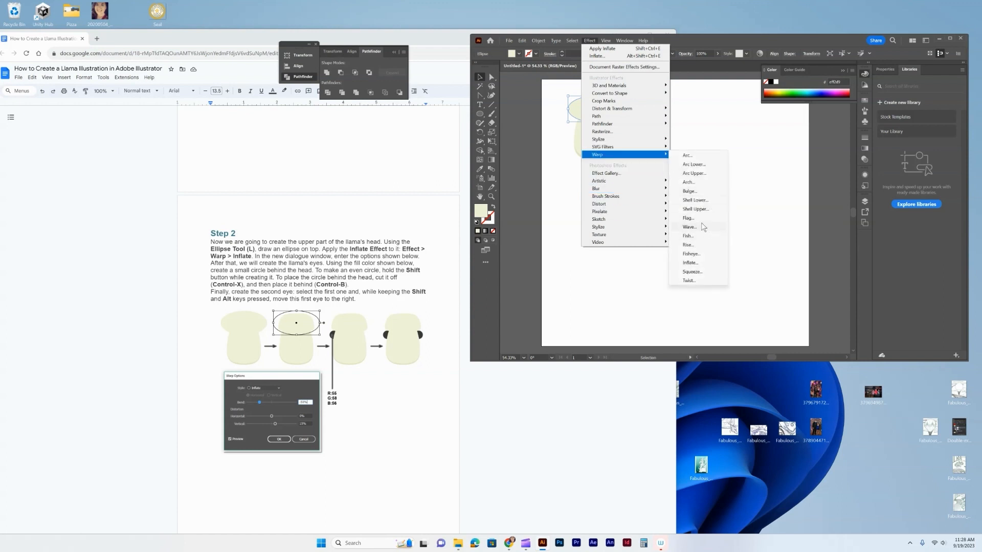
{"action": "left_click", "coordinate": [690, 263]}
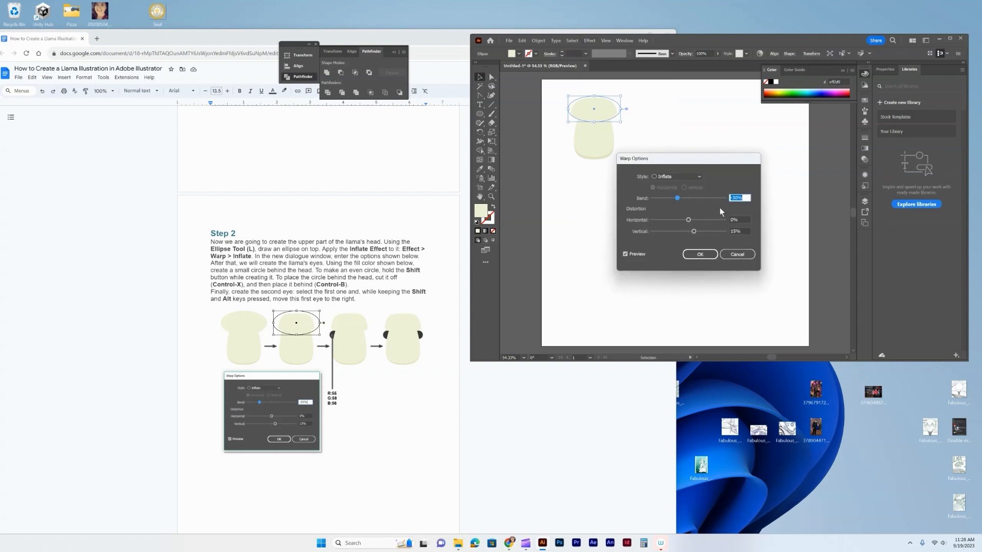
{"action": "left_click", "coordinate": [734, 197]}
{"action": "key", "text": "BackSpace"}
{"action": "type", "text": "5"}
{"action": "left_click", "coordinate": [708, 256]}
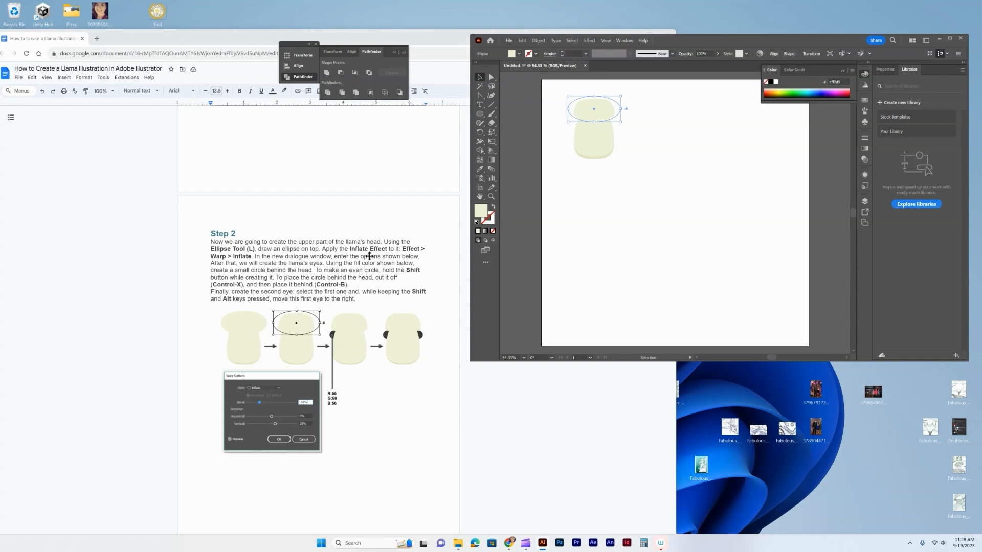
Draw a small ellipse for the eye below the head and fill it with R 55, G 58, B 56.
{"action": "left_click", "coordinate": [480, 115]}
{"action": "left_click_drag", "start_coordinate": [566, 183], "coordinate": [574, 194]}
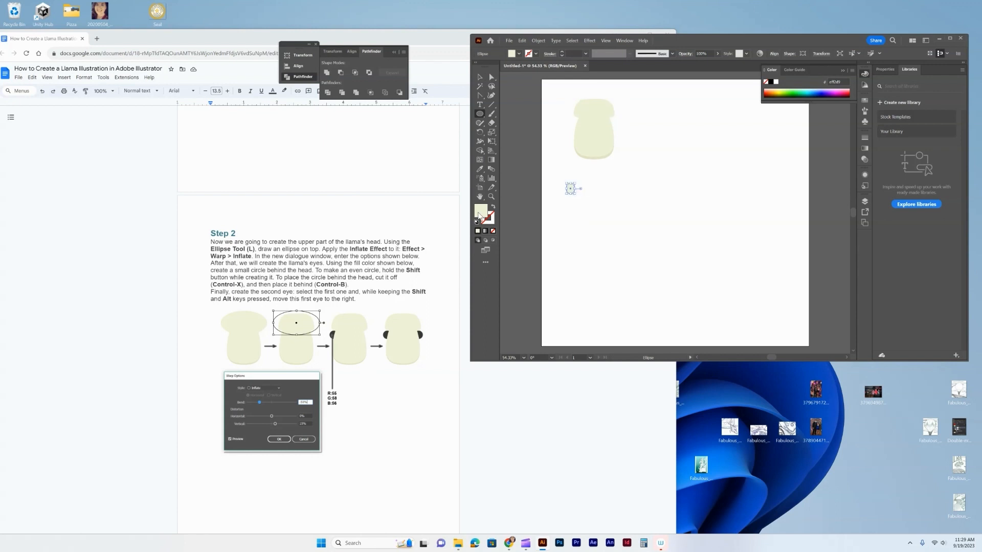
{"action": "double_click", "coordinate": [481, 210]}
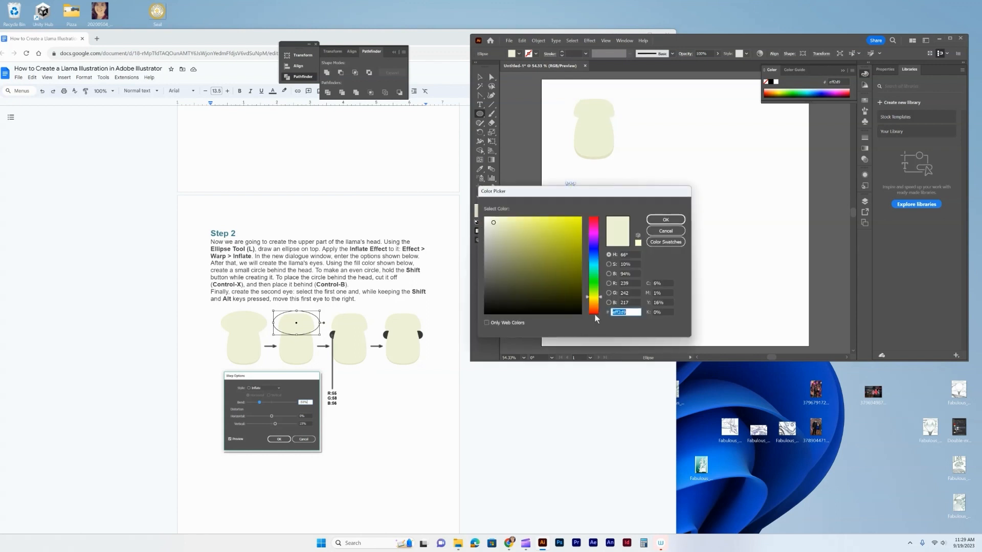
{"action": "left_click", "coordinate": [633, 284]}
{"action": "type", "text": "55"}
{"action": "key", "text": "Tab"}
{"action": "type", "text": "5"}
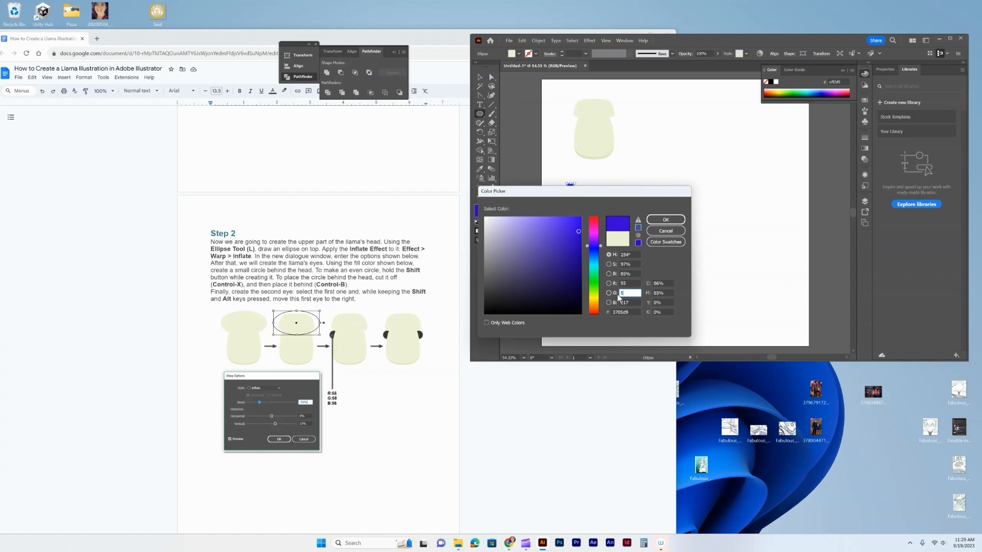
{"action": "type", "text": "8"}
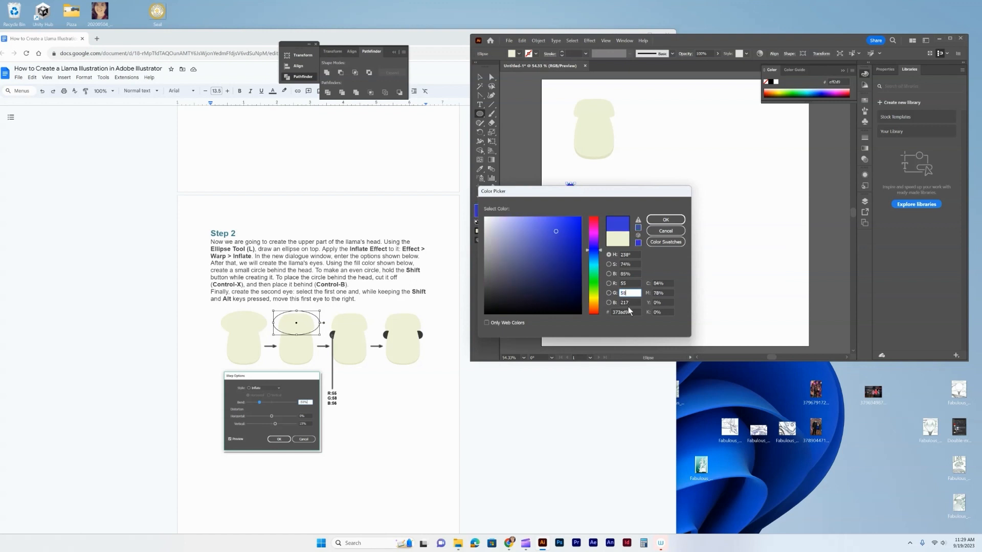
{"action": "left_click", "coordinate": [622, 303]}
{"action": "type", "text": "5"}
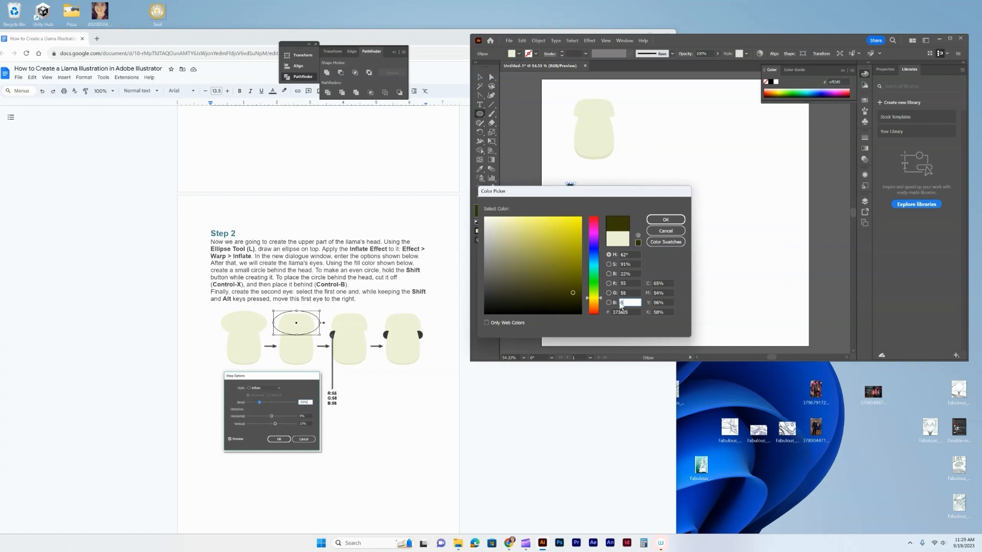
{"action": "type", "text": "6"}
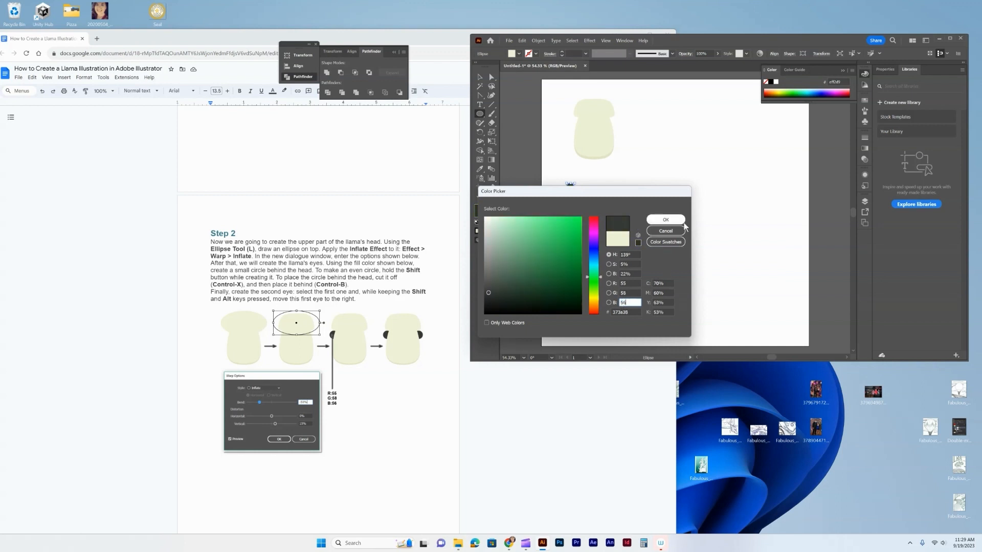
{"action": "left_click", "coordinate": [666, 220]}
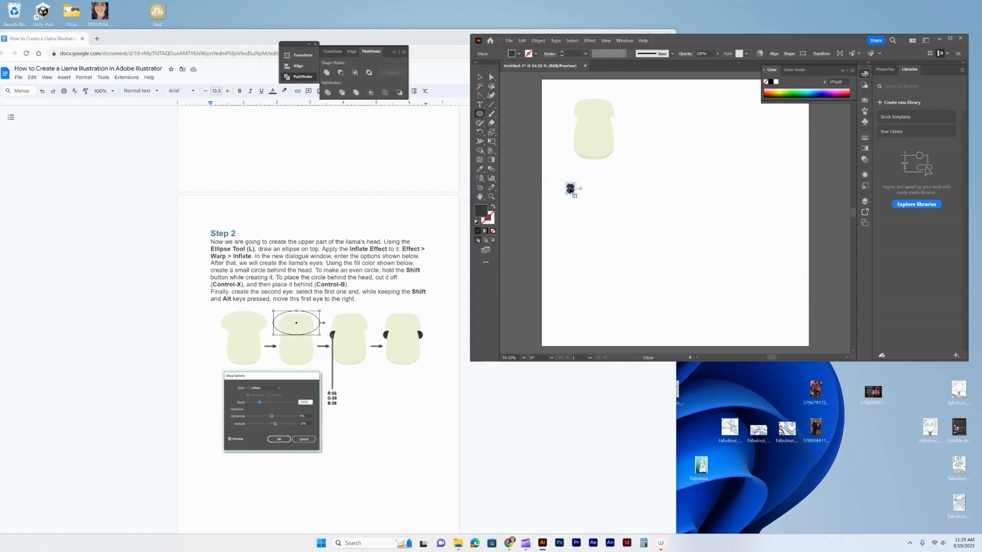
Paste a copy of the eye onto the artboard and move the original eye onto the head's left edge.
{"action": "left_click", "coordinate": [480, 77]}
{"action": "key", "text": "ctrl"}
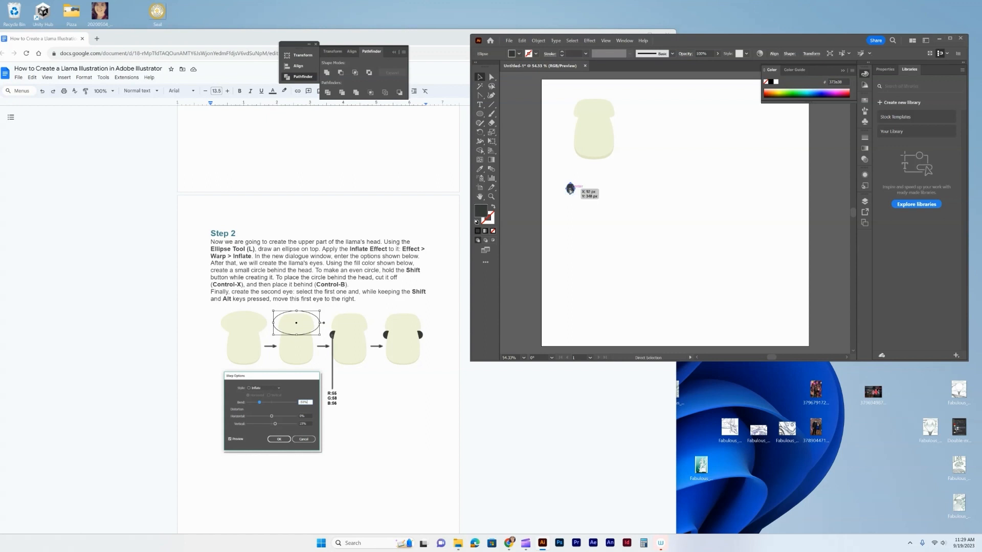
{"action": "key", "text": "ctrl+v"}
{"action": "left_click_drag", "start_coordinate": [570, 189], "coordinate": [577, 130]}
Send the eye at the head's left edge to the back, behind the head shapes.
{"action": "right_click", "coordinate": [578, 131]}
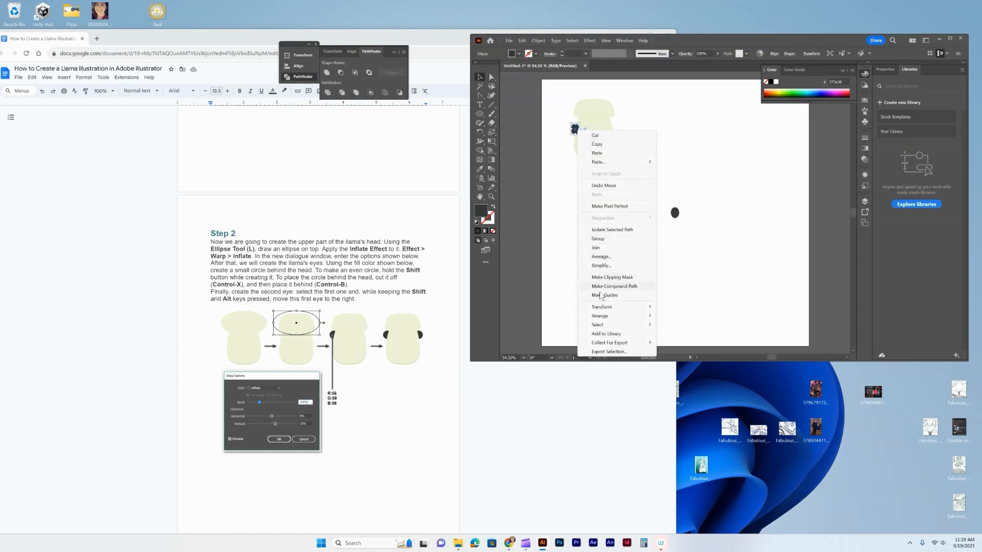
{"action": "mouse_move", "coordinate": [606, 316]}
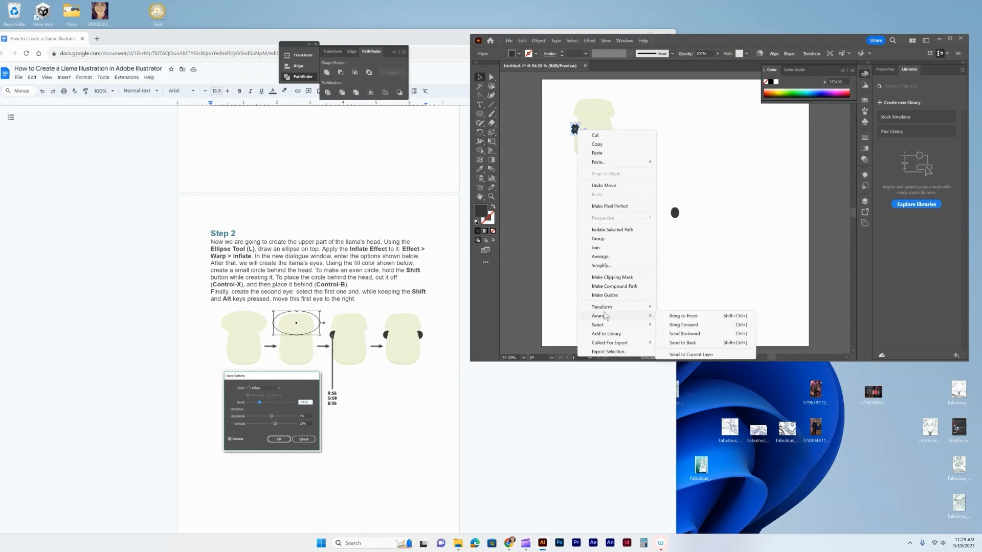
{"action": "left_click", "coordinate": [670, 342]}
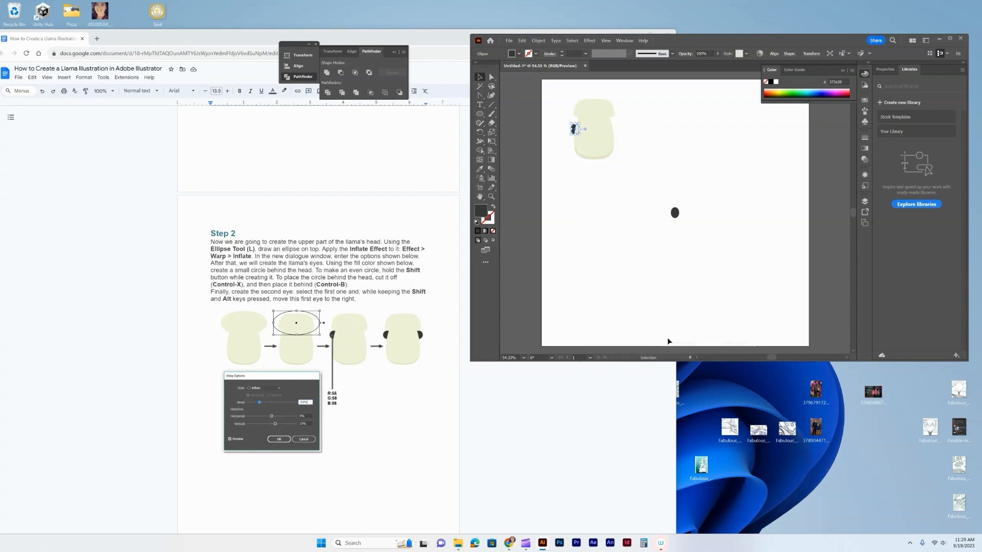
{"action": "left_click", "coordinate": [650, 169]}
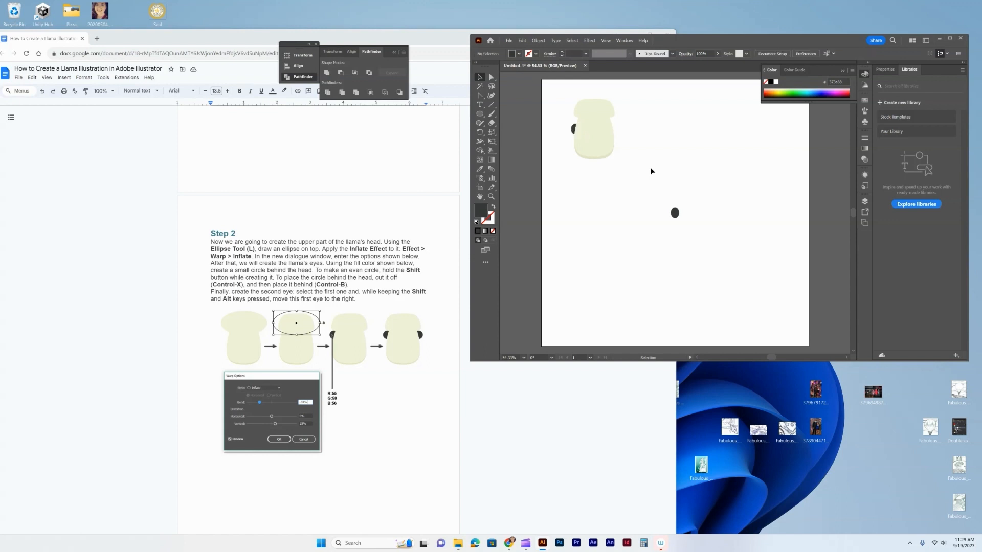
Try sending the selected main head ellipse to the back of the stacking order.
{"action": "left_click", "coordinate": [575, 131]}
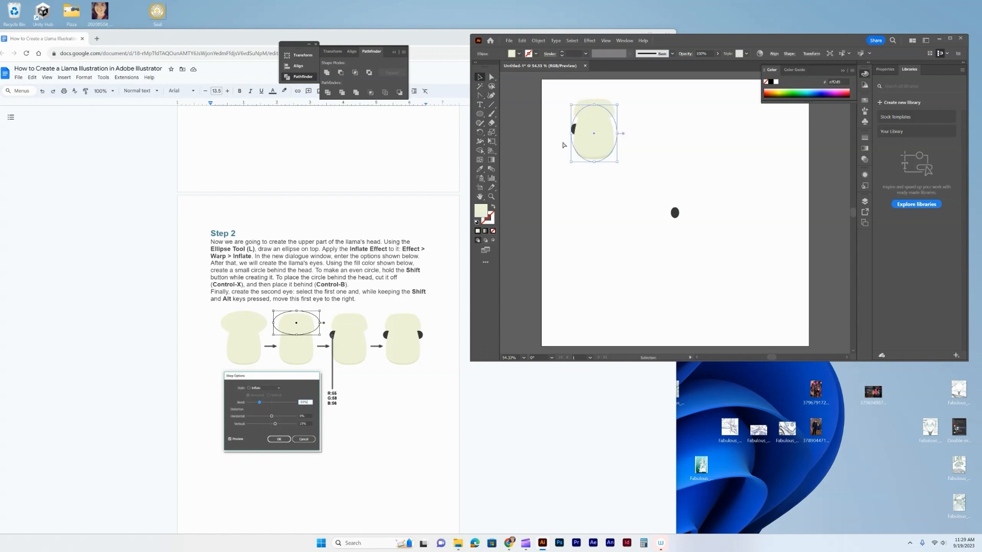
{"action": "right_click", "coordinate": [575, 130]}
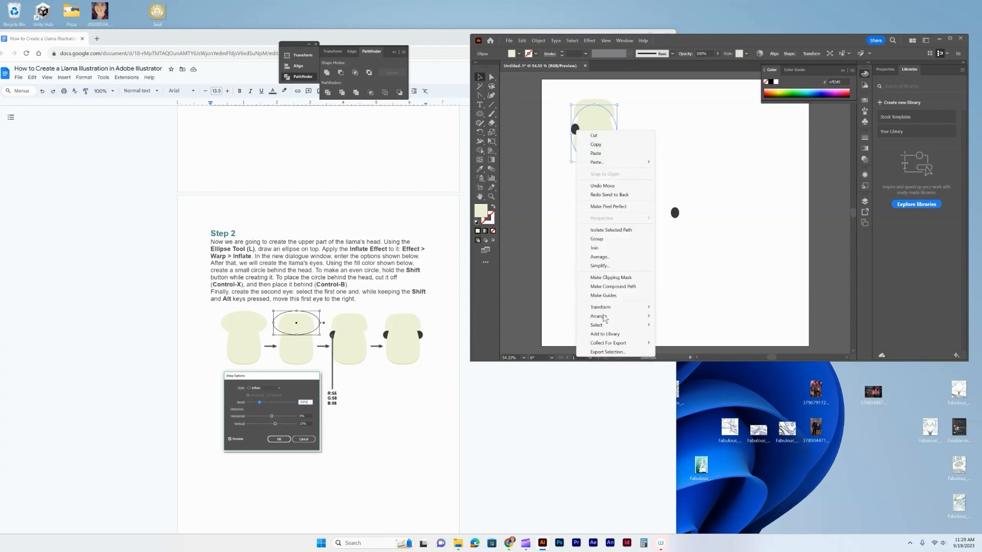
{"action": "mouse_move", "coordinate": [602, 318]}
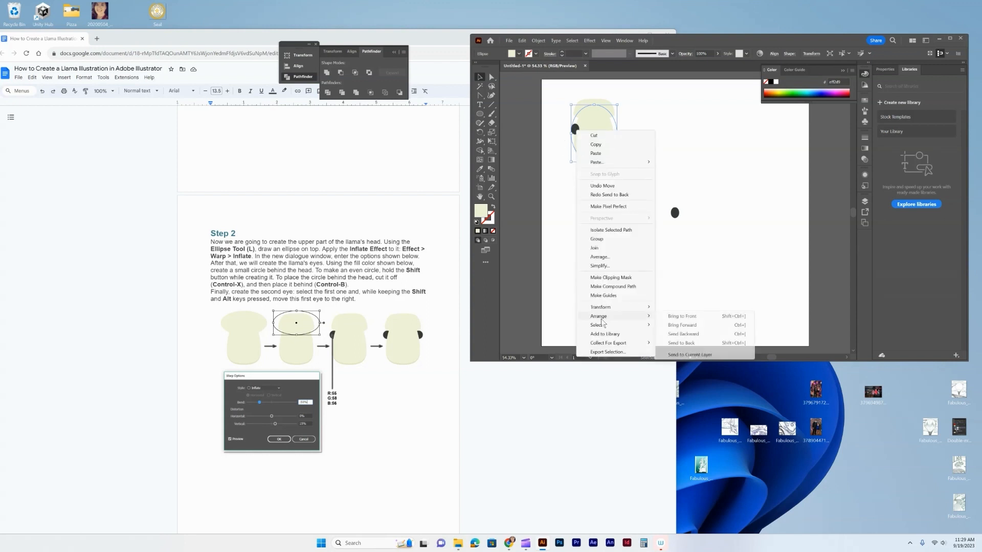
{"action": "left_click", "coordinate": [689, 343]}
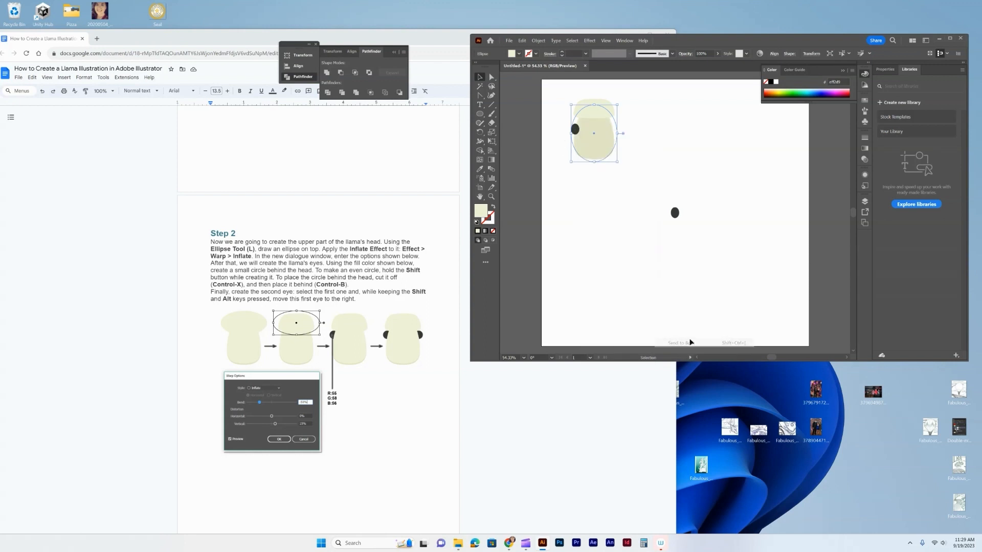
{"action": "left_click", "coordinate": [664, 296]}
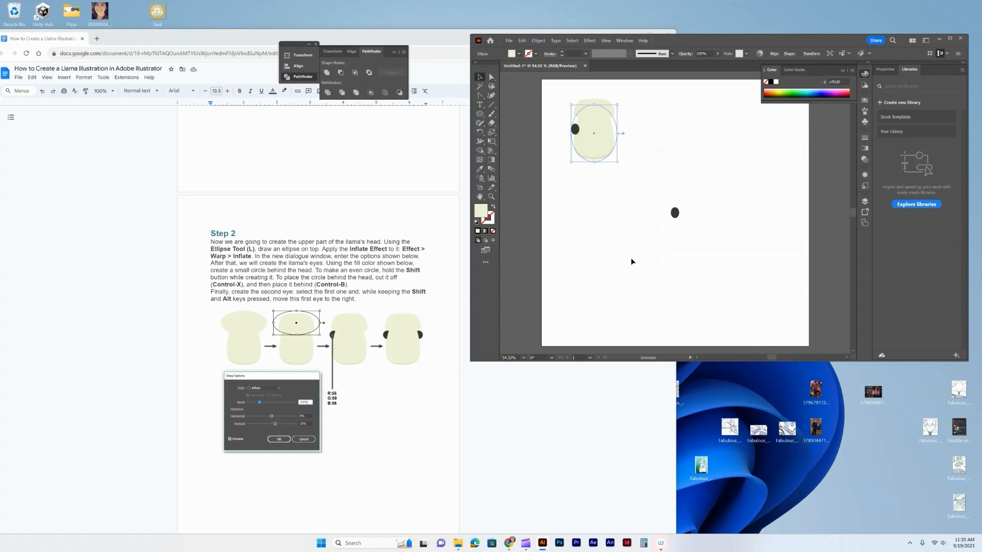
Send the eye at the head's left edge to the back and nudge it slightly outward to the left.
{"action": "left_click", "coordinate": [575, 130]}
{"action": "right_click", "coordinate": [574, 131]}
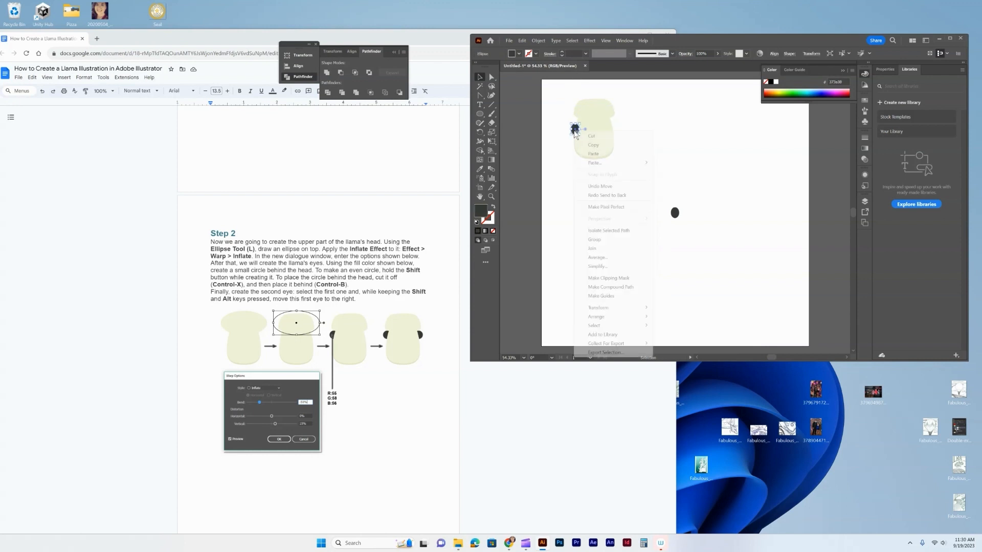
{"action": "mouse_move", "coordinate": [596, 316]}
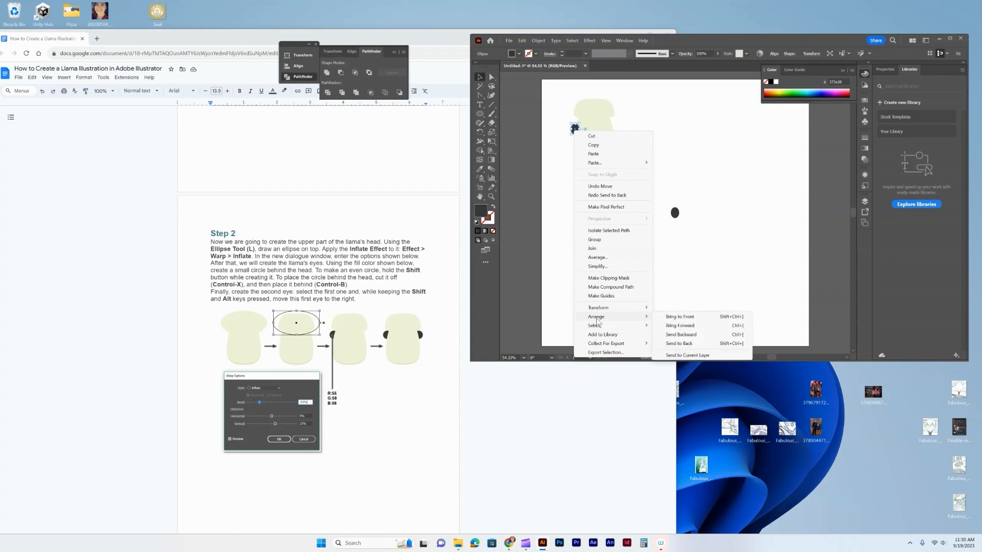
{"action": "left_click", "coordinate": [674, 344]}
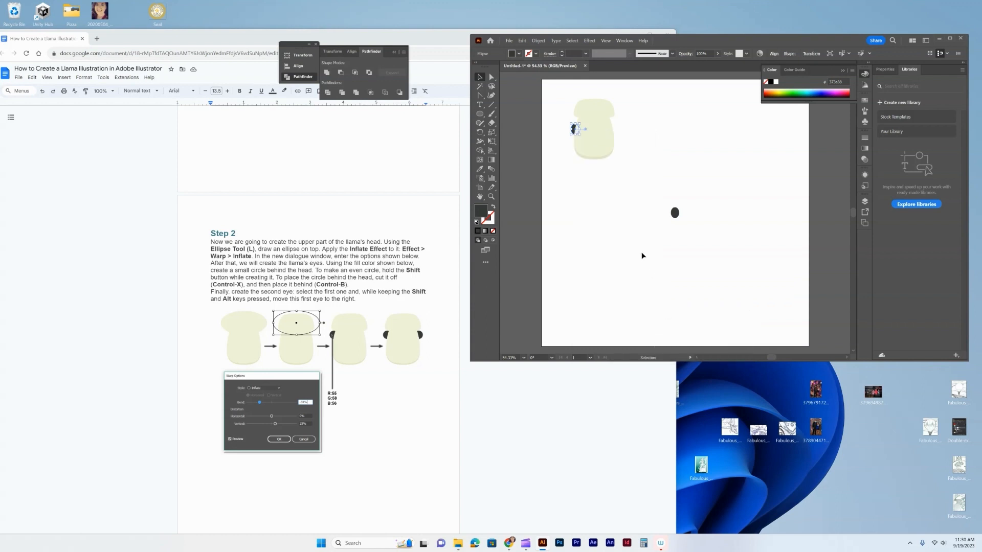
{"action": "key", "text": "Left"}
{"action": "key", "text": "Left"}
{"action": "key", "text": "Left"}
{"action": "key", "text": "Left"}
{"action": "left_click", "coordinate": [581, 127]}
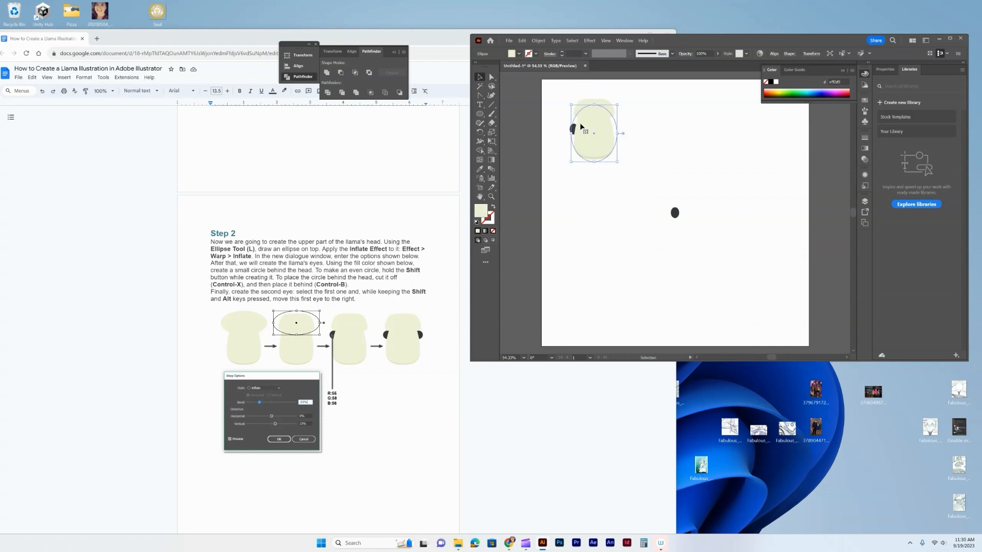
{"action": "left_click", "coordinate": [558, 130]}
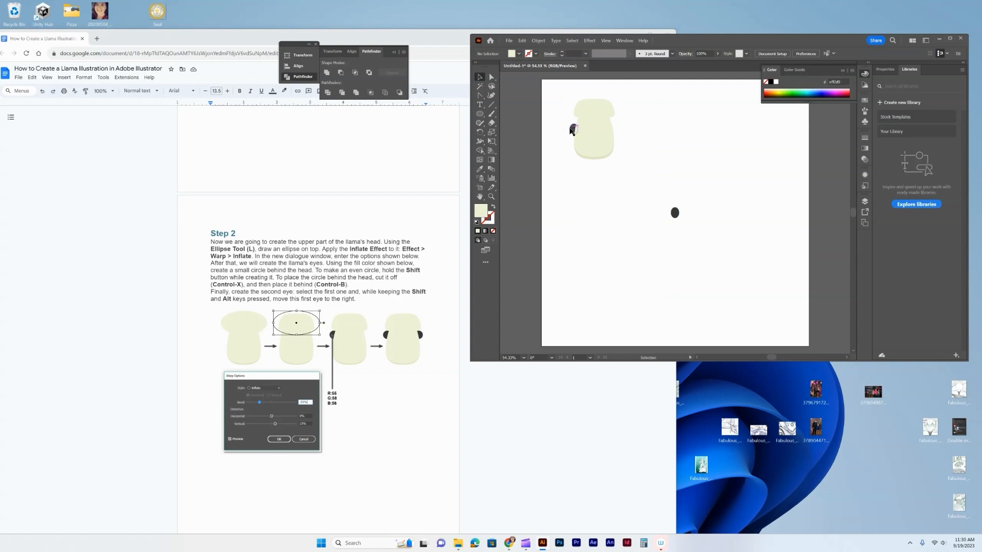
{"action": "left_click", "coordinate": [573, 128]}
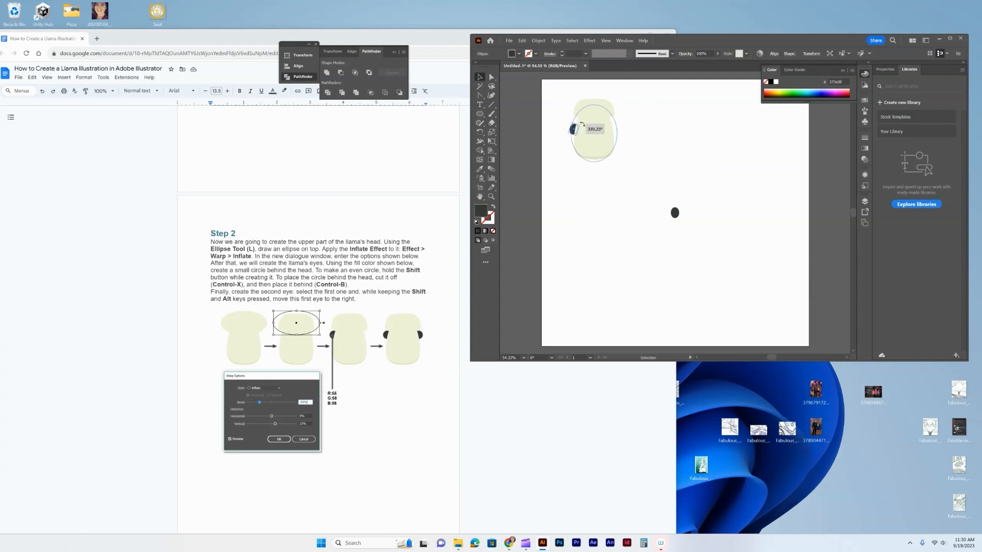
{"action": "left_click", "coordinate": [650, 188]}
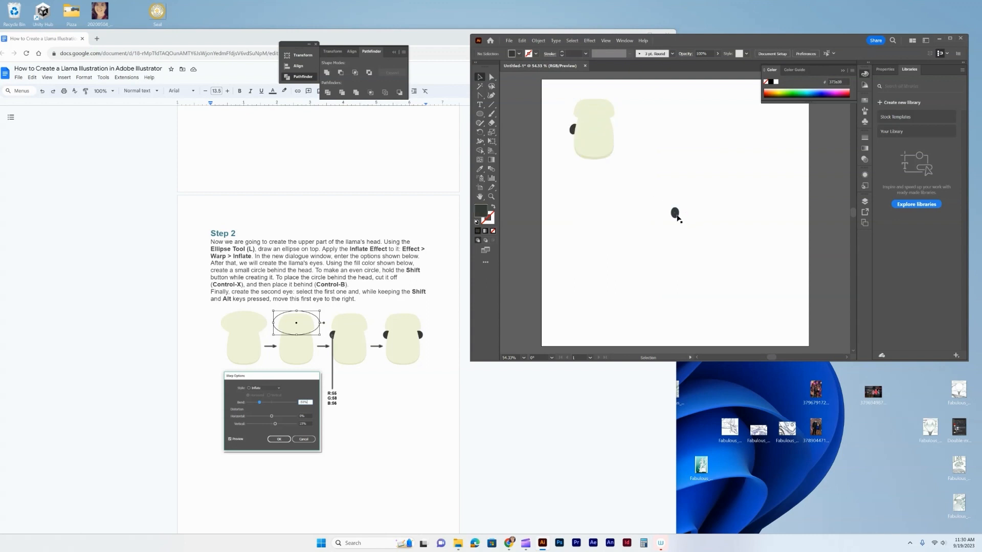
Move the spare eye onto the head's right edge and send it to the back, behind the head.
{"action": "left_click_drag", "start_coordinate": [675, 214], "coordinate": [616, 134]}
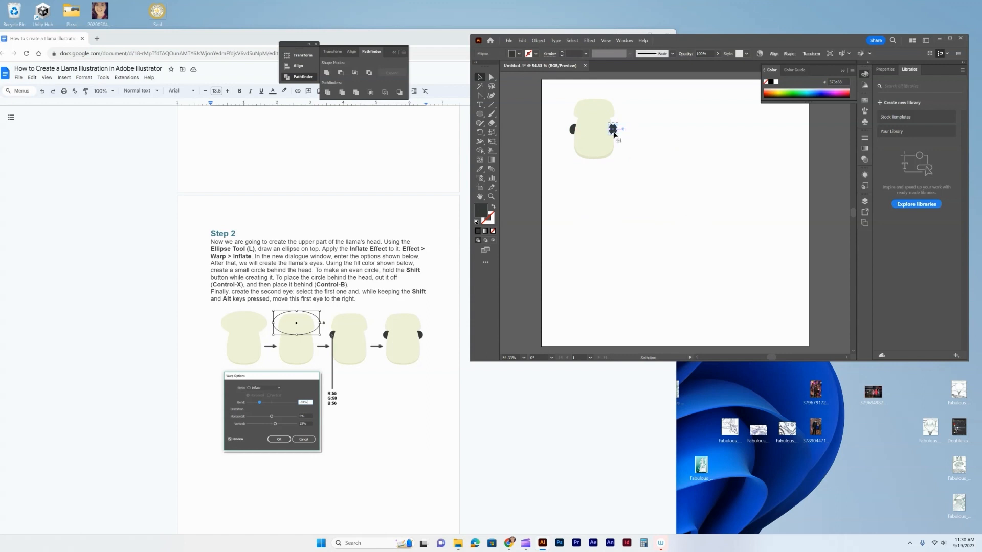
{"action": "right_click", "coordinate": [615, 134]}
{"action": "mouse_move", "coordinate": [640, 318]}
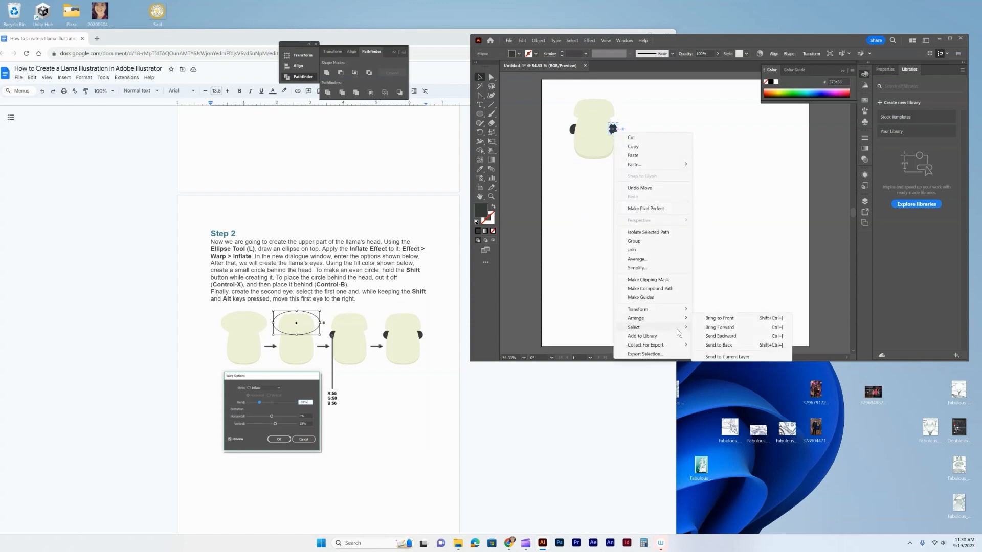
{"action": "left_click", "coordinate": [743, 347]}
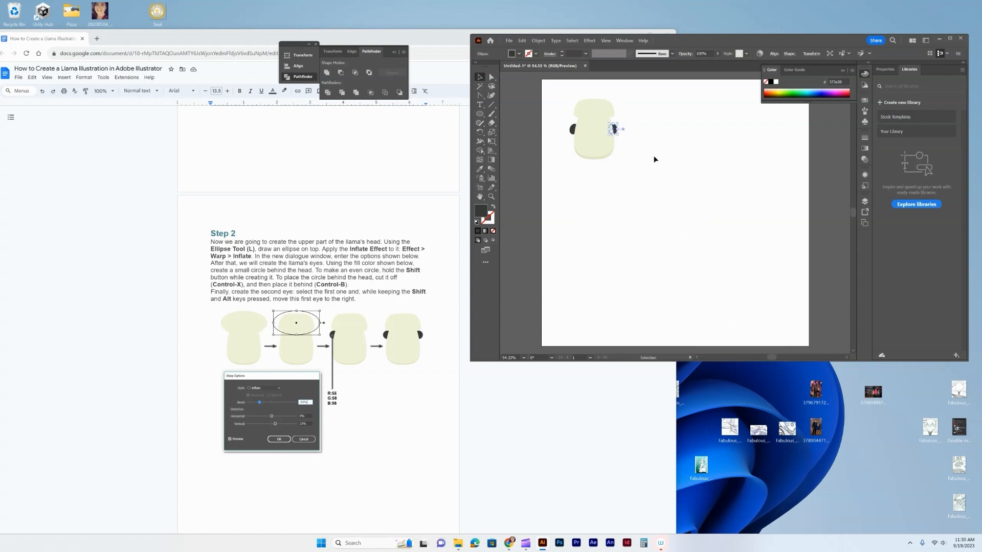
Nudge the right eye upward and adjust it sideways so it sits just under the head's upper shape.
{"action": "key", "text": "Right"}
{"action": "key", "text": "Right"}
{"action": "key", "text": "Right"}
{"action": "key", "text": "Right"}
{"action": "key", "text": "Up"}
{"action": "key", "text": "Up"}
{"action": "key", "text": "Up"}
{"action": "key", "text": "Up"}
{"action": "key", "text": "Up"}
{"action": "key", "text": "Up"}
{"action": "key", "text": "Up"}
{"action": "key", "text": "Up"}
{"action": "key", "text": "Up"}
{"action": "key", "text": "Left"}
{"action": "key", "text": "Left"}
{"action": "key", "text": "Left"}
{"action": "key", "text": "Left"}
{"action": "key", "text": "Left"}
{"action": "key", "text": "Left"}
{"action": "left_click", "coordinate": [654, 159]}
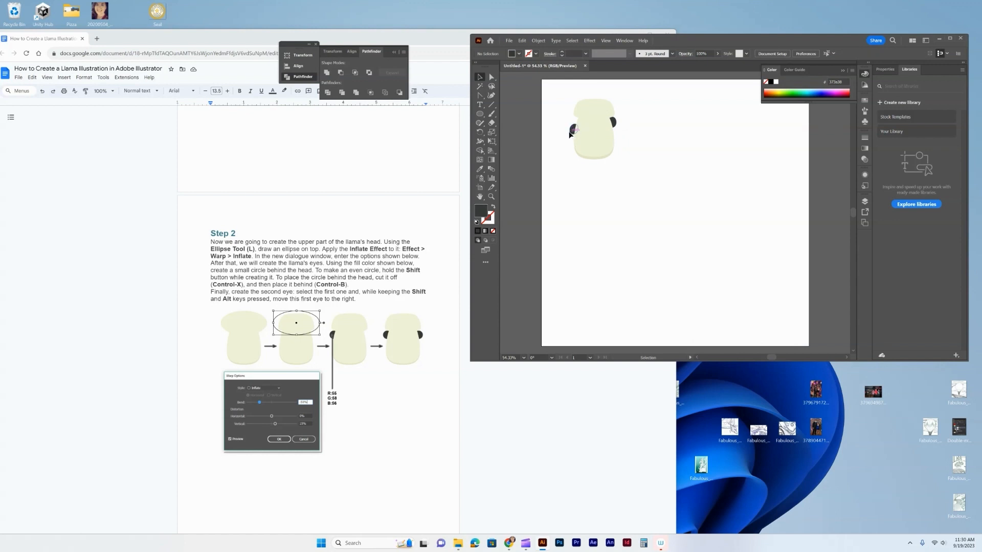
Nudge the left eye up and slightly inward so it lines up with the right eye.
{"action": "left_click", "coordinate": [571, 131]}
{"action": "key", "text": "Up"}
{"action": "key", "text": "Up"}
{"action": "key", "text": "Up"}
{"action": "key", "text": "Up"}
{"action": "key", "text": "Up"}
{"action": "key", "text": "Up"}
{"action": "key", "text": "Up"}
{"action": "key", "text": "Up"}
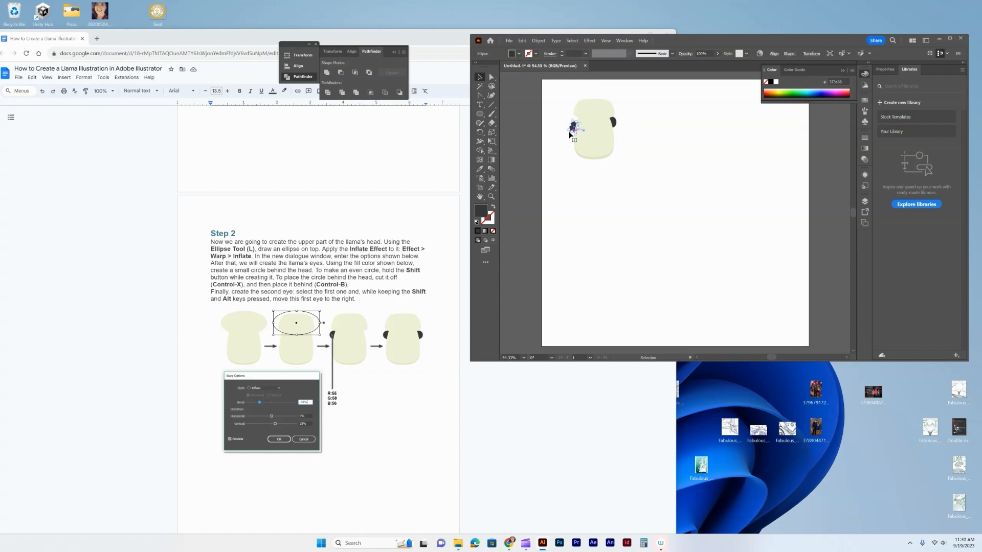
{"action": "key", "text": "Right"}
{"action": "key", "text": "Right"}
{"action": "left_click", "coordinate": [759, 231]}
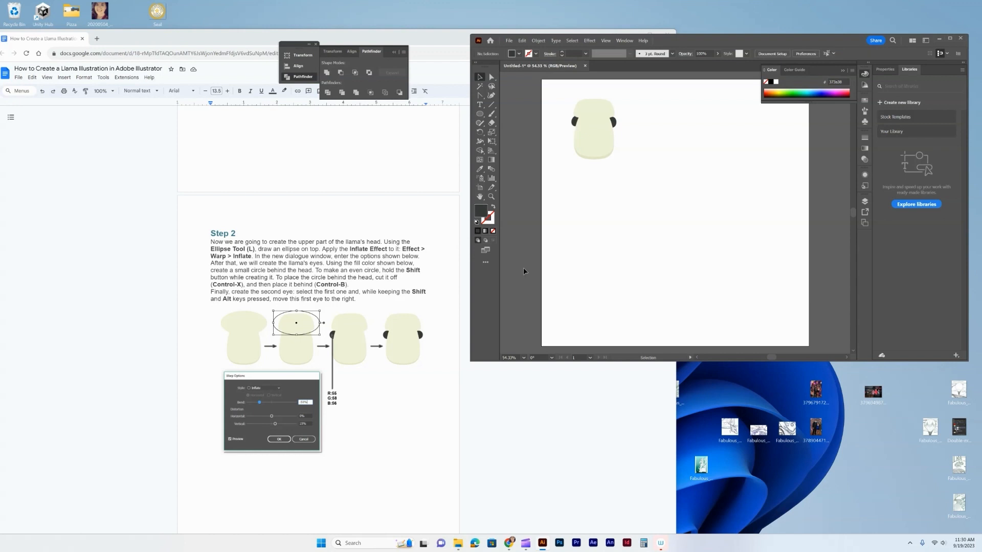
Bring up Step 3 of the tutorial and draw an upright ellipse for the muzzle below the head.
{"action": "scroll", "coordinate": [383, 281], "scroll_direction": "down", "scroll_amount": 6}
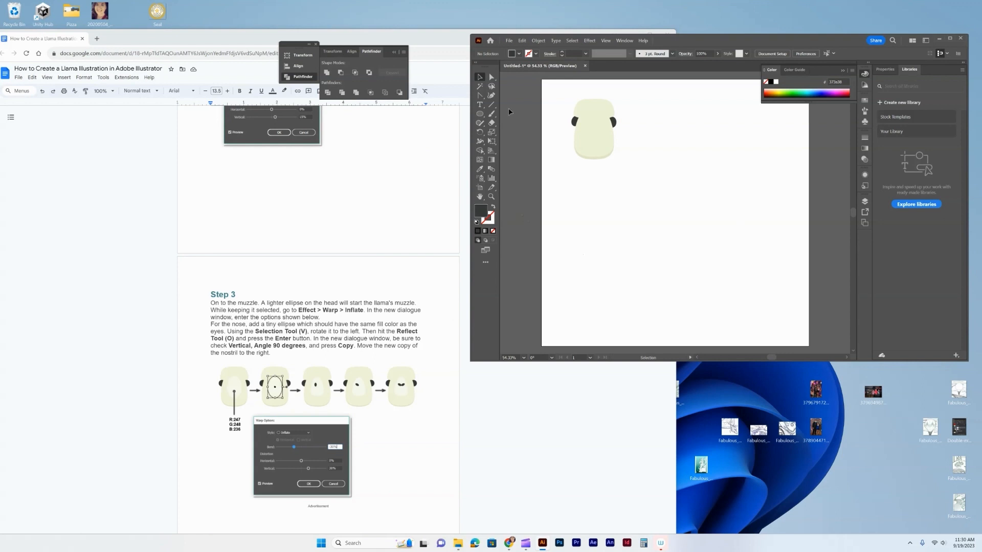
{"action": "left_click", "coordinate": [480, 114]}
{"action": "left_click_drag", "start_coordinate": [582, 200], "coordinate": [613, 246]}
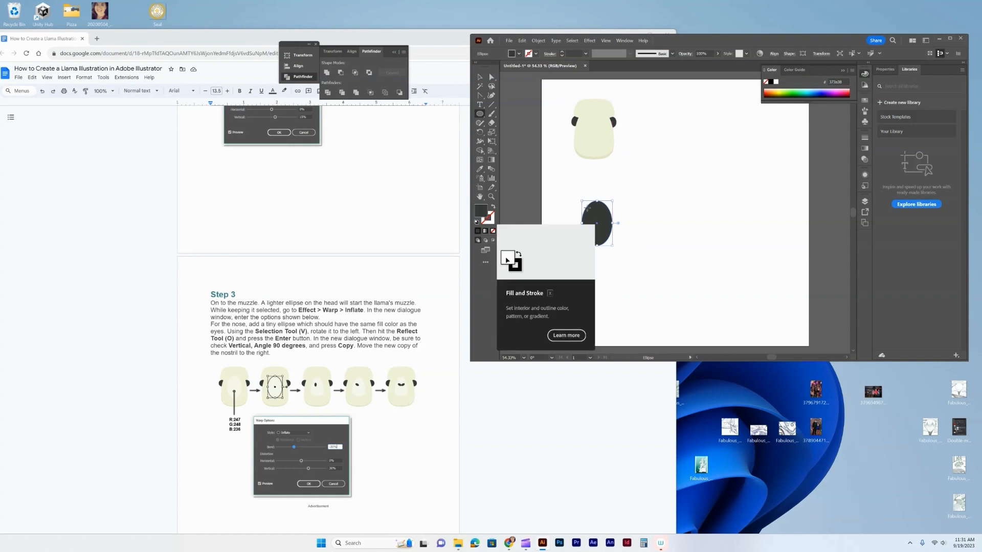
Fill the muzzle ellipse with R 247, G 248, B 236.
{"action": "double_click", "coordinate": [477, 212]}
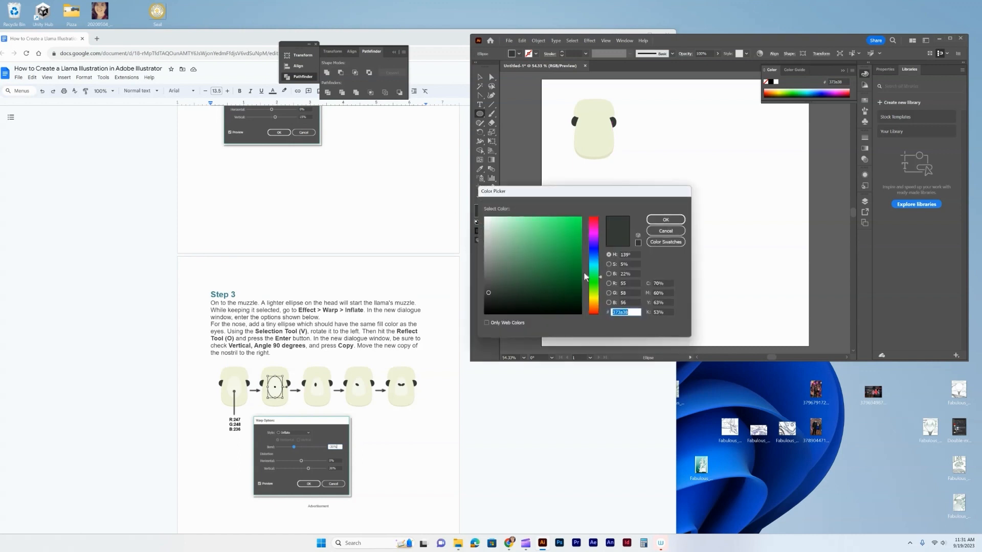
{"action": "double_click", "coordinate": [622, 283]}
{"action": "type", "text": "2"}
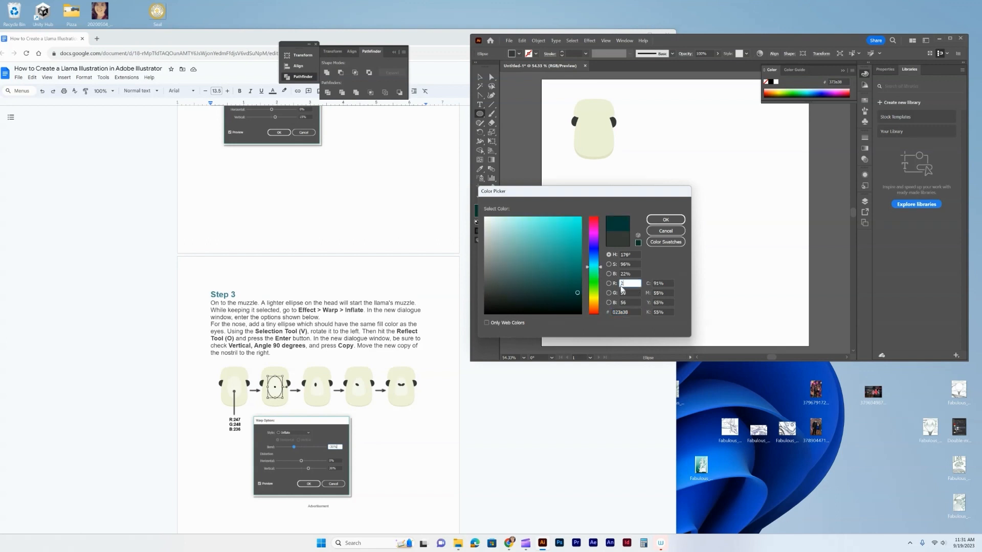
{"action": "type", "text": "47"}
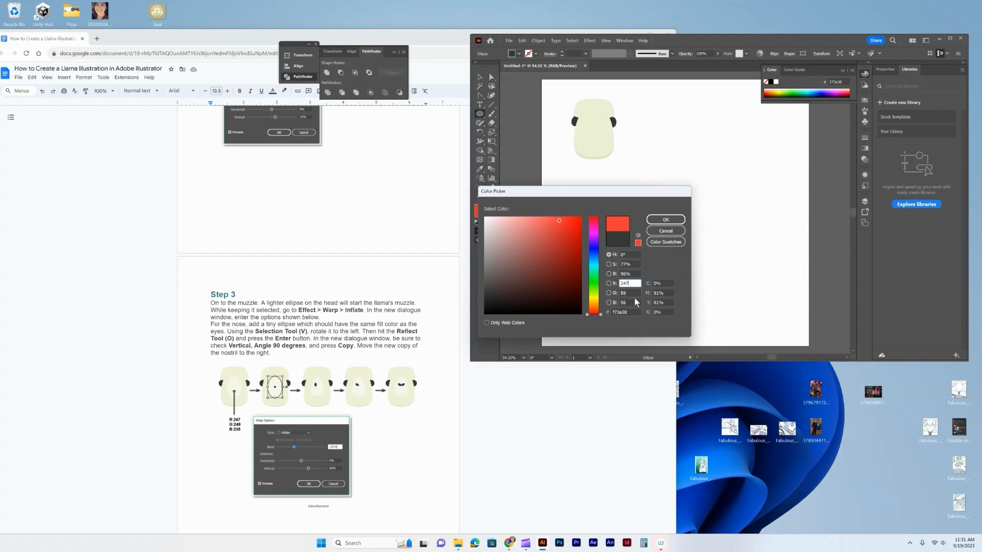
{"action": "double_click", "coordinate": [623, 293]}
{"action": "type", "text": "248"}
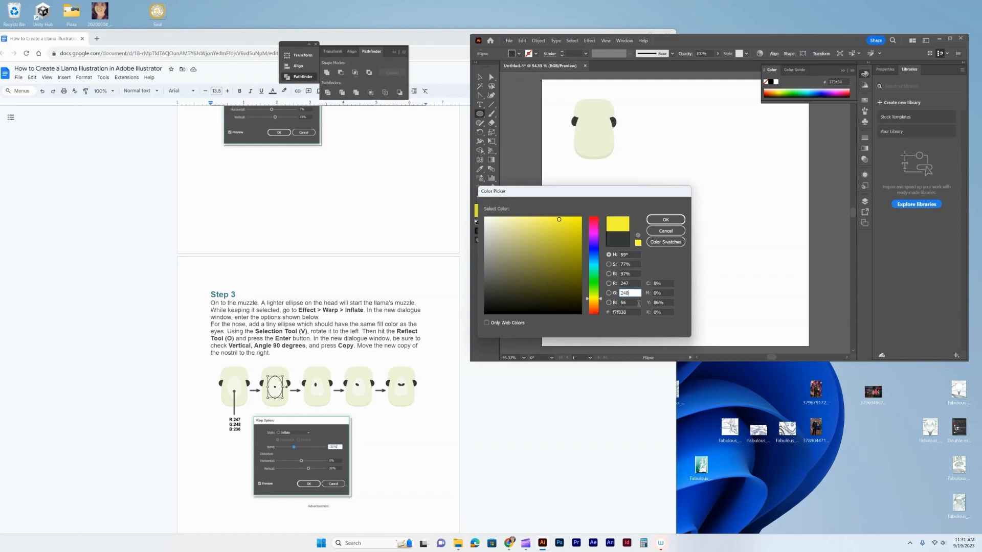
{"action": "double_click", "coordinate": [623, 302]}
{"action": "type", "text": "236"}
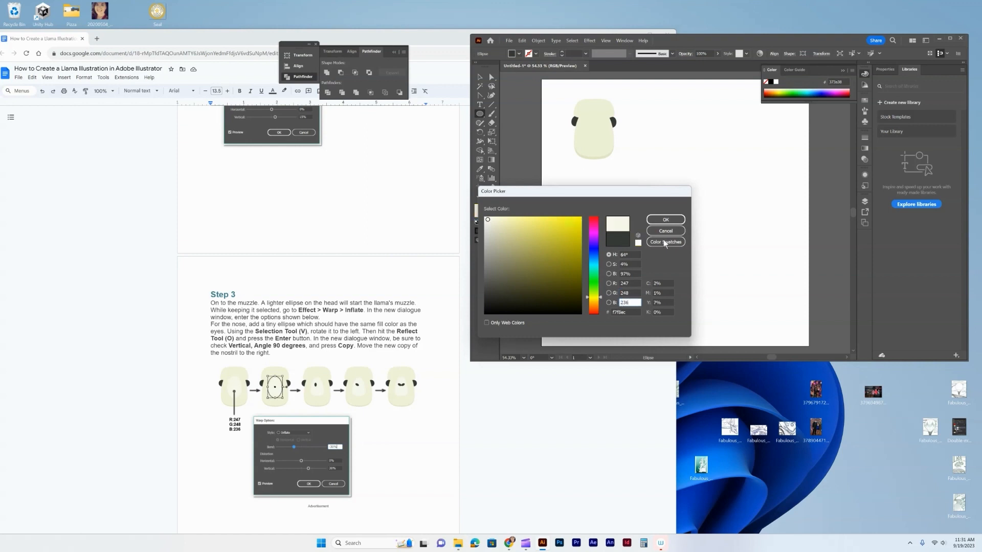
{"action": "left_click", "coordinate": [667, 219]}
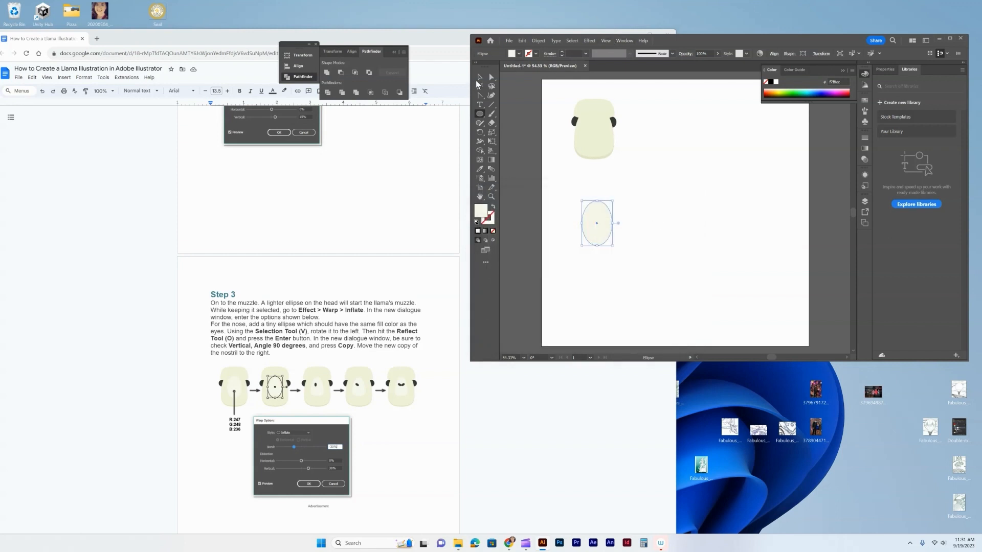
Apply an Inflate warp with -30% bend and 30% vertical distortion to the muzzle ellipse, and scale it down onto the lower part of the head.
{"action": "key", "text": "v"}
{"action": "left_click", "coordinate": [590, 42]}
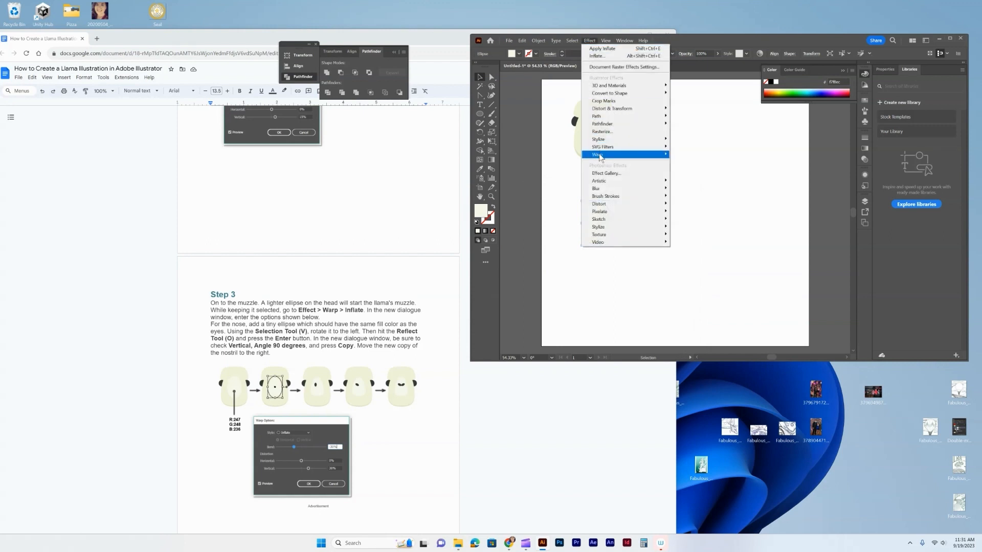
{"action": "mouse_move", "coordinate": [600, 157]}
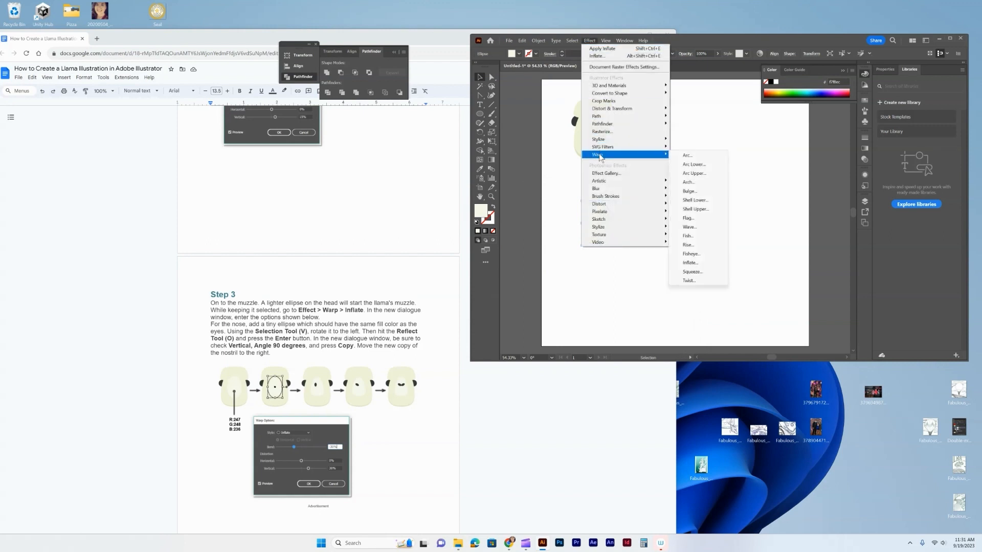
{"action": "left_click", "coordinate": [690, 263]}
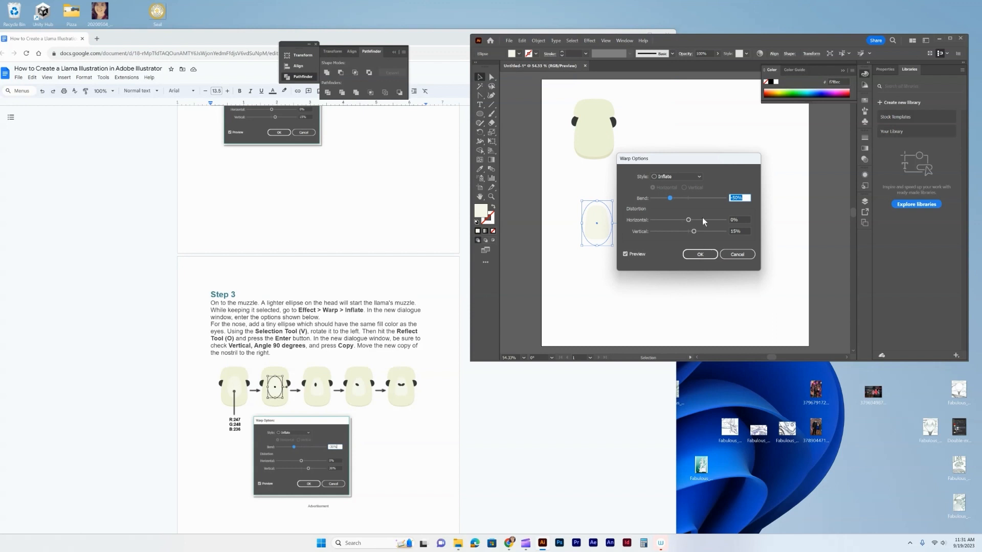
{"action": "left_click_drag", "start_coordinate": [738, 199], "coordinate": [732, 198]}
{"action": "type", "text": "30"}
{"action": "left_click_drag", "start_coordinate": [736, 231], "coordinate": [730, 233]}
{"action": "left_click", "coordinate": [704, 253]}
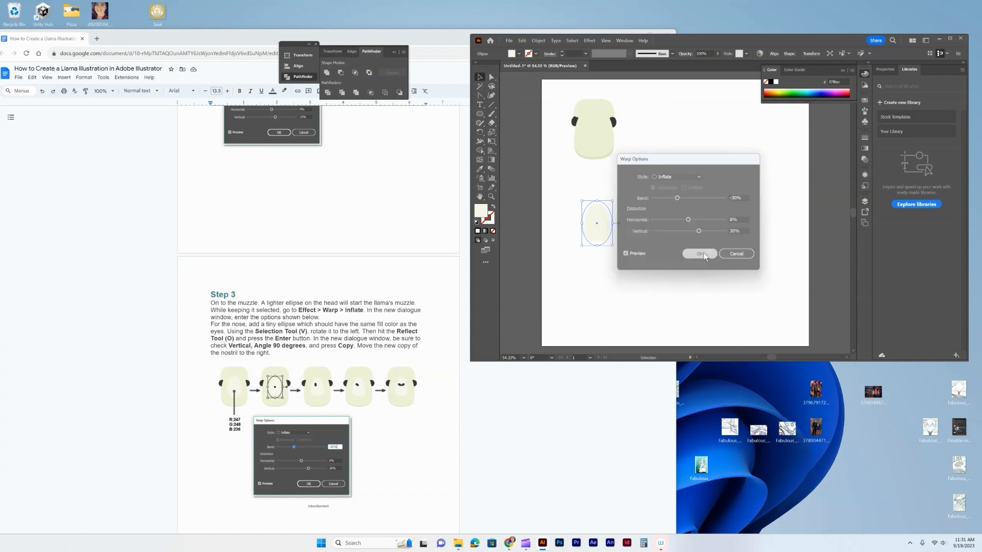
{"action": "left_click_drag", "start_coordinate": [613, 246], "coordinate": [601, 142]}
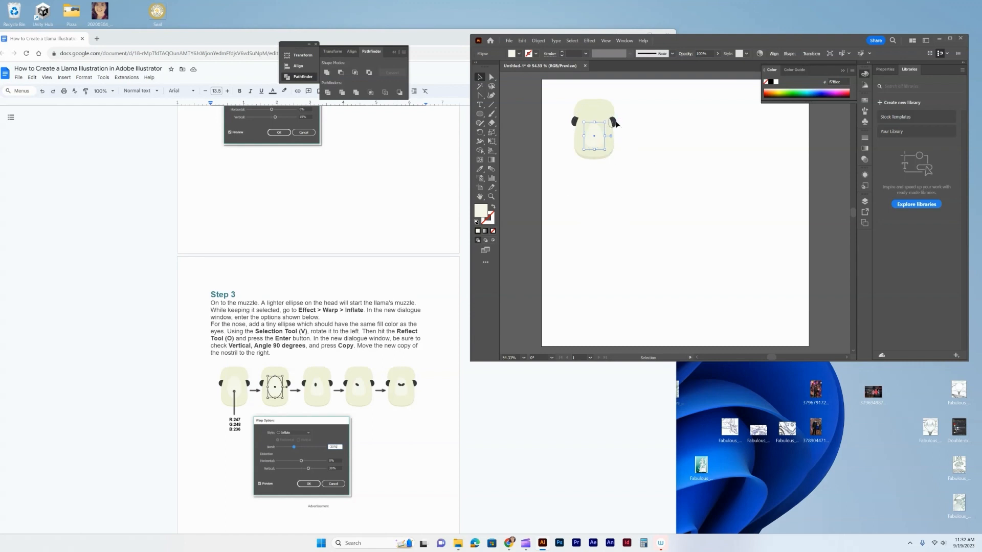
Copy the right eye and paste the duplicate onto the empty artboard for the nostril.
{"action": "left_click_drag", "start_coordinate": [616, 123], "coordinate": [617, 123]}
{"action": "key", "text": "ctrl"}
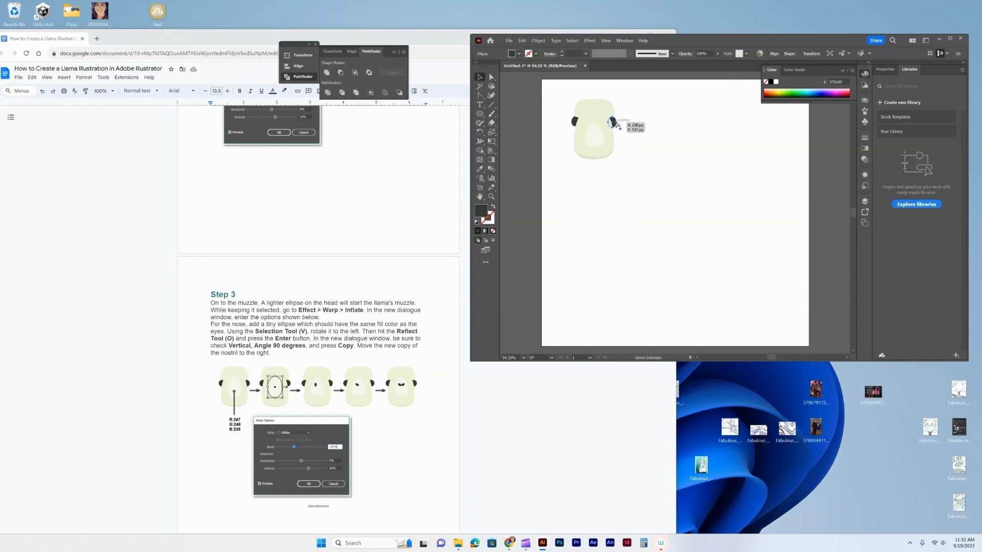
{"action": "key", "text": "ctrl+c"}
{"action": "key", "text": "ctrl+v"}
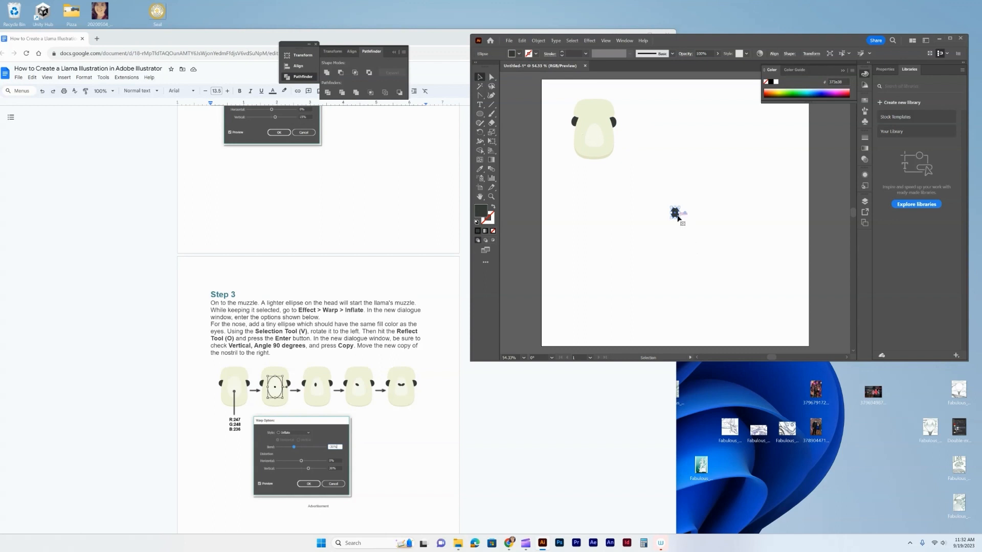
Shrink the pasted ellipse into a small, narrow nostril and rotate it to the left.
{"action": "left_click_drag", "start_coordinate": [681, 219], "coordinate": [677, 214]}
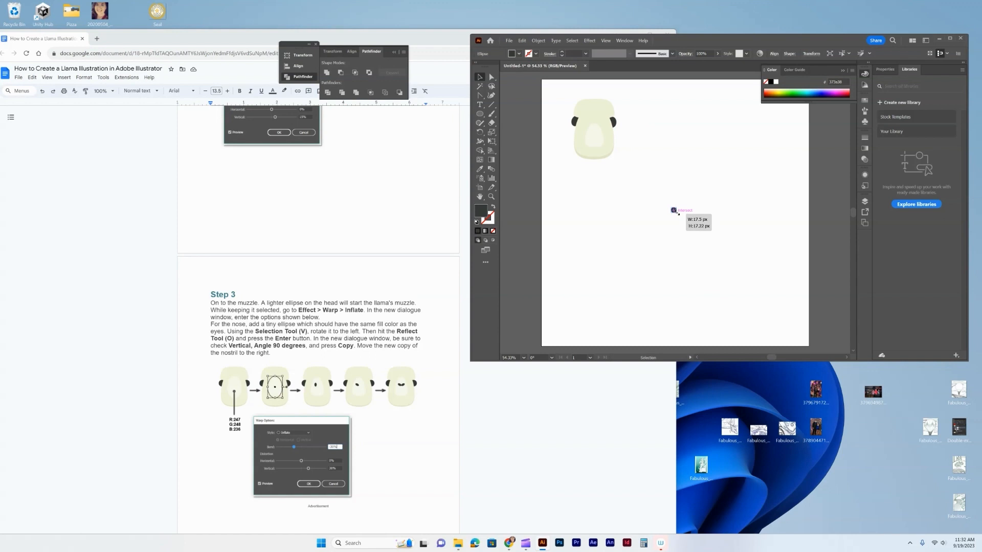
{"action": "left_click_drag", "start_coordinate": [678, 213], "coordinate": [675, 216]}
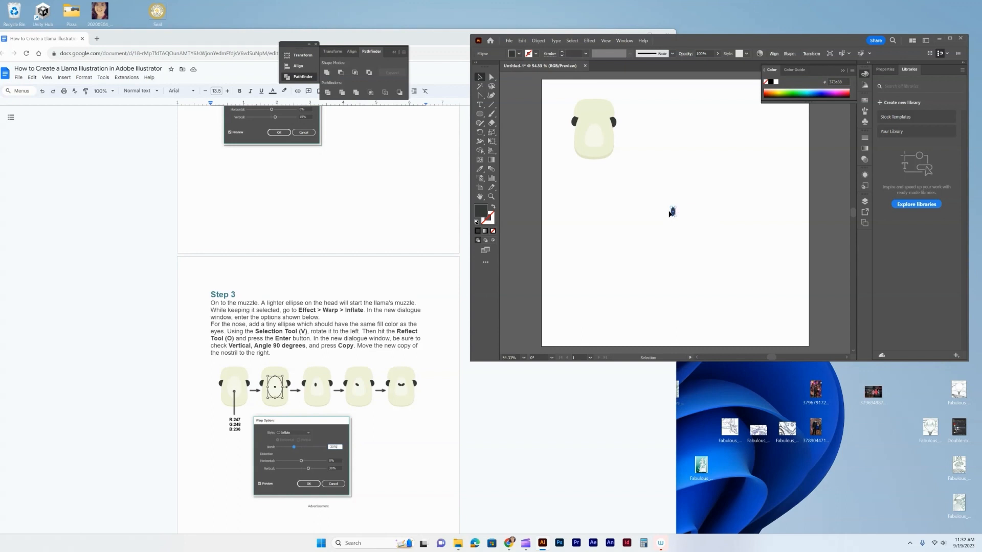
{"action": "scroll", "coordinate": [671, 211], "scroll_direction": "up", "scroll_amount": 4}
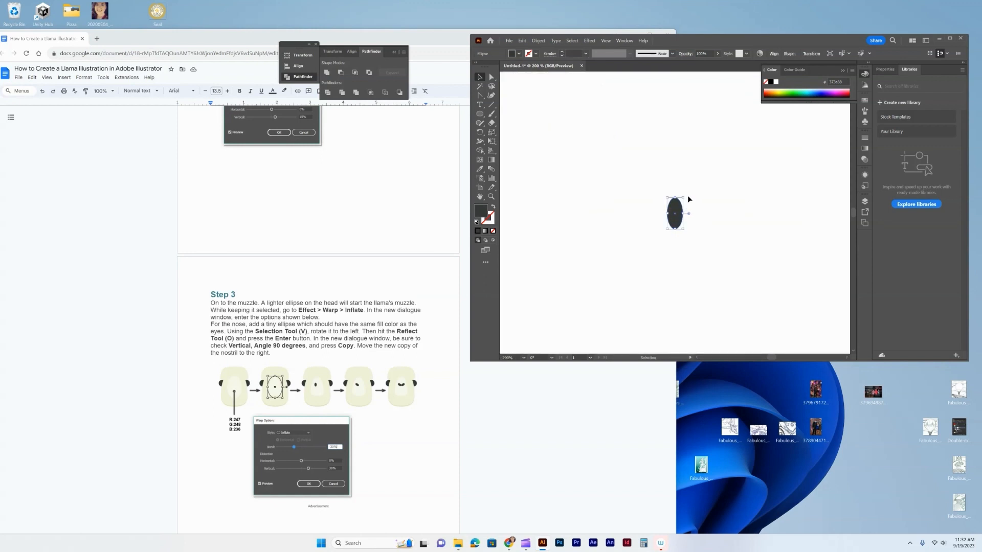
{"action": "left_click_drag", "start_coordinate": [687, 199], "coordinate": [667, 187]}
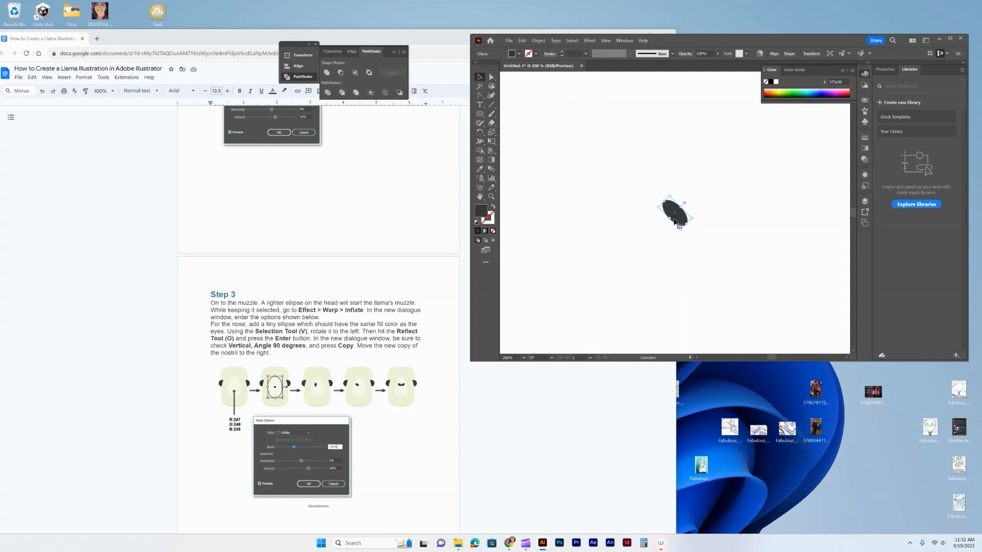
Duplicate the nostril to the right, reflect the copy about the vertical axis, and position it beside the original in a V shape.
{"action": "left_click_drag", "start_coordinate": [675, 221], "coordinate": [706, 218]}
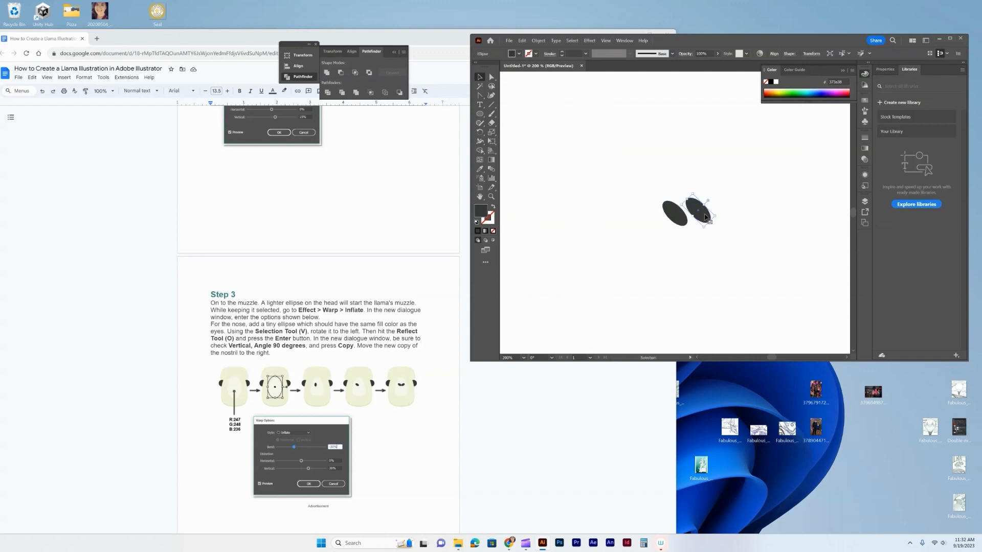
{"action": "right_click", "coordinate": [705, 217]}
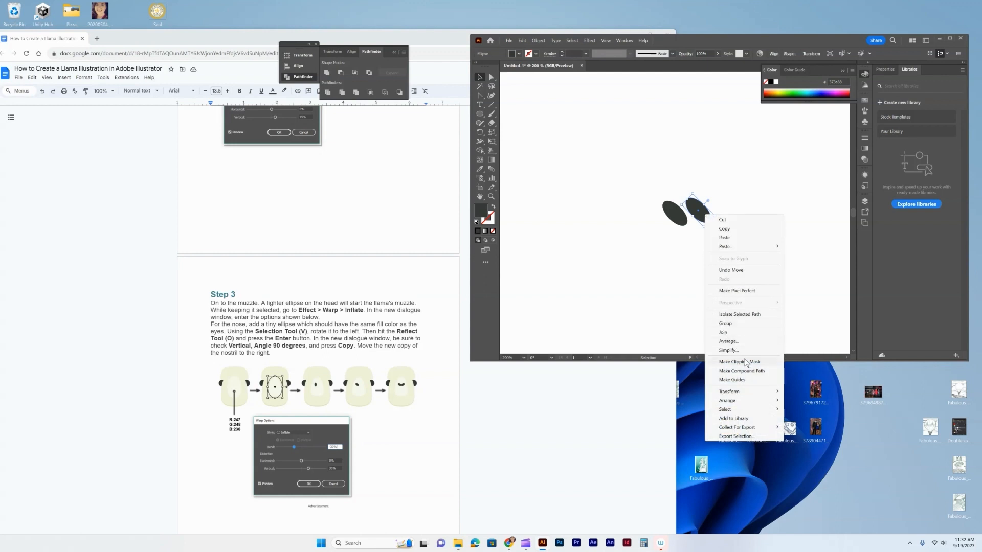
{"action": "mouse_move", "coordinate": [750, 394]}
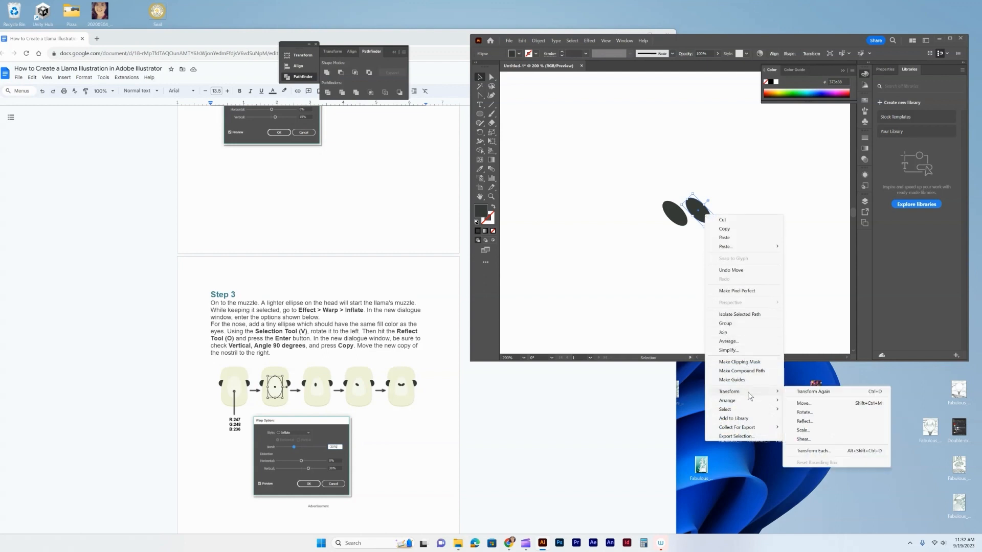
{"action": "left_click", "coordinate": [814, 424]}
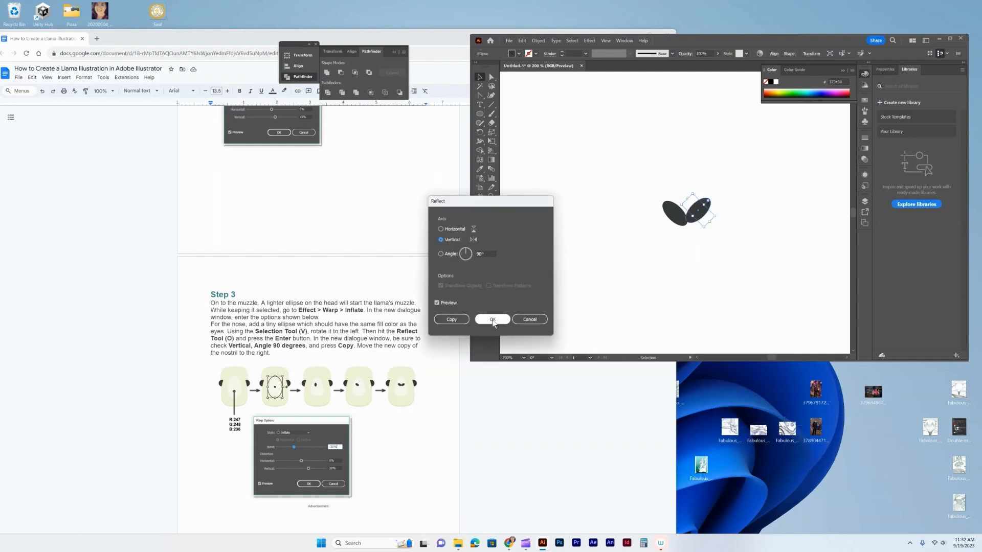
{"action": "left_click", "coordinate": [492, 321]}
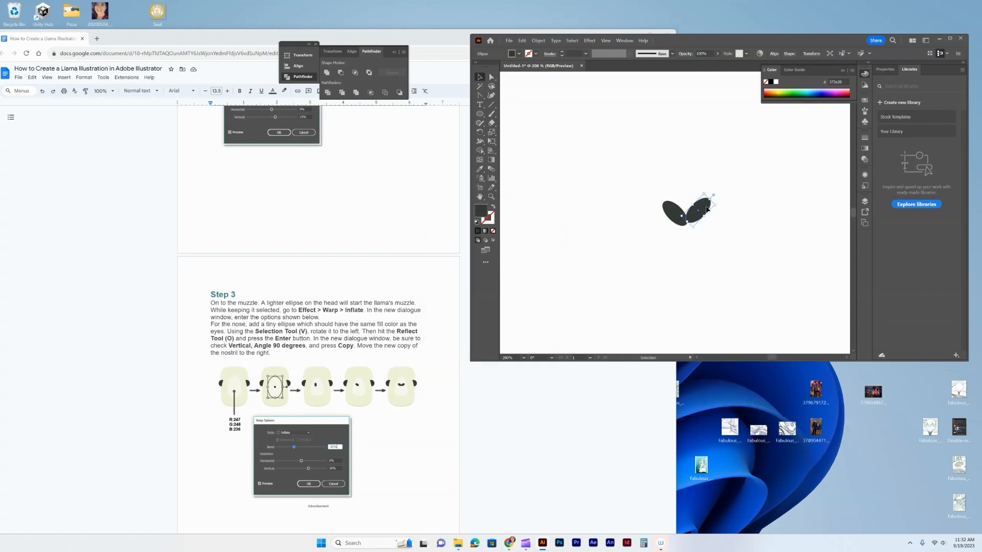
{"action": "left_click_drag", "start_coordinate": [708, 210], "coordinate": [711, 213]}
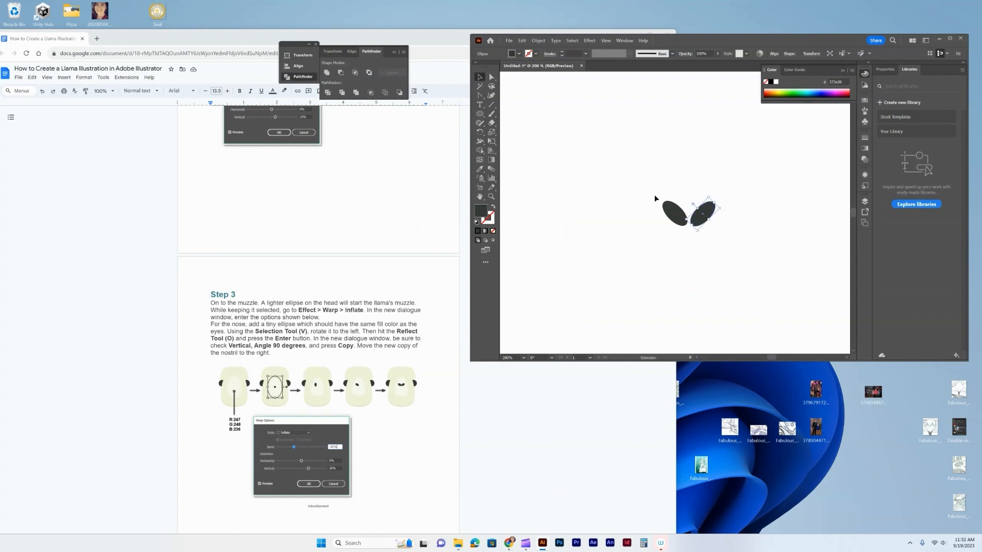
Move both nostrils onto the upper part of the light muzzle on the llama's head.
{"action": "key", "text": "ctrl+minus"}
{"action": "key", "text": "ctrl+minus"}
{"action": "key", "text": "ctrl+minus"}
{"action": "key", "text": "ctrl+minus"}
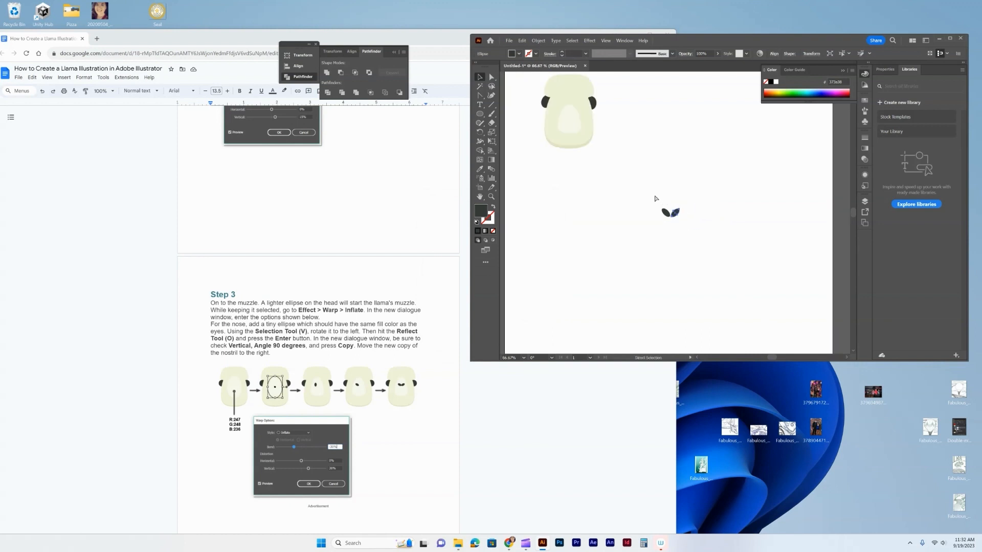
{"action": "left_click_drag", "start_coordinate": [656, 197], "coordinate": [599, 145]}
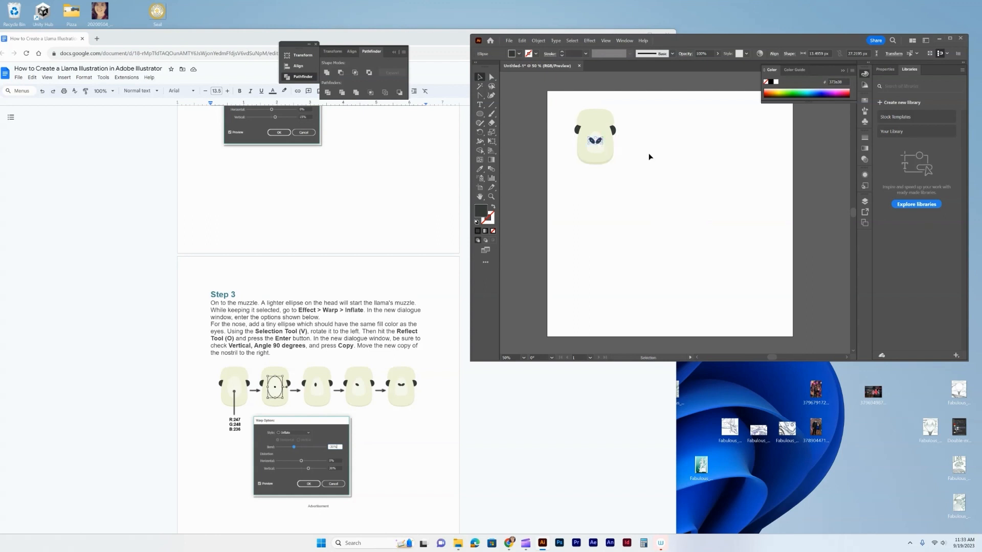
{"action": "left_click", "coordinate": [603, 147]}
{"action": "left_click_drag", "start_coordinate": [604, 146], "coordinate": [601, 144]}
{"action": "left_click", "coordinate": [645, 198]}
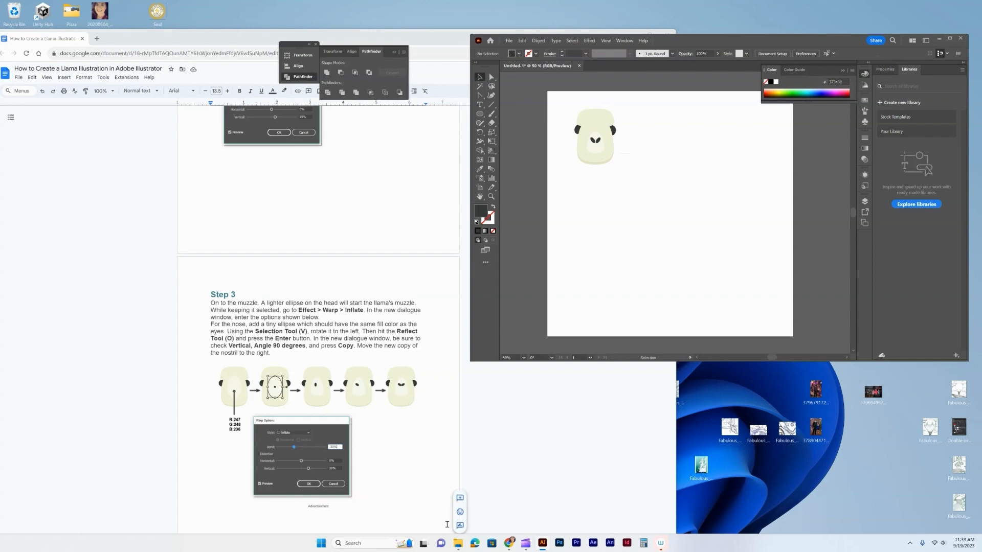
Draw a tall, narrow rounded rectangle below the head with no fill and a dark 2 pt stroke.
{"action": "scroll", "coordinate": [389, 518], "scroll_direction": "down", "scroll_amount": 8}
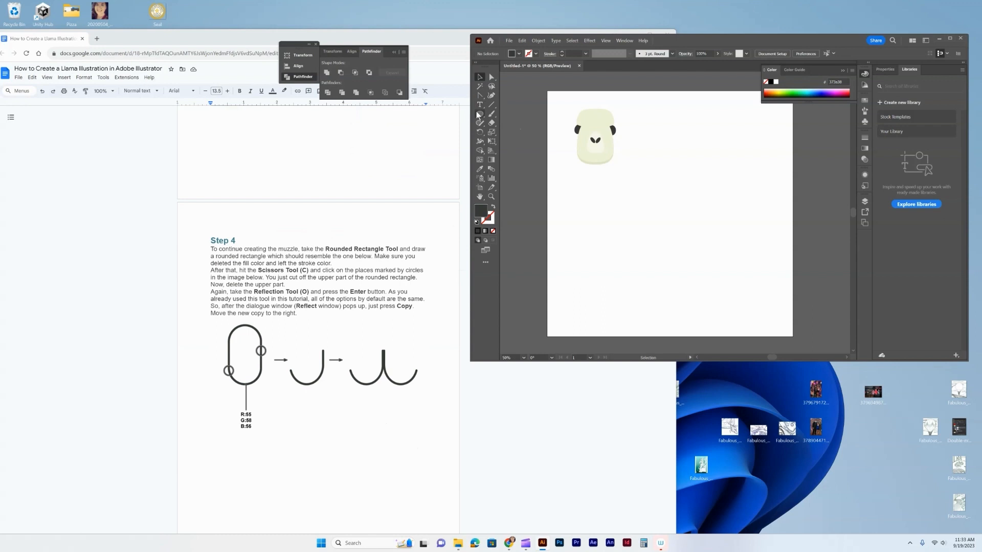
{"action": "left_click_drag", "start_coordinate": [478, 114], "coordinate": [500, 123]}
{"action": "left_click_drag", "start_coordinate": [579, 192], "coordinate": [608, 234]}
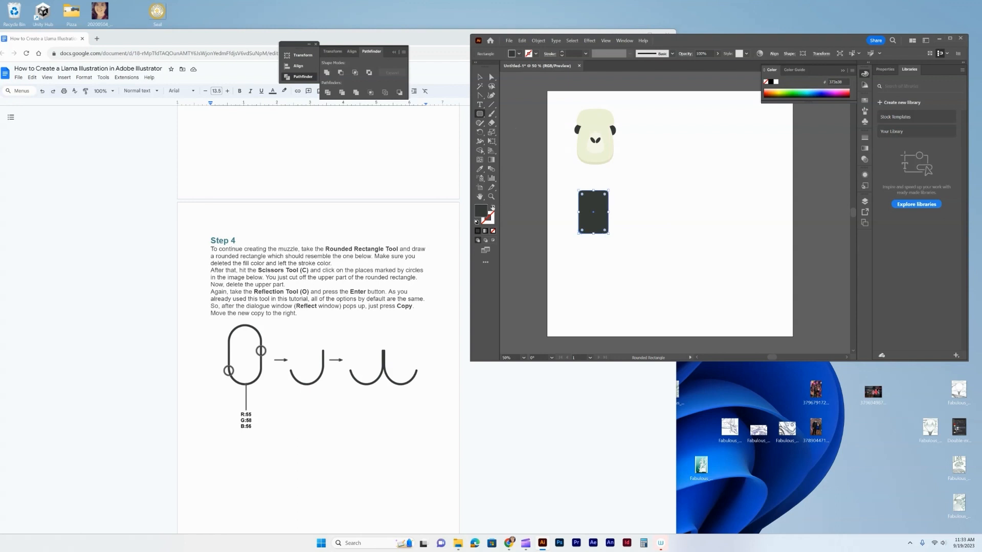
{"action": "left_click", "coordinate": [493, 208]}
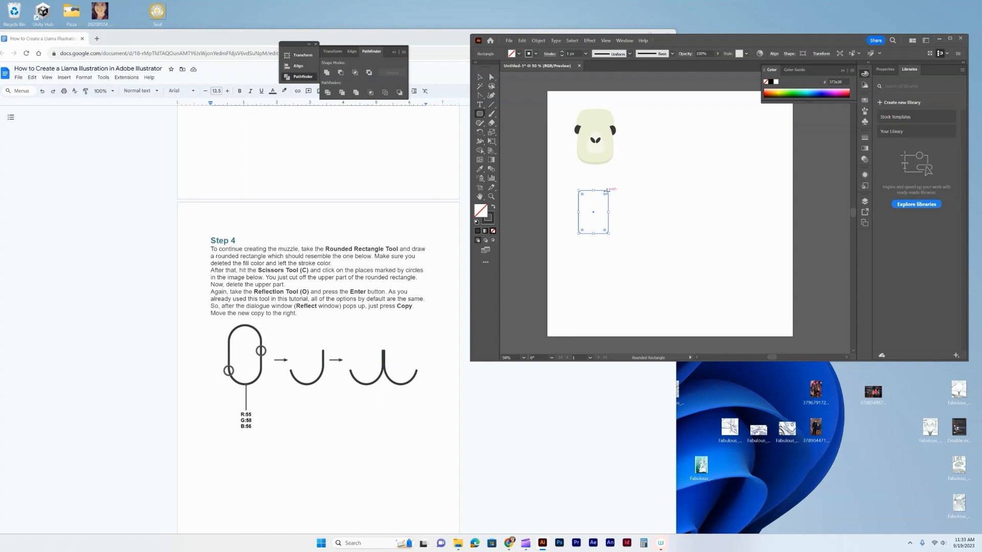
{"action": "left_click_drag", "start_coordinate": [608, 190], "coordinate": [590, 232]}
{"action": "left_click", "coordinate": [561, 52]}
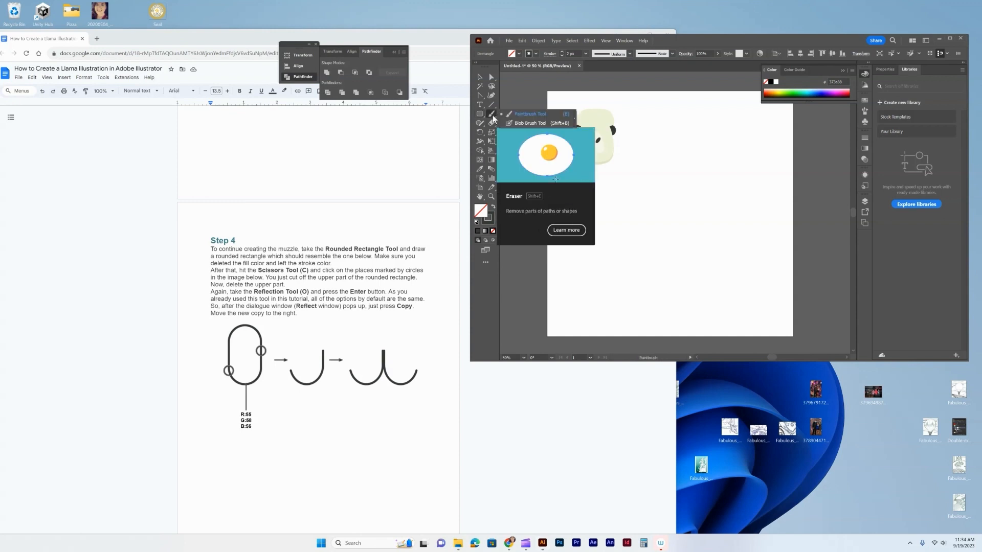
Cut the rounded rectangle's outline with the Scissors tool at its lower left and upper right.
{"action": "left_click", "coordinate": [492, 115]}
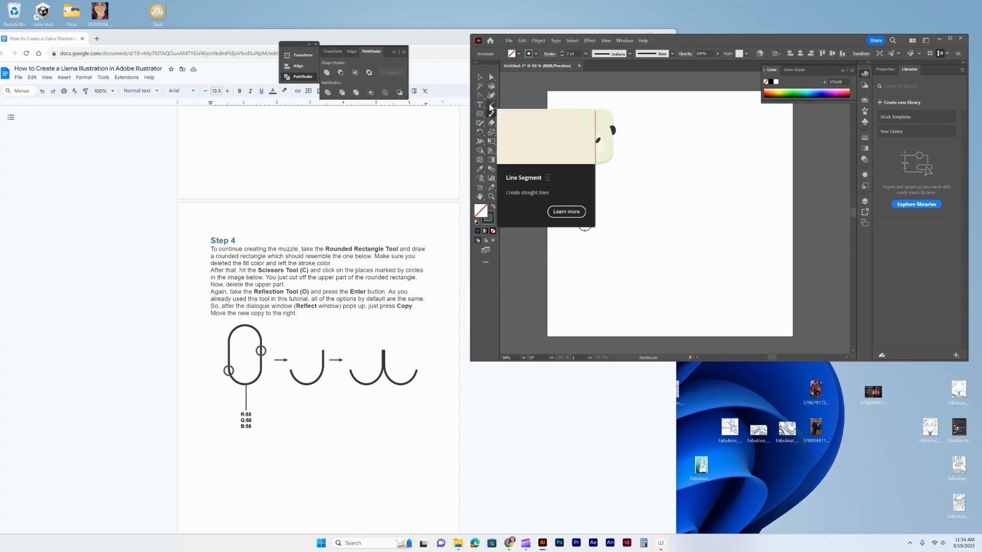
{"action": "left_click", "coordinate": [491, 124]}
{"action": "left_click", "coordinate": [491, 124]}
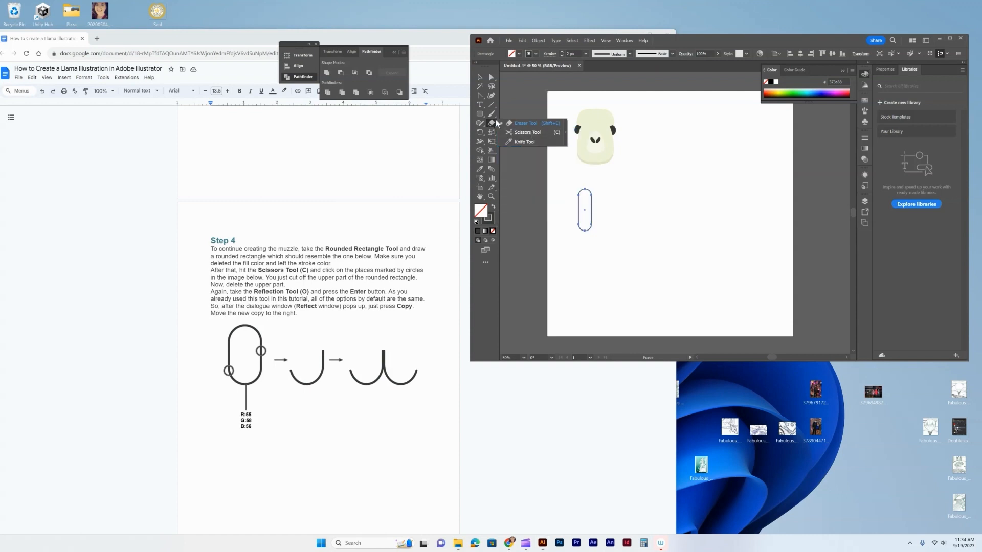
{"action": "left_click", "coordinate": [523, 135]}
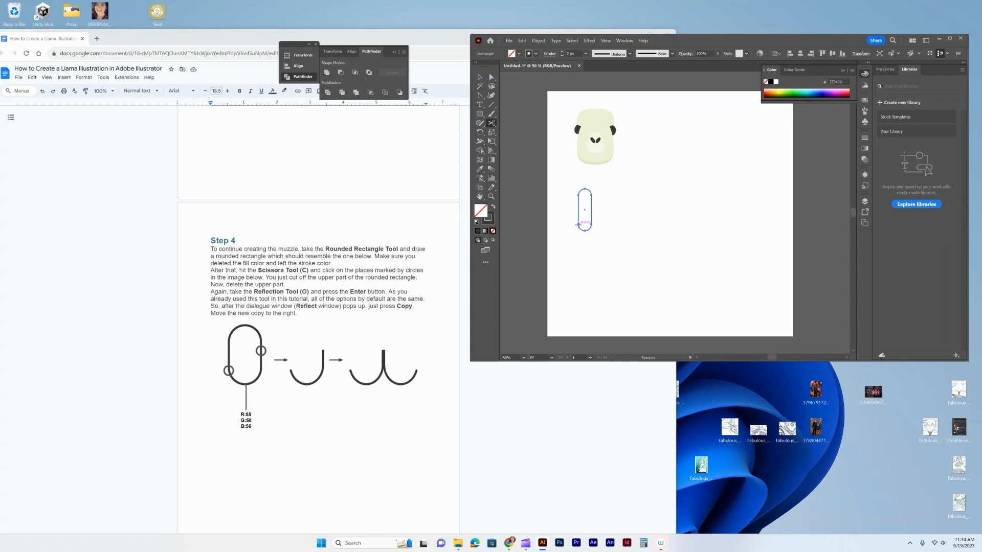
{"action": "left_click", "coordinate": [579, 224]}
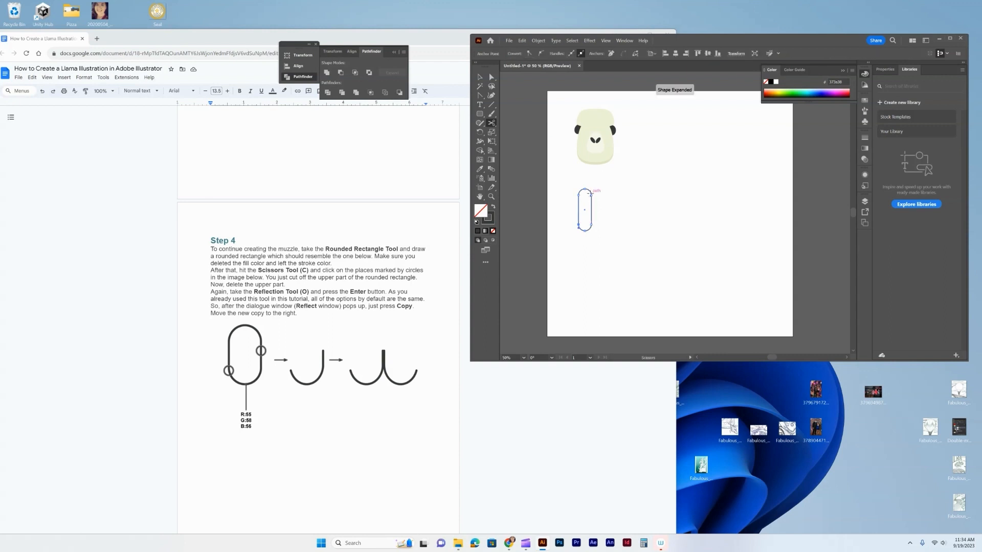
{"action": "left_click", "coordinate": [590, 194]}
Move the cut-off upper piece to the right of the J-shaped curve and reflect it about the horizontal axis.
{"action": "left_click", "coordinate": [480, 77]}
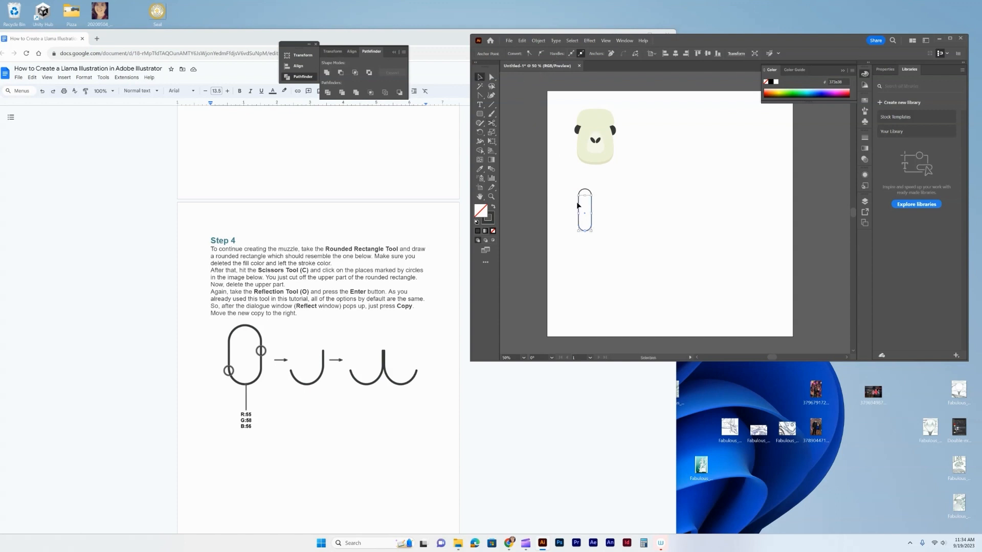
{"action": "left_click_drag", "start_coordinate": [579, 207], "coordinate": [602, 212]}
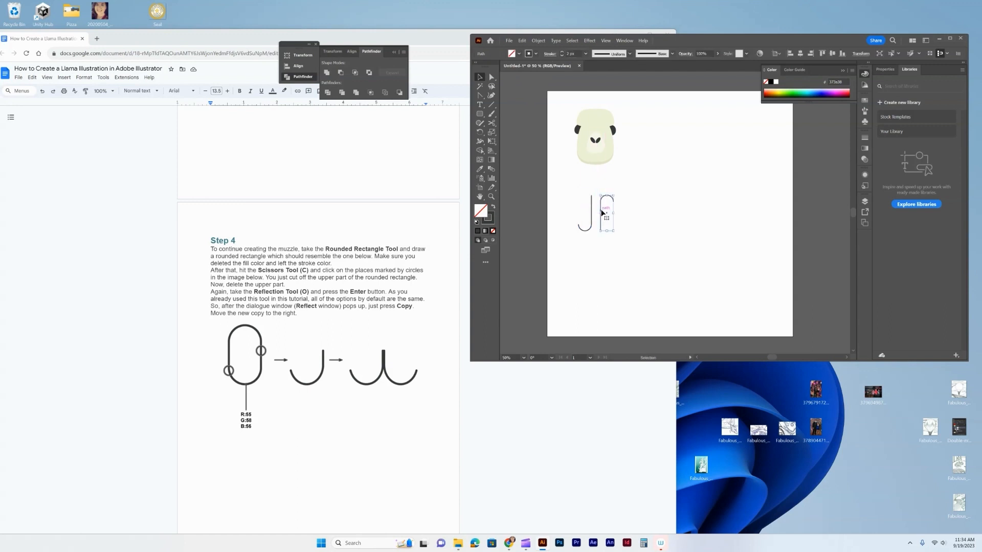
{"action": "right_click", "coordinate": [602, 213]}
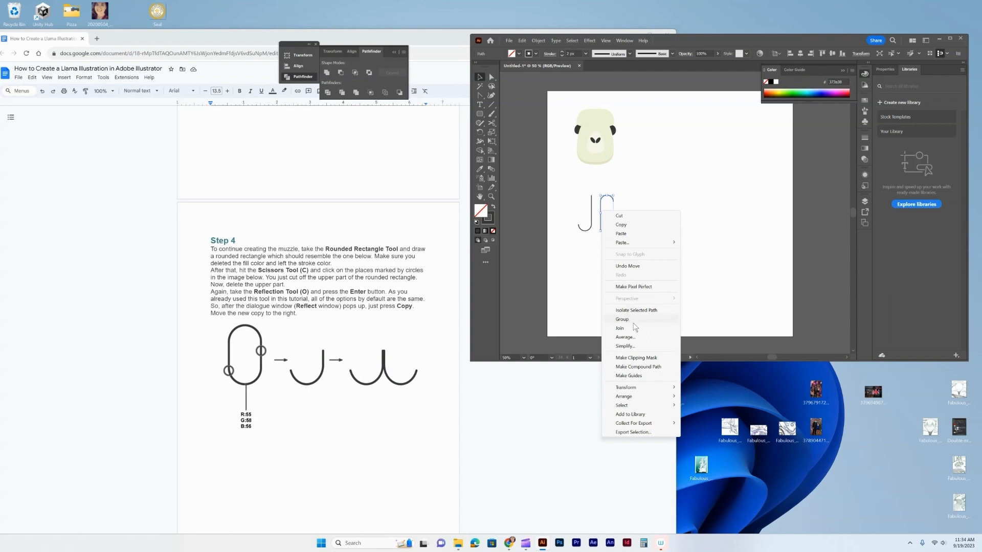
{"action": "mouse_move", "coordinate": [634, 390]}
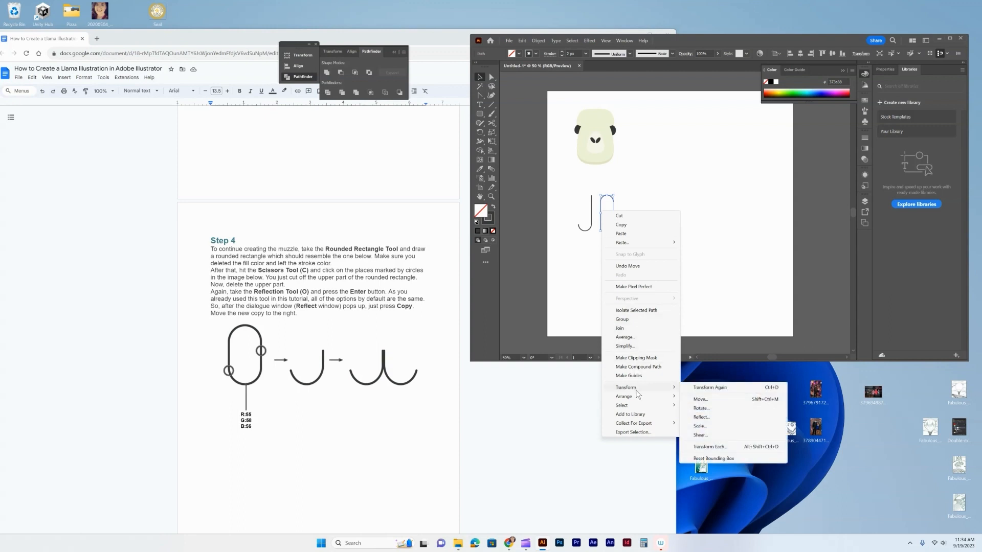
{"action": "left_click", "coordinate": [718, 419]}
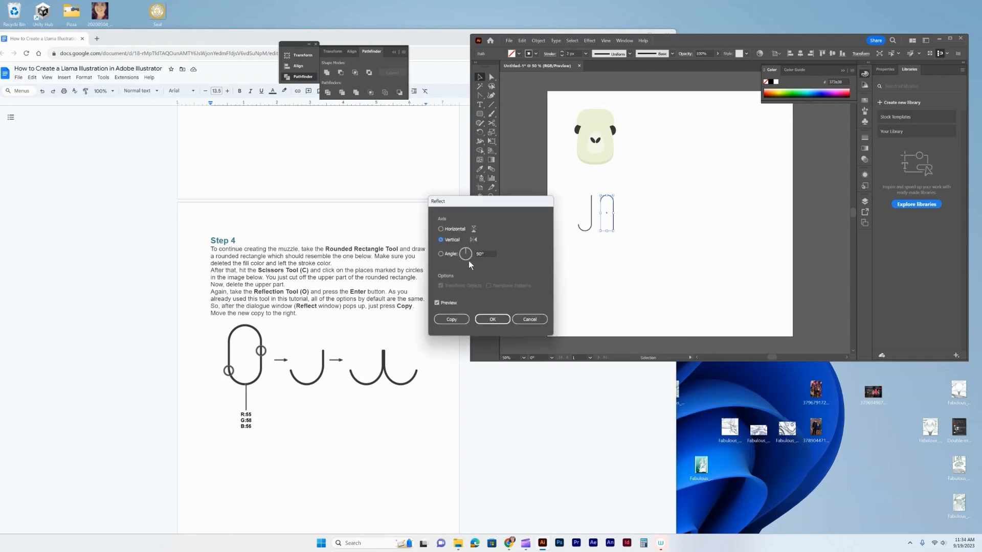
{"action": "left_click", "coordinate": [441, 229]}
{"action": "left_click", "coordinate": [510, 320]}
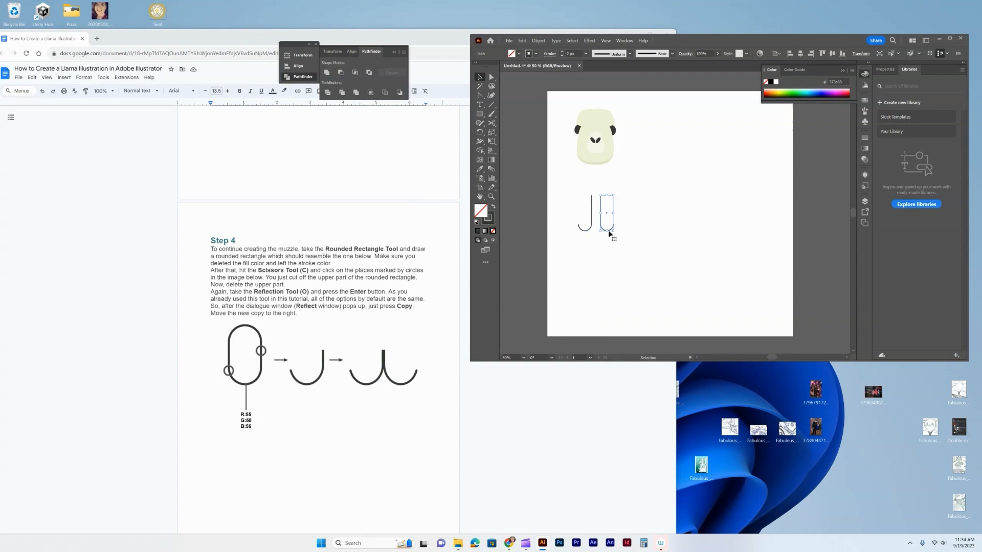
Nudge the reflected curve leftward until its straight side meets the J-shaped curve.
{"action": "key", "text": "Left"}
{"action": "key", "text": "Left"}
{"action": "key", "text": "Left"}
{"action": "key", "text": "Left"}
{"action": "key", "text": "Left"}
{"action": "key", "text": "Left"}
{"action": "key", "text": "Left"}
{"action": "key", "text": "Left"}
{"action": "key", "text": "Left"}
{"action": "key", "text": "Left"}
{"action": "key", "text": "Left"}
{"action": "key", "text": "Left"}
{"action": "key", "text": "Left"}
{"action": "key", "text": "Left"}
{"action": "key", "text": "Left"}
{"action": "key", "text": "Left"}
{"action": "key", "text": "Left"}
{"action": "key", "text": "Left"}
{"action": "key", "text": "Left"}
{"action": "key", "text": "Left"}
{"action": "key", "text": "Left"}
{"action": "key", "text": "Left"}
{"action": "key", "text": "Left"}
{"action": "key", "text": "Left"}
{"action": "key", "text": "Left"}
{"action": "key", "text": "Left"}
{"action": "key", "text": "Left"}
{"action": "key", "text": "Left"}
{"action": "key", "text": "Left"}
{"action": "key", "text": "Left"}
Scale down the two joined mouth curves and place them on the muzzle under the nostrils.
{"action": "left_click_drag", "start_coordinate": [612, 244], "coordinate": [596, 209]}
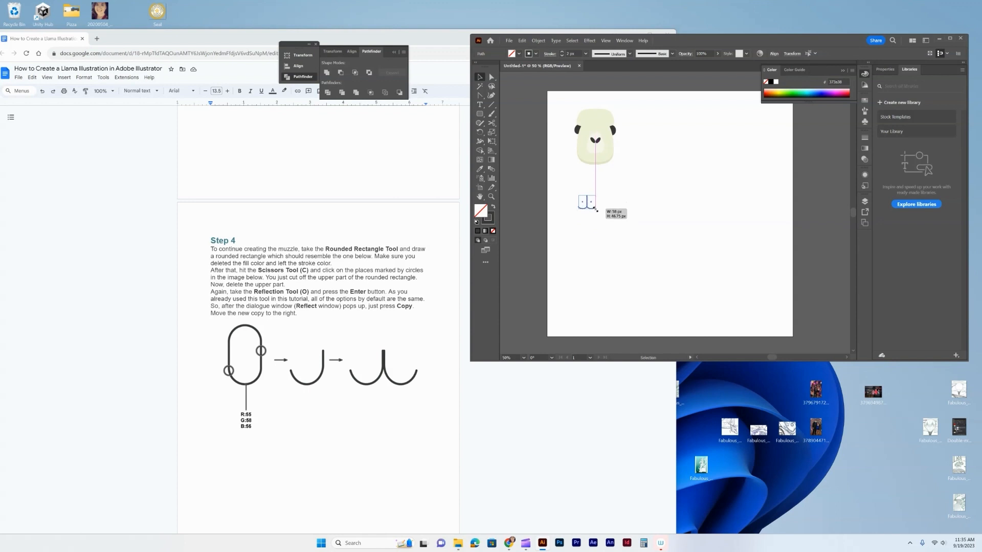
{"action": "left_click_drag", "start_coordinate": [596, 209], "coordinate": [596, 209]}
{"action": "mouse_move", "coordinate": [598, 175]}
{"action": "left_mouse_down"}
{"action": "mouse_move", "coordinate": [603, 209]}
{"action": "mouse_move", "coordinate": [595, 157]}
{"action": "left_mouse_up"}
Enlarge the light muzzle ellipse so it surrounds the nostrils and mouth curves.
{"action": "scroll", "coordinate": [325, 389], "scroll_direction": "down", "scroll_amount": 6}
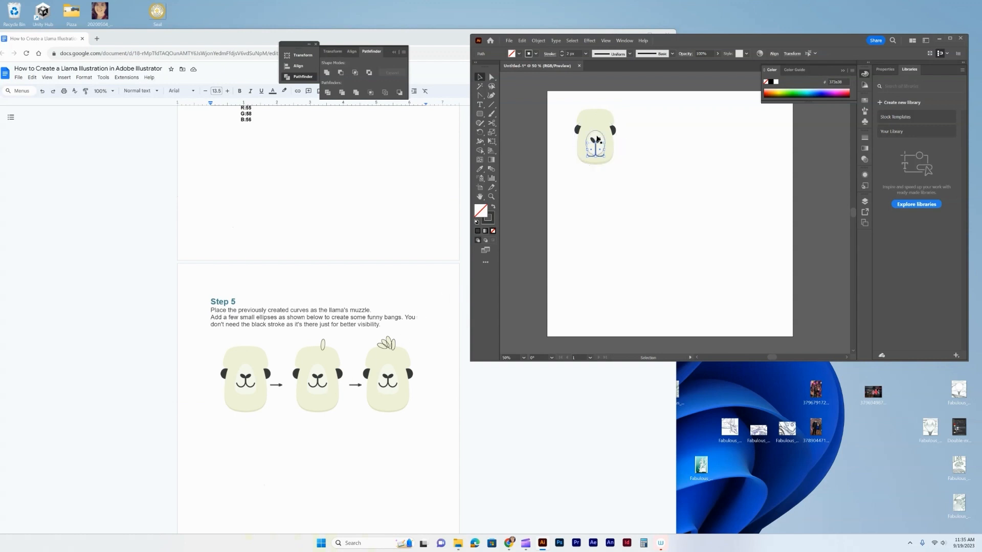
{"action": "left_click", "coordinate": [592, 147]}
{"action": "left_click_drag", "start_coordinate": [606, 132], "coordinate": [583, 164]}
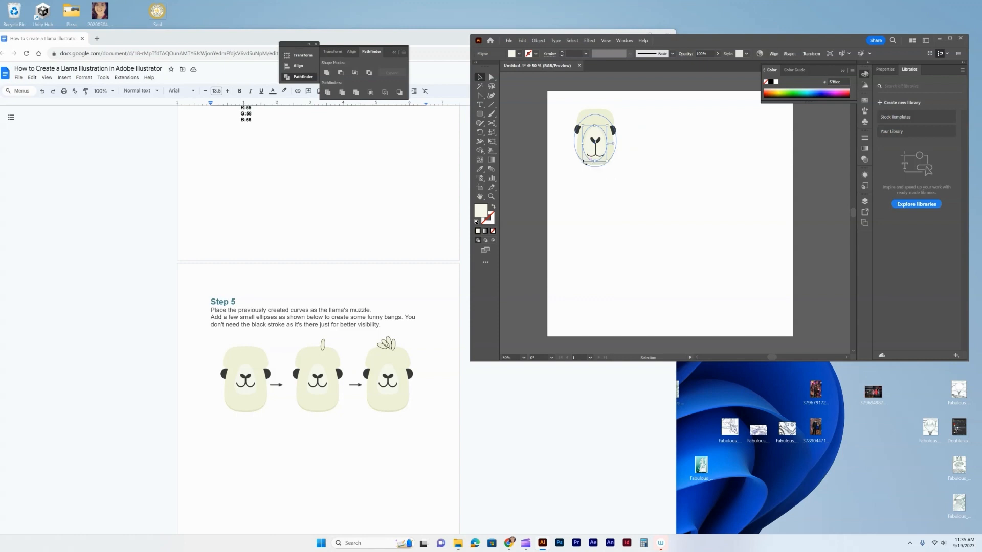
{"action": "left_click", "coordinate": [640, 208]}
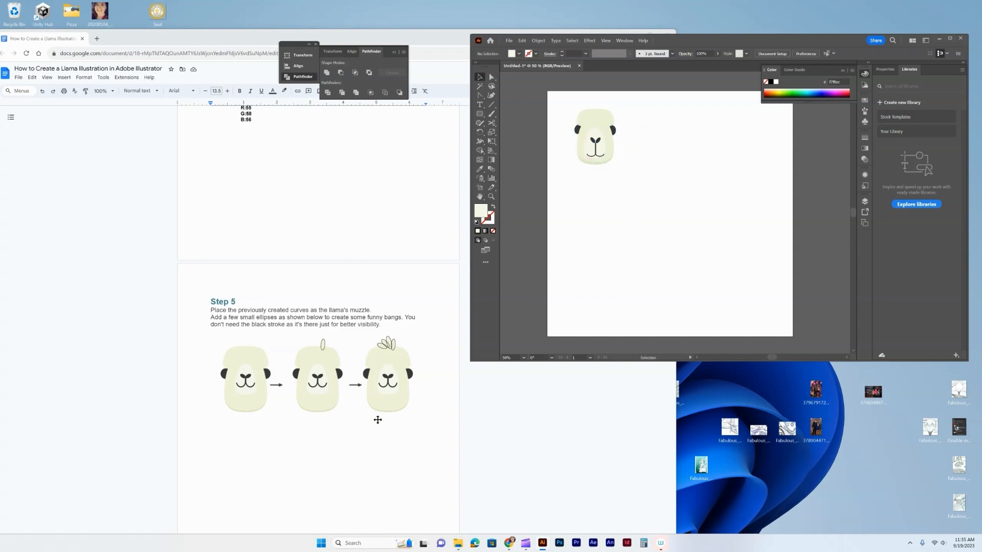
Draw a small, slim vertical ellipse for the bangs and place it on the top edge of the llama's head.
{"action": "scroll", "coordinate": [377, 420], "scroll_direction": "down", "scroll_amount": 1}
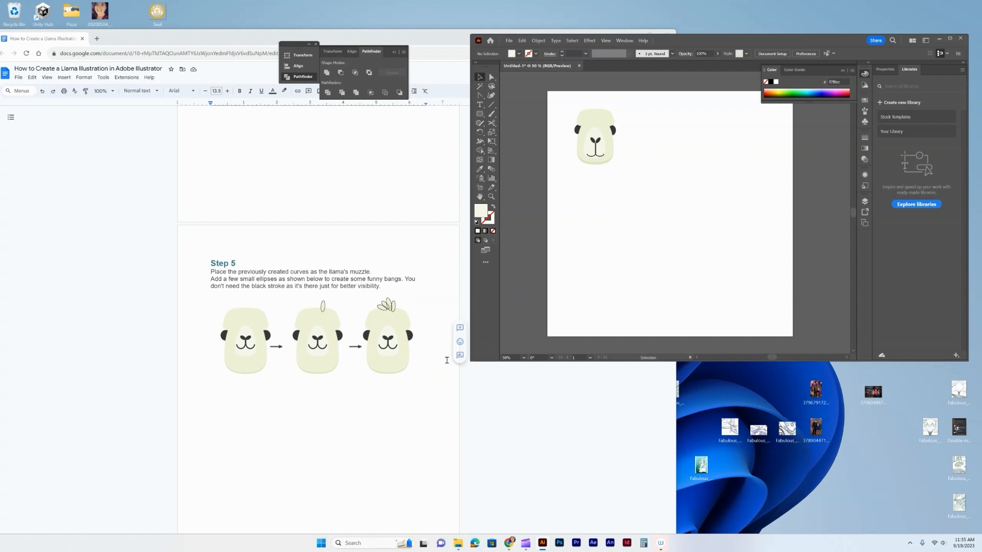
{"action": "scroll", "coordinate": [383, 406], "scroll_direction": "down", "scroll_amount": 5}
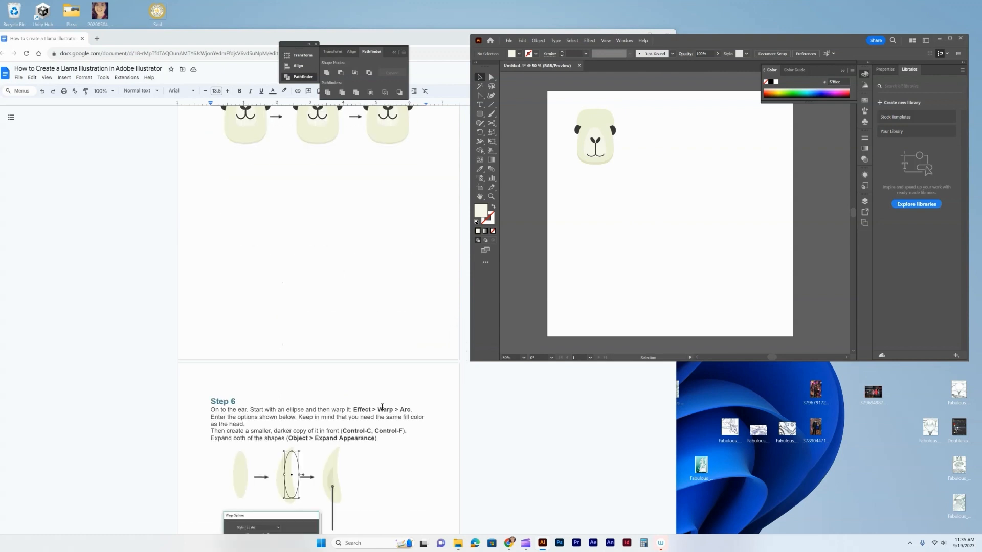
{"action": "scroll", "coordinate": [382, 406], "scroll_direction": "up", "scroll_amount": 4}
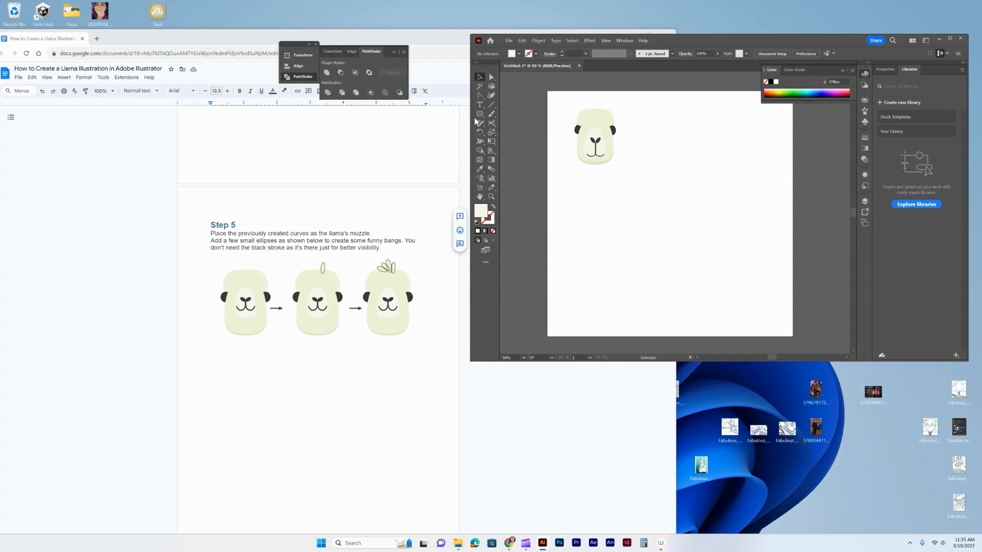
{"action": "left_click", "coordinate": [481, 115]}
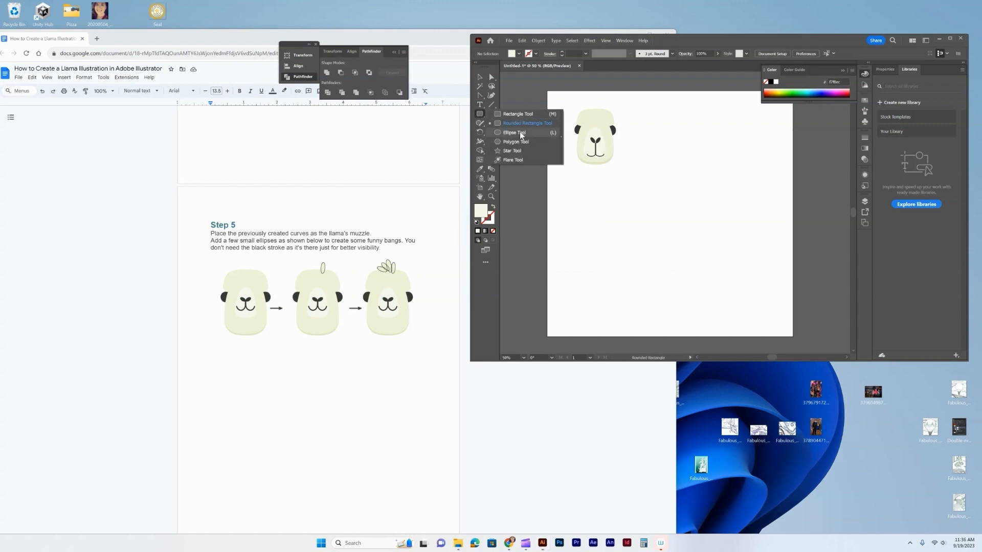
{"action": "left_click", "coordinate": [522, 134]}
{"action": "left_click_drag", "start_coordinate": [571, 180], "coordinate": [574, 201]}
{"action": "left_click_drag", "start_coordinate": [577, 198], "coordinate": [591, 116]}
{"action": "left_click", "coordinate": [479, 77]}
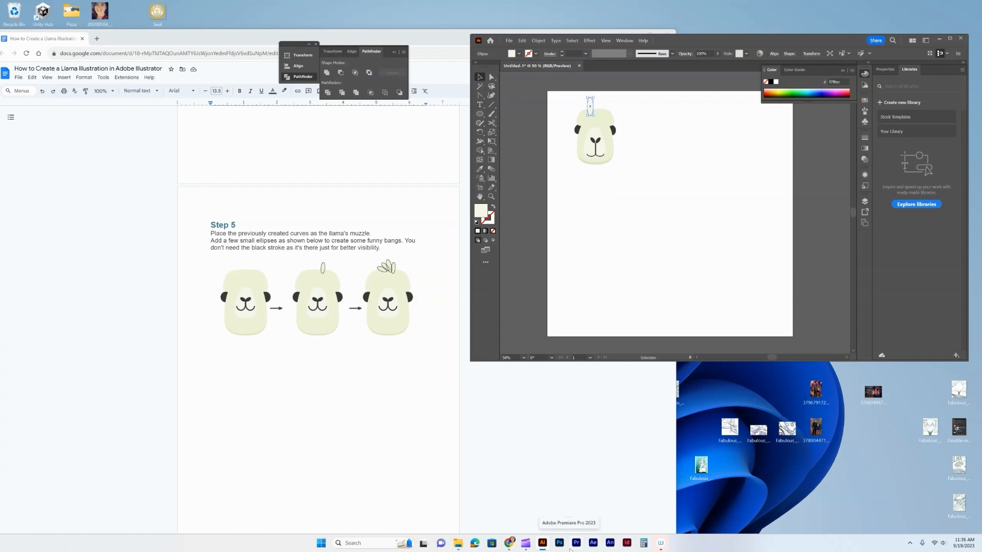
Fill the bang ellipse with the head's colour using the Eyedropper tool.
{"action": "key", "text": "XF86AudioMute"}
{"action": "key", "text": "i"}
{"action": "left_click", "coordinate": [602, 114]}
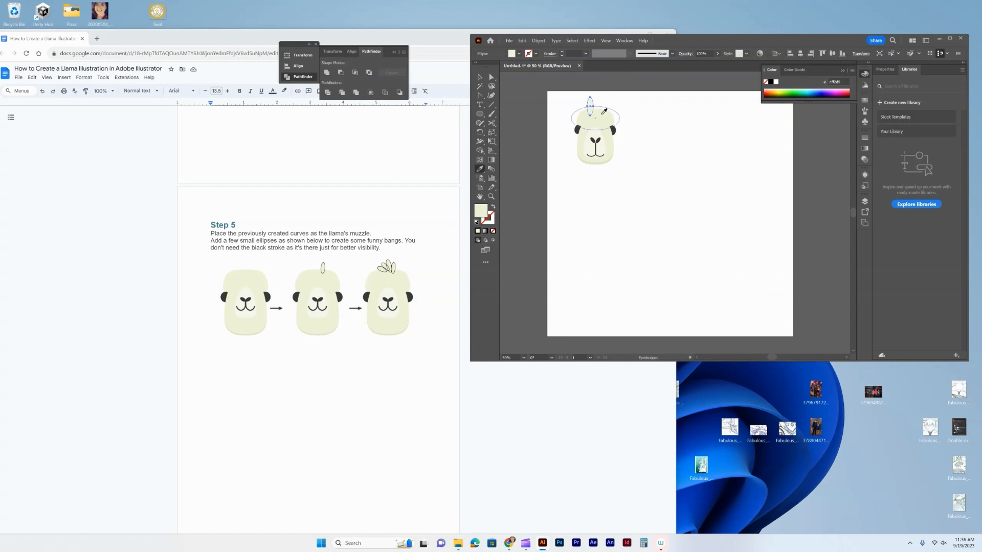
{"action": "key", "text": "v"}
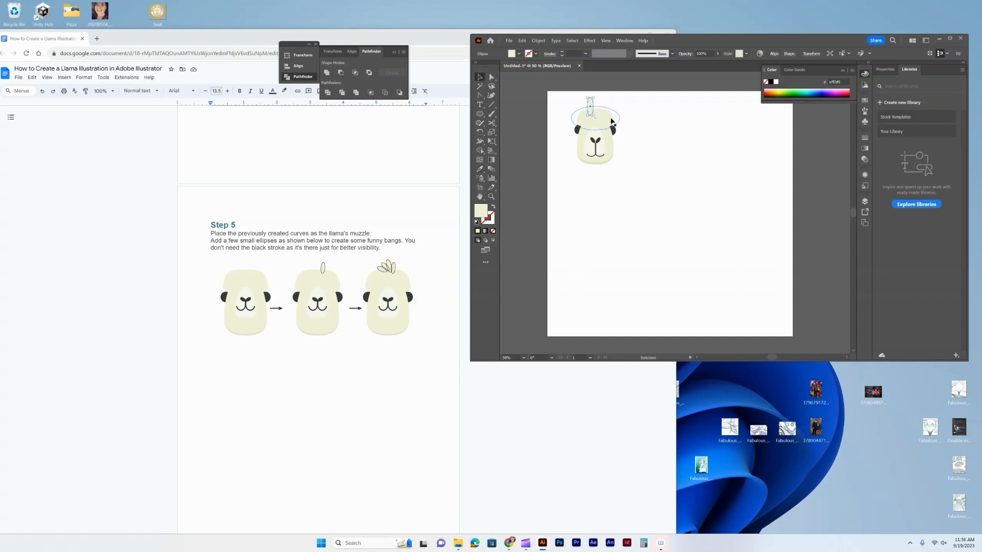
Paste two copies of the bang ellipse and line them up to its right on top of the head.
{"action": "key", "text": "ctrl+c"}
{"action": "key", "text": "ctrl+v"}
{"action": "left_click", "coordinate": [689, 208]}
{"action": "left_click_drag", "start_coordinate": [677, 214], "coordinate": [597, 111]}
{"action": "key", "text": "ctrl+v"}
{"action": "left_click_drag", "start_coordinate": [674, 210], "coordinate": [604, 108]}
Tilt the left bang ellipse strongly outward and shrink it, then tilt the middle one slightly to start a fan.
{"action": "left_click", "coordinate": [591, 107]}
{"action": "key", "text": "ctrl+equal"}
{"action": "key", "text": "ctrl+equal"}
{"action": "key", "text": "ctrl+equal"}
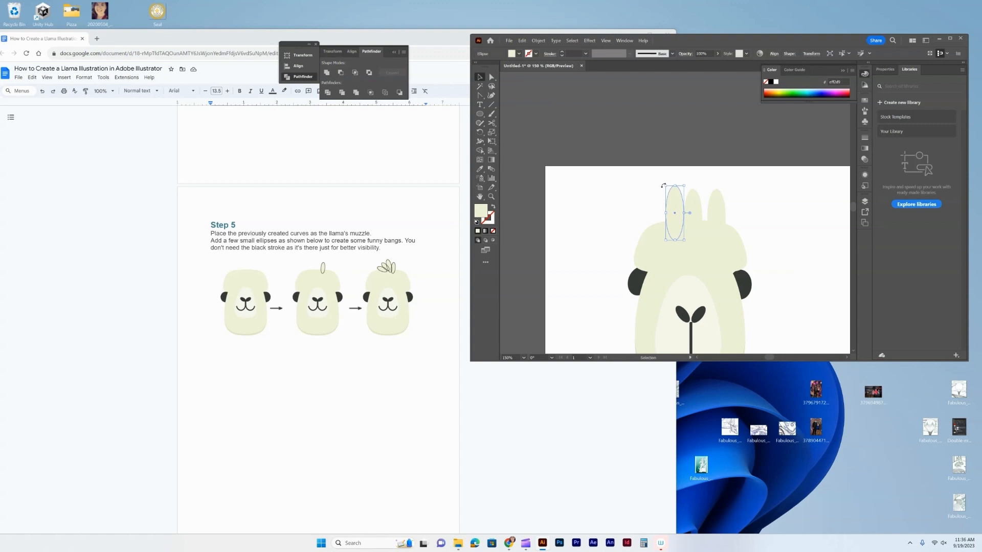
{"action": "left_click_drag", "start_coordinate": [663, 186], "coordinate": [669, 216]}
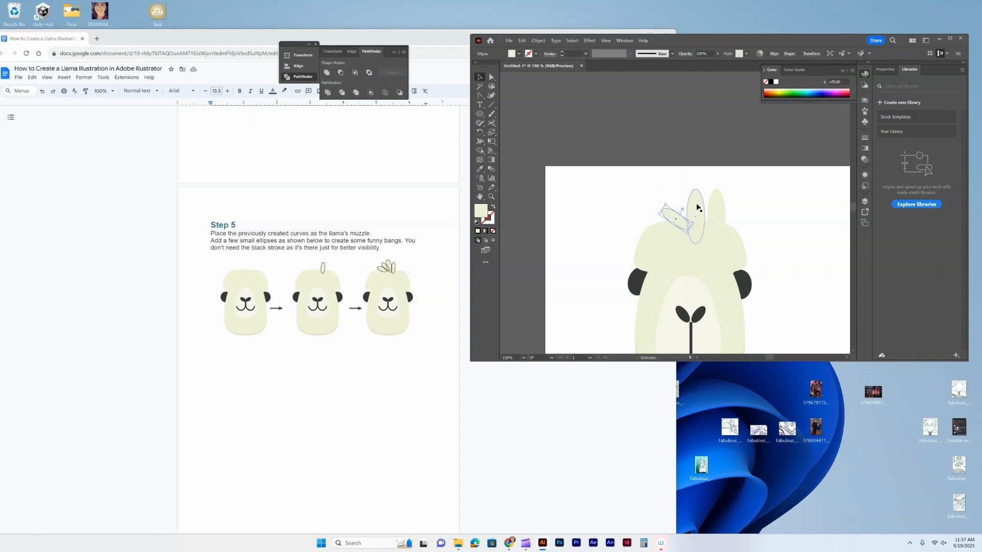
{"action": "left_click", "coordinate": [696, 215]}
{"action": "mouse_move", "coordinate": [704, 188]}
{"action": "left_mouse_down"}
{"action": "mouse_move", "coordinate": [690, 220]}
{"action": "mouse_move", "coordinate": [702, 212]}
{"action": "mouse_move", "coordinate": [692, 199]}
{"action": "left_mouse_up"}
Paste another bang ellipse and place it, tilted outward, at the right end of the fan on the head.
{"action": "key", "text": "a"}
{"action": "key", "text": "ctrl+v"}
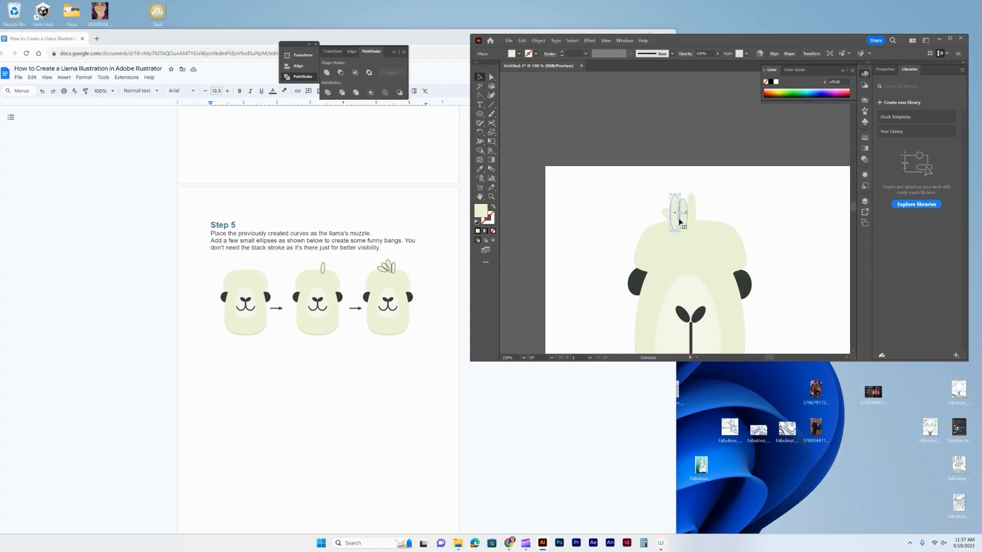
{"action": "left_click_drag", "start_coordinate": [678, 222], "coordinate": [712, 192]}
{"action": "key", "text": "v"}
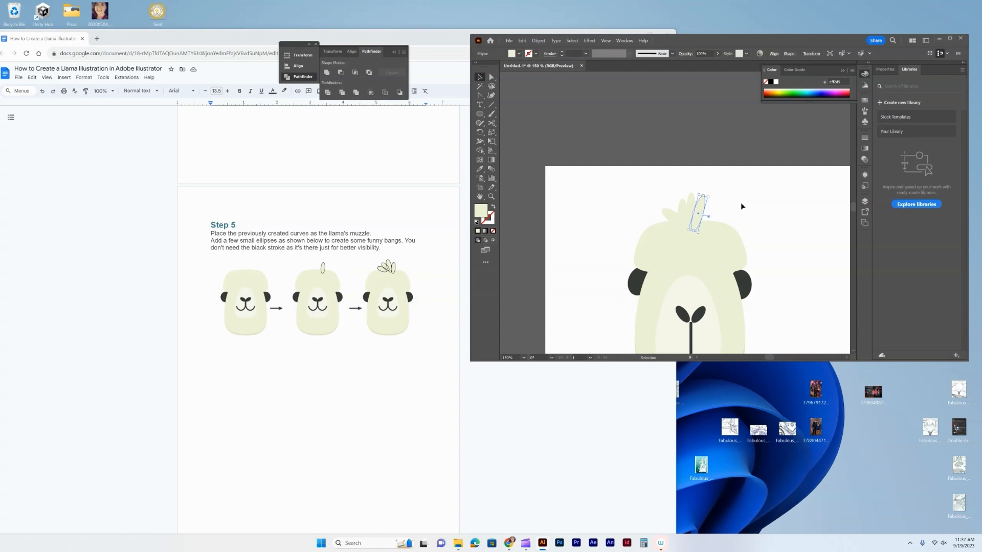
{"action": "left_click", "coordinate": [776, 246]}
Following tutorial Step 6, paste a copy of the small ellipse and place it in the empty area left of the llama's head.
{"action": "scroll", "coordinate": [767, 266], "scroll_direction": "down", "scroll_amount": 2}
{"action": "scroll", "coordinate": [304, 378], "scroll_direction": "down", "scroll_amount": 6}
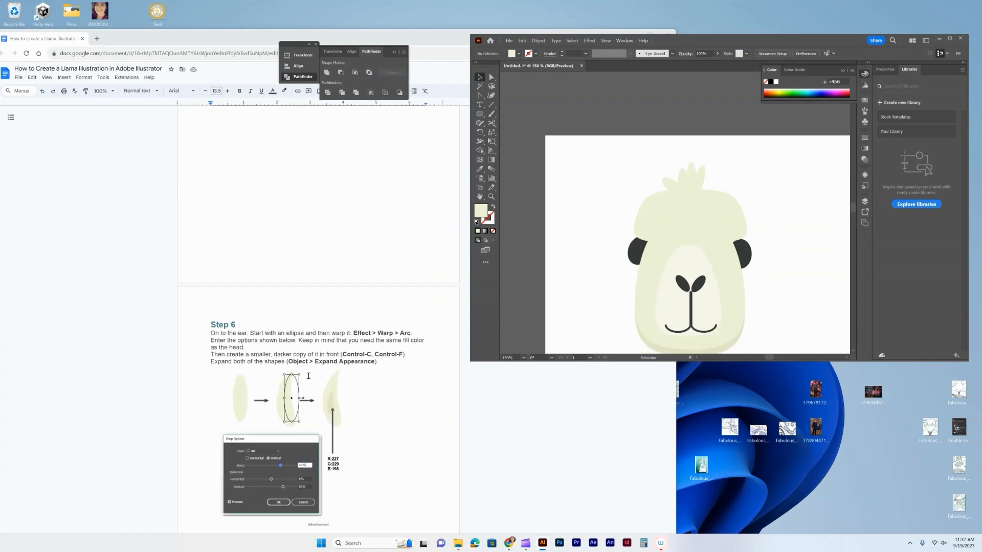
{"action": "scroll", "coordinate": [306, 375], "scroll_direction": "down", "scroll_amount": 1}
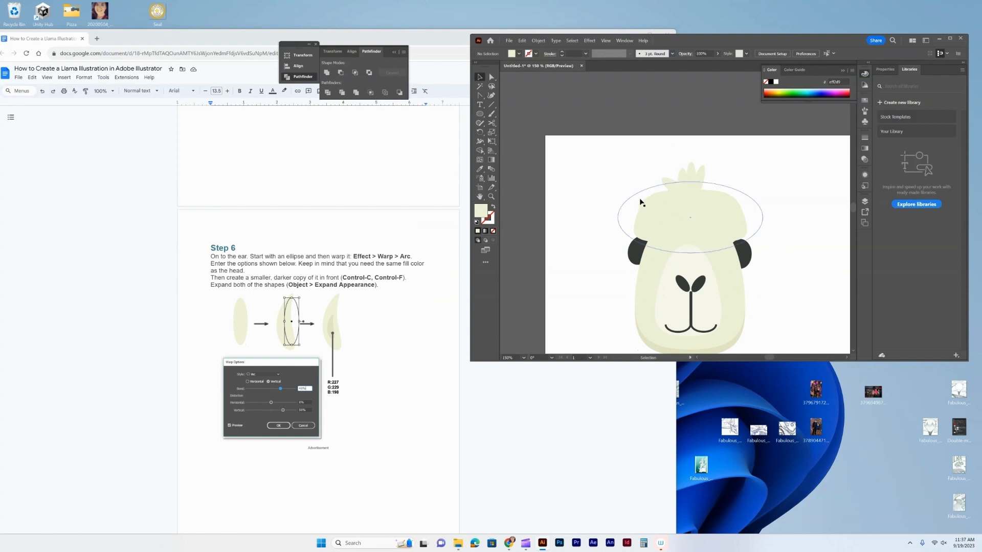
{"action": "key", "text": "ctrl+v"}
{"action": "key", "text": "v"}
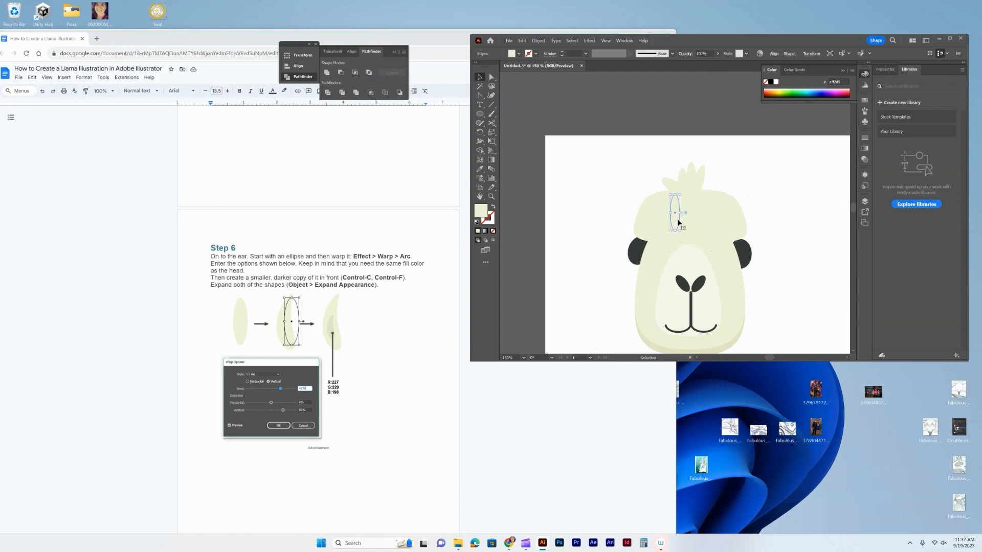
{"action": "left_click_drag", "start_coordinate": [677, 219], "coordinate": [573, 284]}
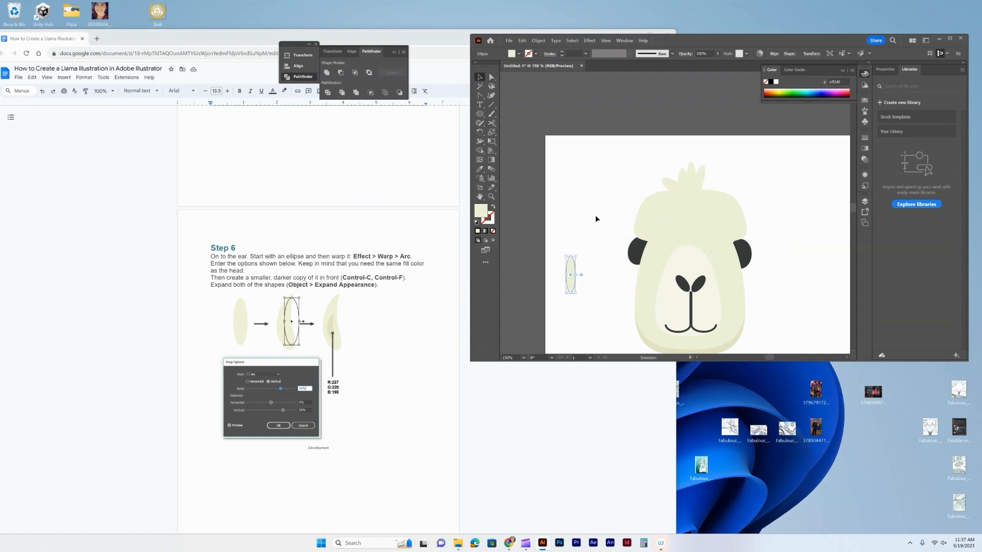
Try a horizontal Arc warp on the ear ellipse with 40% bend and 50% vertical distortion.
{"action": "left_click", "coordinate": [592, 41]}
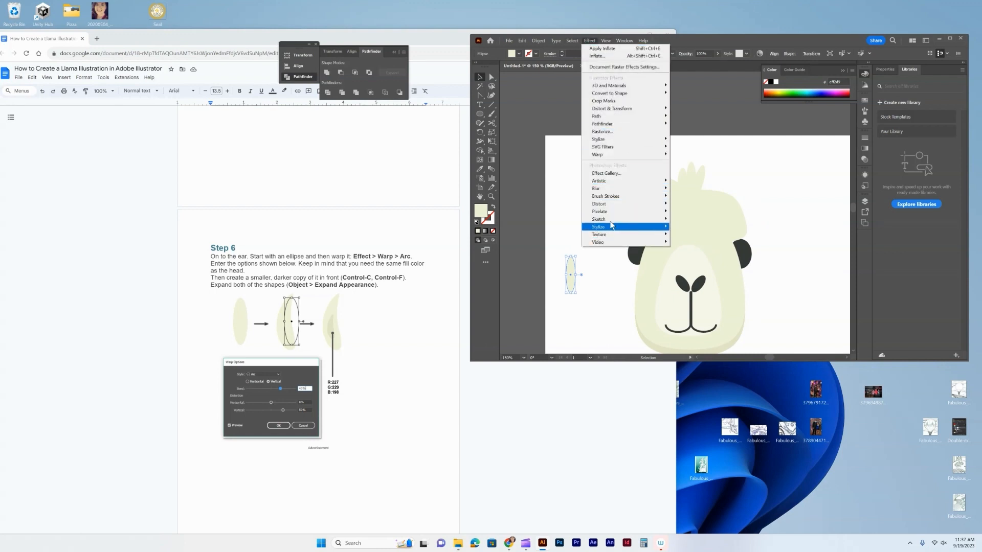
{"action": "mouse_move", "coordinate": [655, 154]}
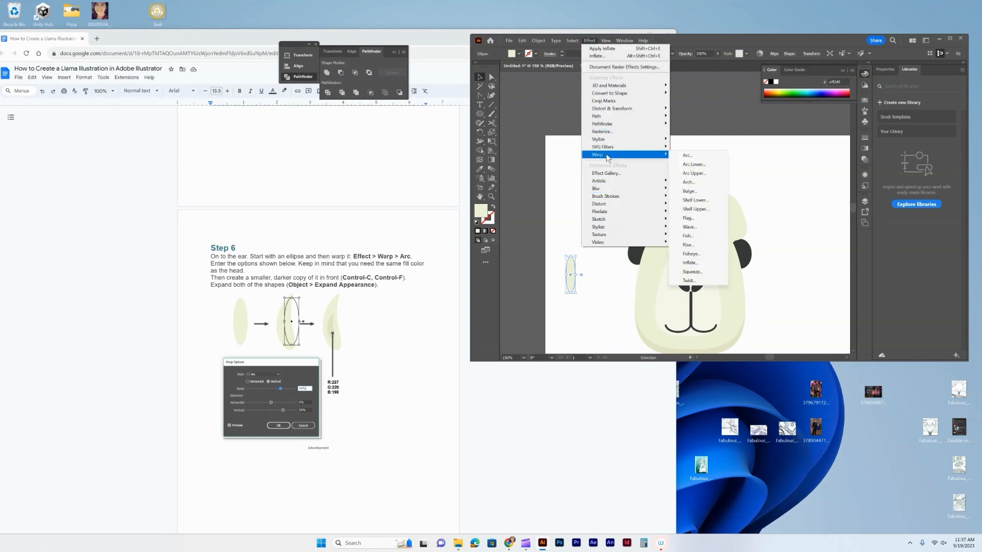
{"action": "left_click", "coordinate": [703, 157]}
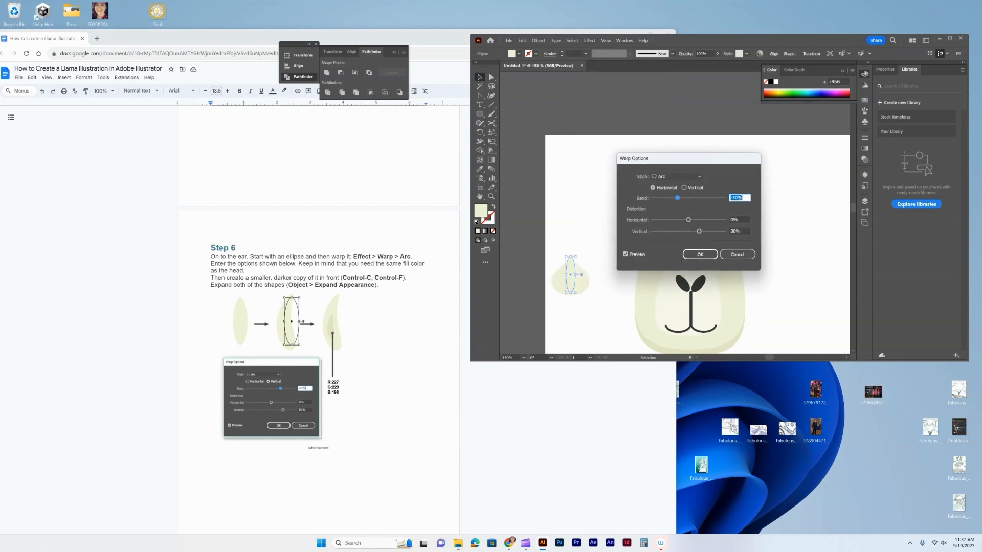
{"action": "type", "text": "40"}
{"action": "double_click", "coordinate": [737, 232]}
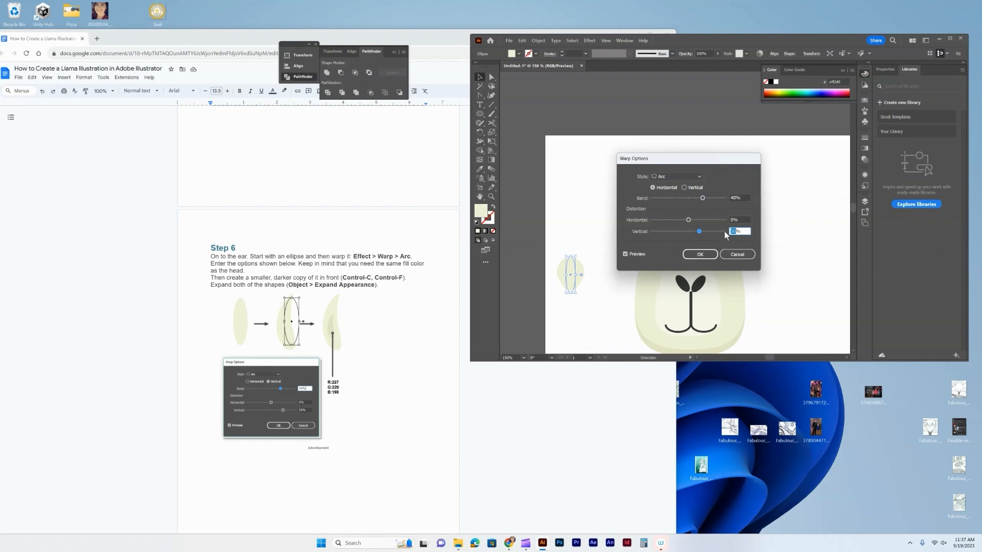
{"action": "type", "text": "50"}
{"action": "left_click", "coordinate": [710, 256]}
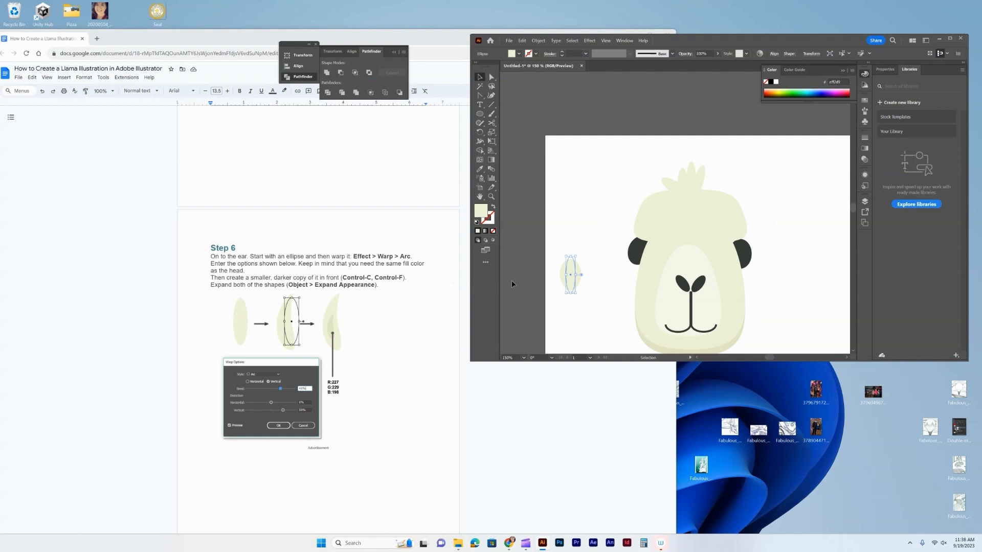
{"action": "left_click", "coordinate": [587, 283]}
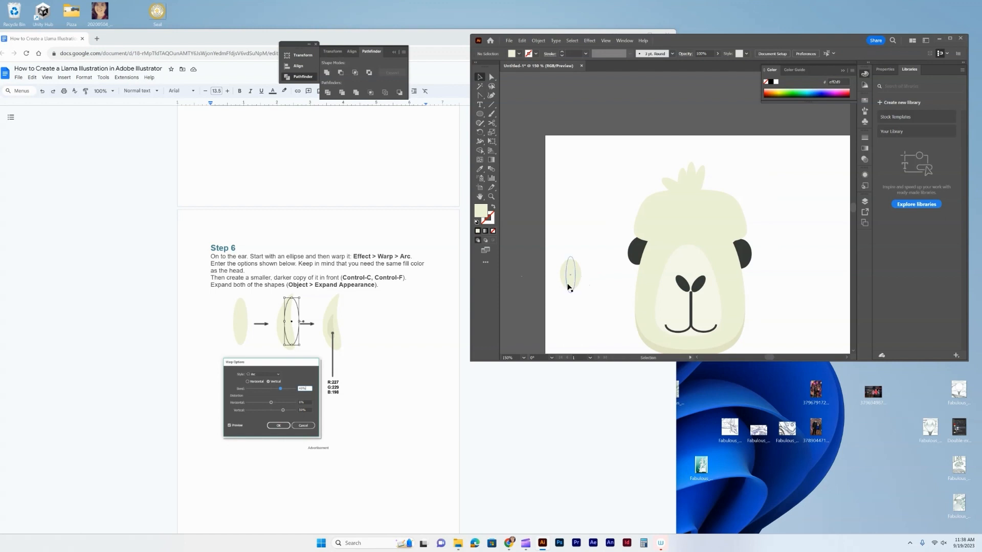
{"action": "left_click", "coordinate": [569, 287]}
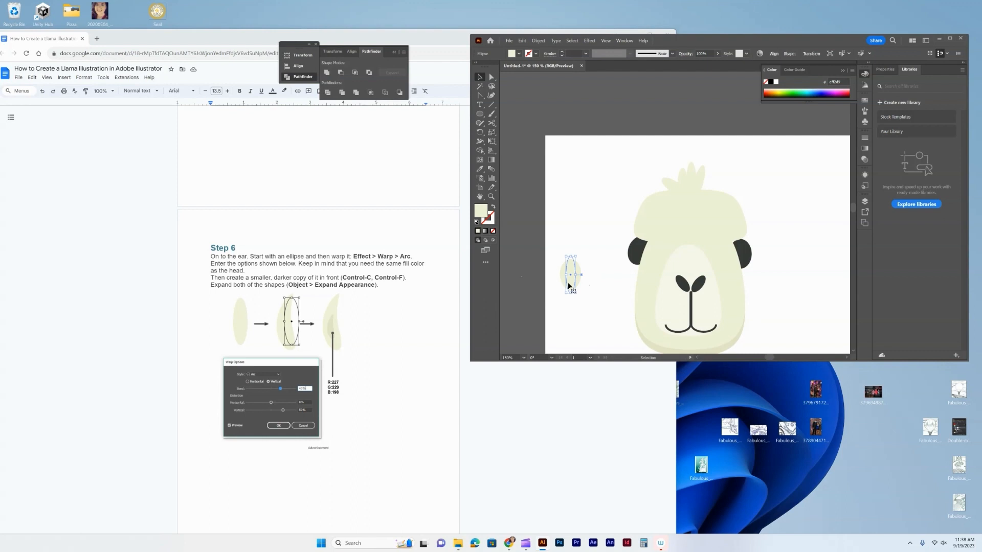
{"action": "key", "text": "ctrl+z"}
Apply a vertical Arc warp to the ear ellipse with 40% bend and 50% vertical distortion.
{"action": "left_click", "coordinate": [588, 41]}
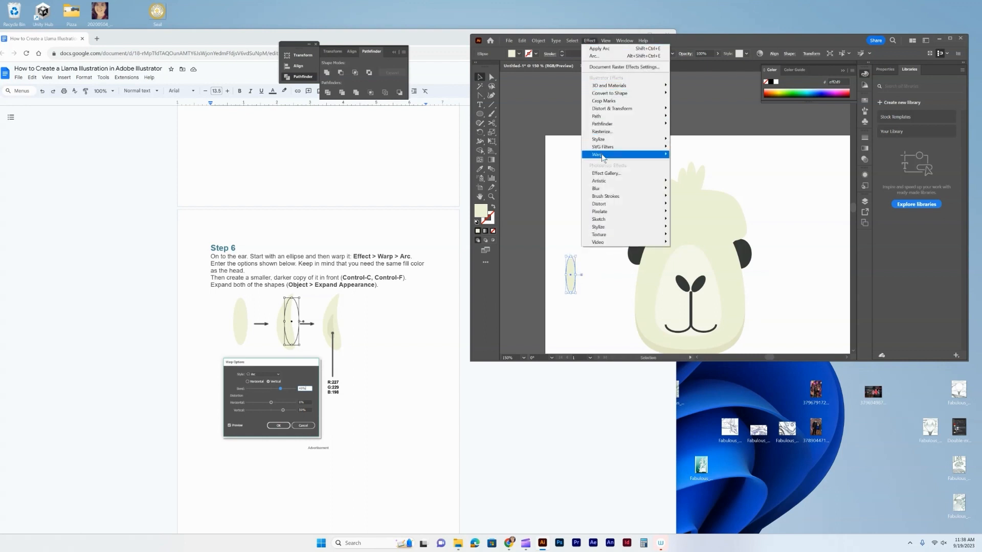
{"action": "mouse_move", "coordinate": [601, 155]}
{"action": "left_click", "coordinate": [695, 155]}
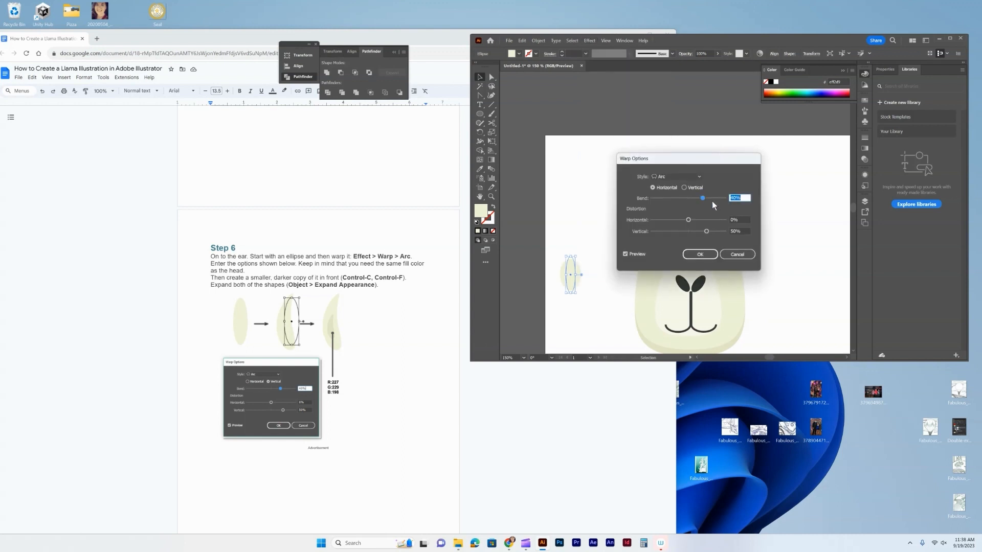
{"action": "left_click", "coordinate": [683, 188]}
{"action": "left_click", "coordinate": [700, 254]}
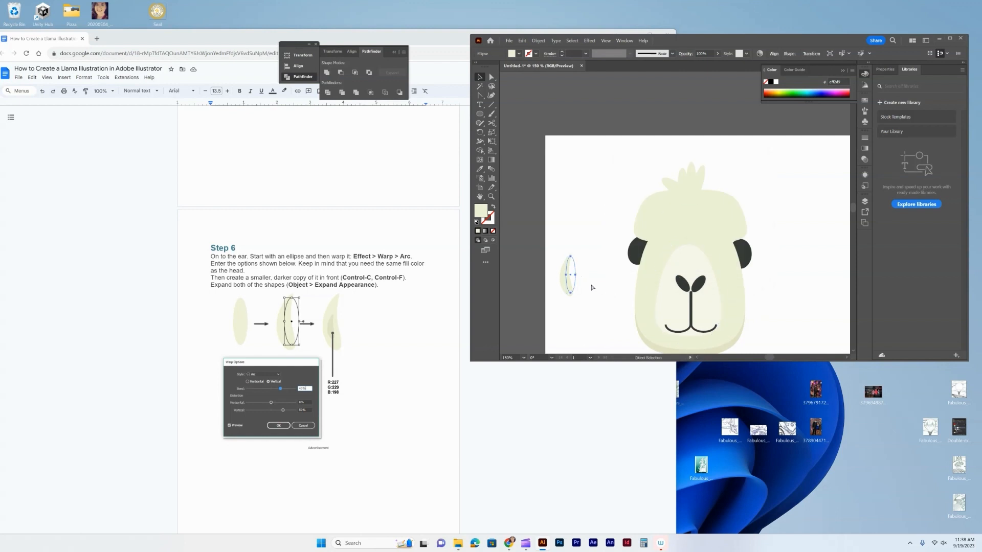
Paste a copy of the warped ear just to its right and scale it down for the inner ear.
{"action": "key", "text": "ctrl+c"}
{"action": "key", "text": "ctrl+v"}
{"action": "left_click_drag", "start_coordinate": [676, 222], "coordinate": [588, 283]}
{"action": "left_click_drag", "start_coordinate": [594, 290], "coordinate": [588, 274]}
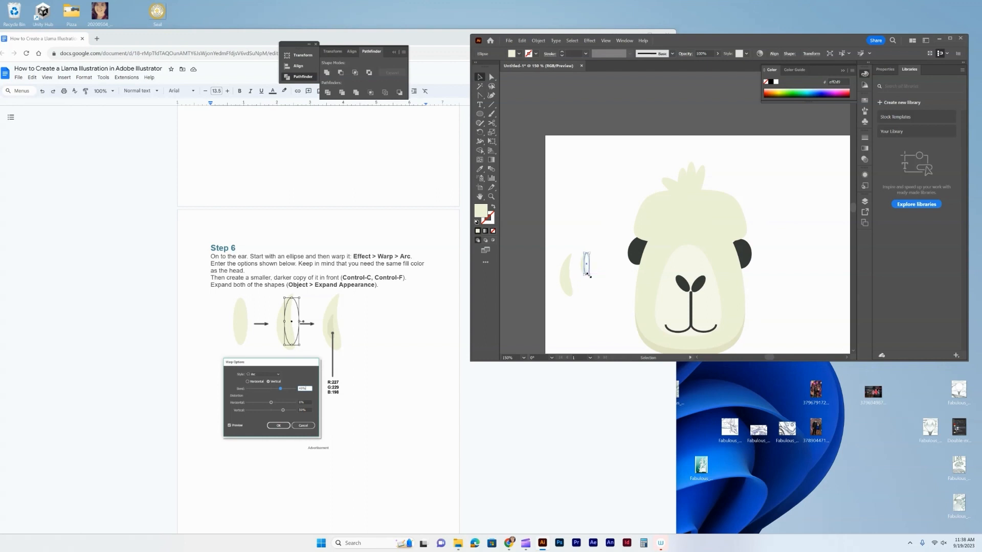
Fill the smaller ear copy with the darker colour R 227, G 229, B 198.
{"action": "double_click", "coordinate": [476, 210]}
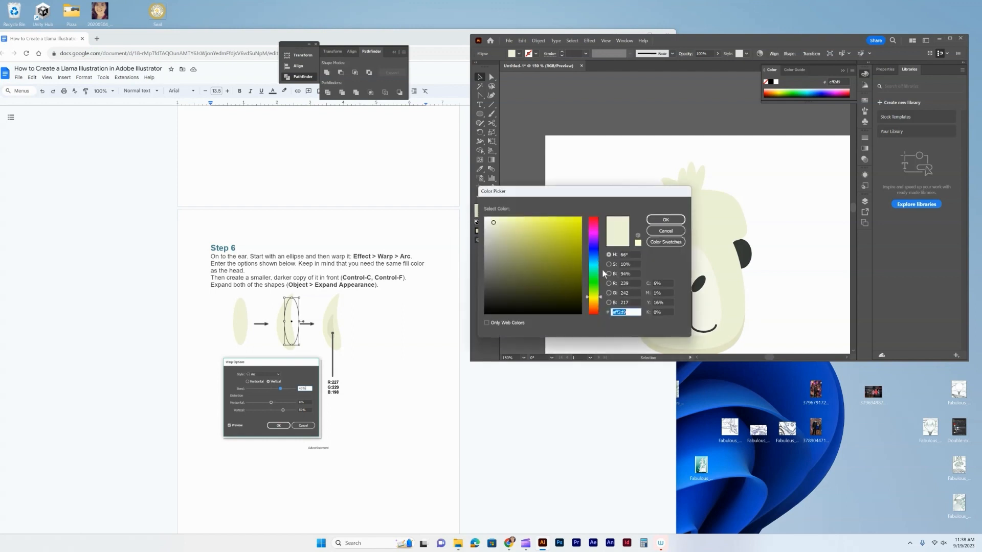
{"action": "left_click", "coordinate": [629, 284]}
{"action": "type", "text": "227"}
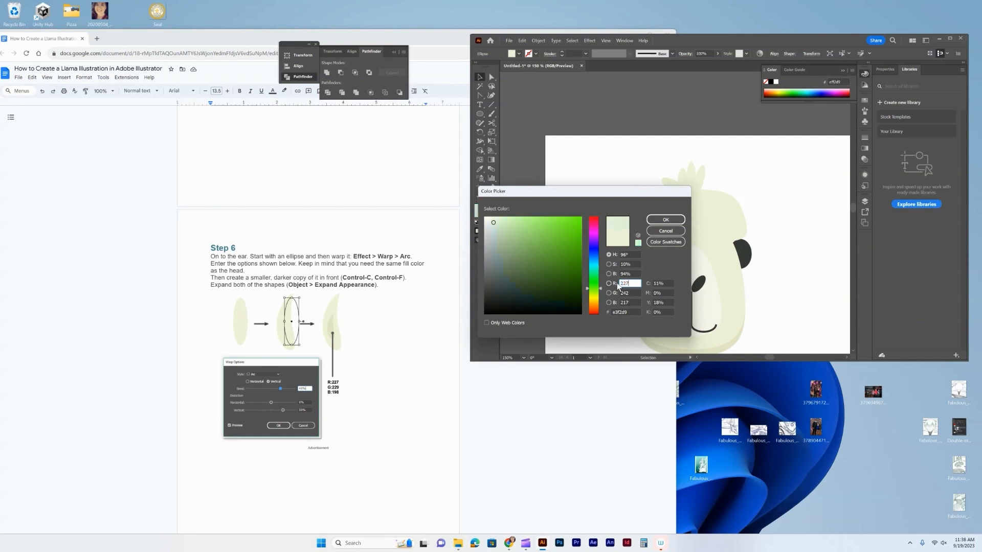
{"action": "left_click", "coordinate": [634, 294]}
{"action": "type", "text": "229"}
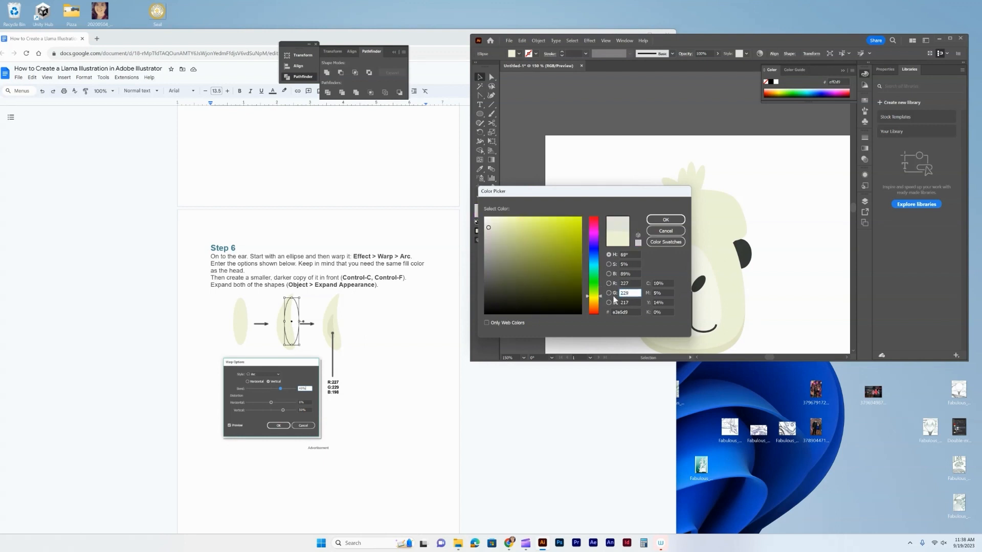
{"action": "left_click", "coordinate": [631, 302]}
{"action": "type", "text": "198"}
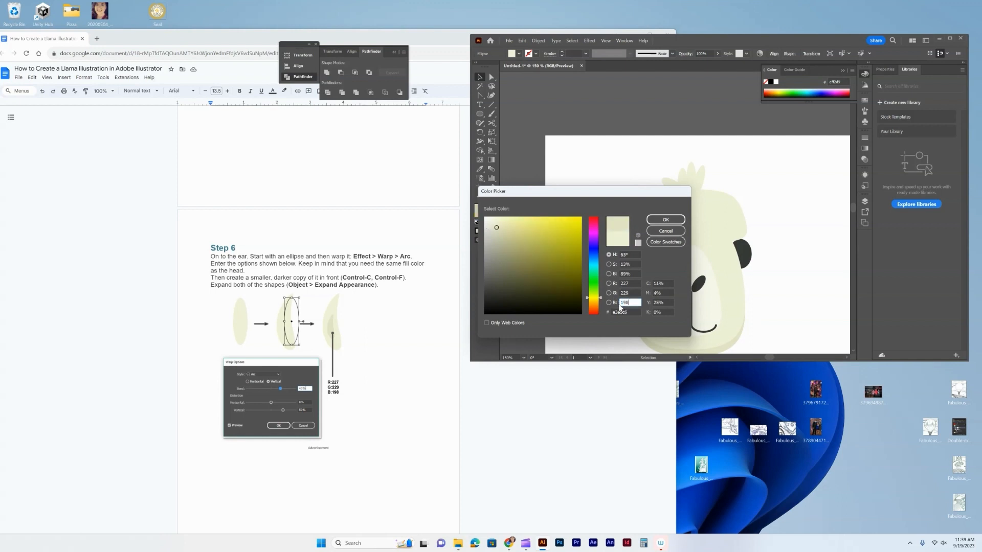
{"action": "left_click", "coordinate": [665, 219]}
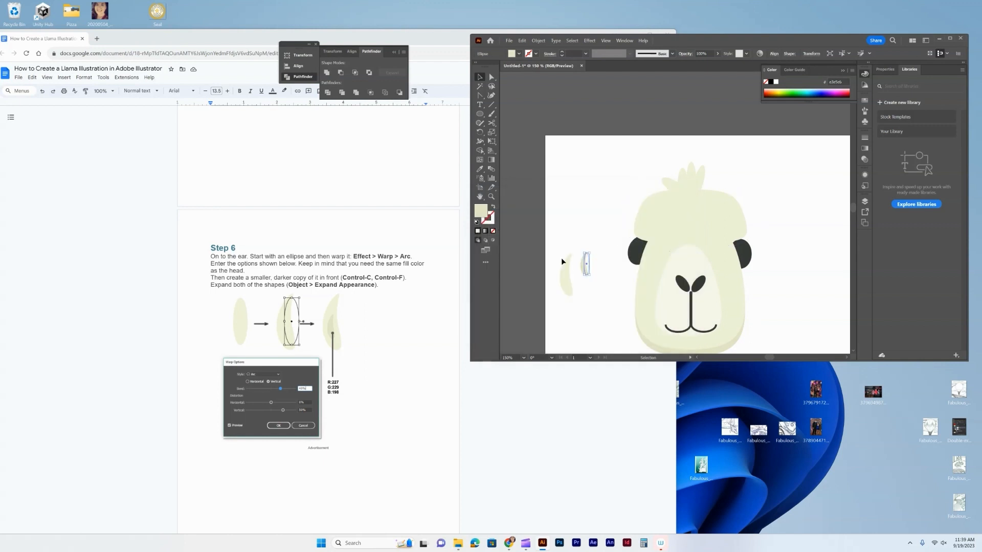
Move the darker inner ear onto the larger ear shape and nudge it down into place.
{"action": "left_click_drag", "start_coordinate": [567, 283], "coordinate": [563, 281]}
{"action": "key", "text": "Down"}
{"action": "key", "text": "Down"}
{"action": "key", "text": "Down"}
Select both the outer and inner ear shapes and apply Expand Appearance to them.
{"action": "scroll", "coordinate": [355, 412], "scroll_direction": "down", "scroll_amount": 2}
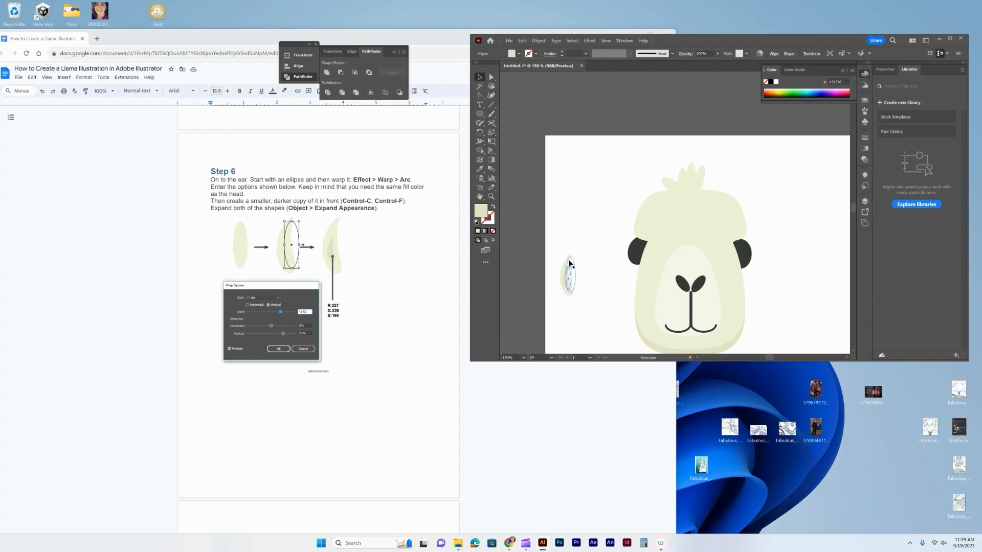
{"action": "left_click_drag", "start_coordinate": [554, 253], "coordinate": [578, 297]}
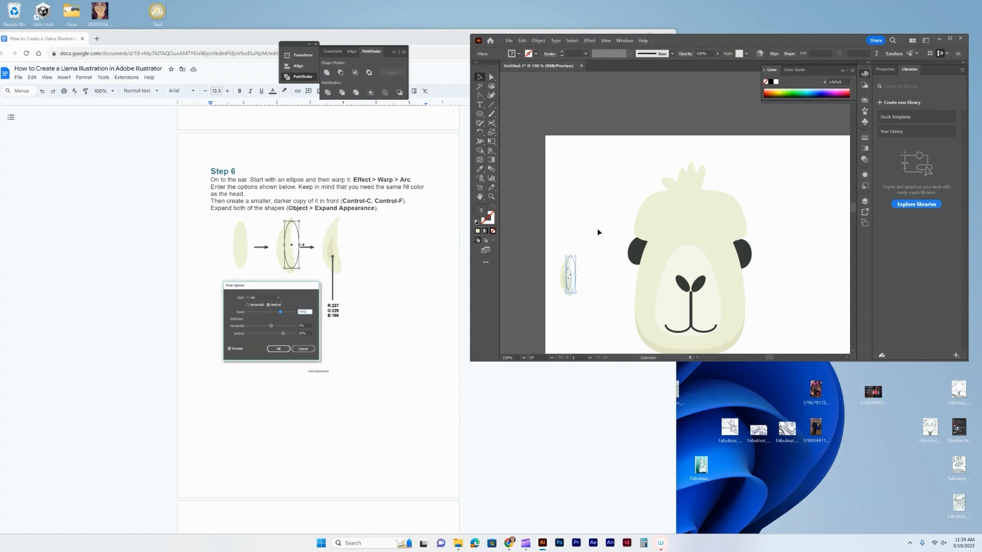
{"action": "left_click", "coordinate": [542, 42]}
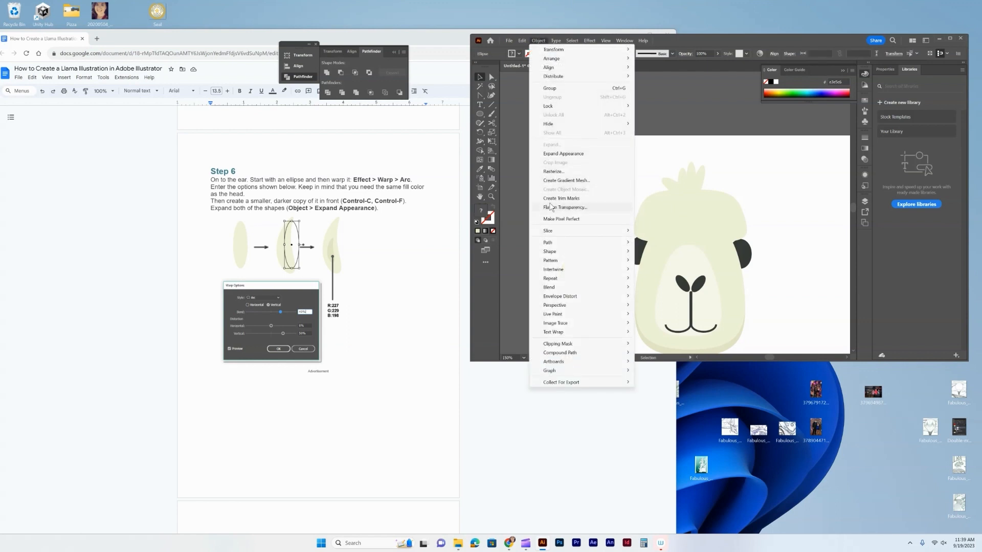
{"action": "left_click", "coordinate": [569, 153]}
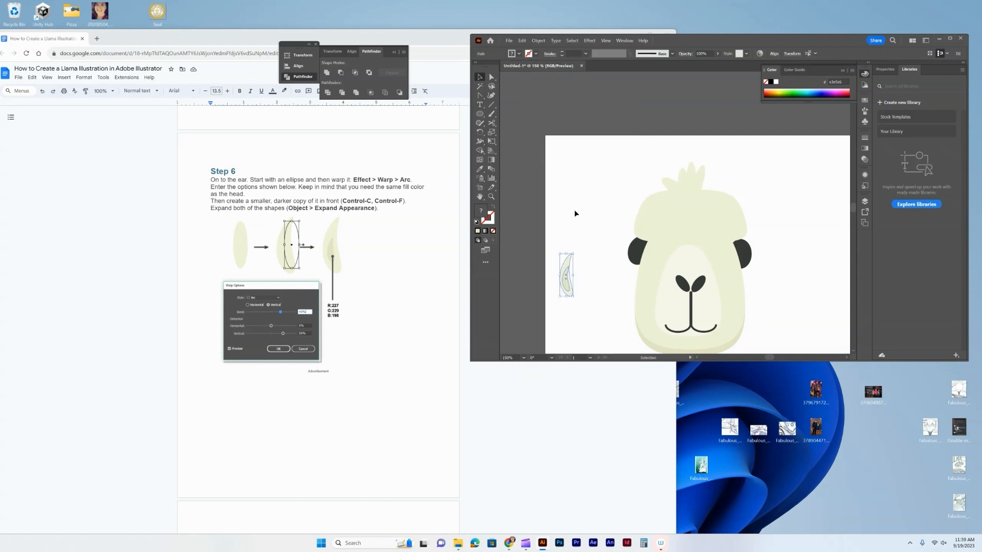
Make a duplicate of the ear reflected across the vertical axis and place it on the head's upper right edge.
{"action": "scroll", "coordinate": [344, 294], "scroll_direction": "down", "scroll_amount": 6}
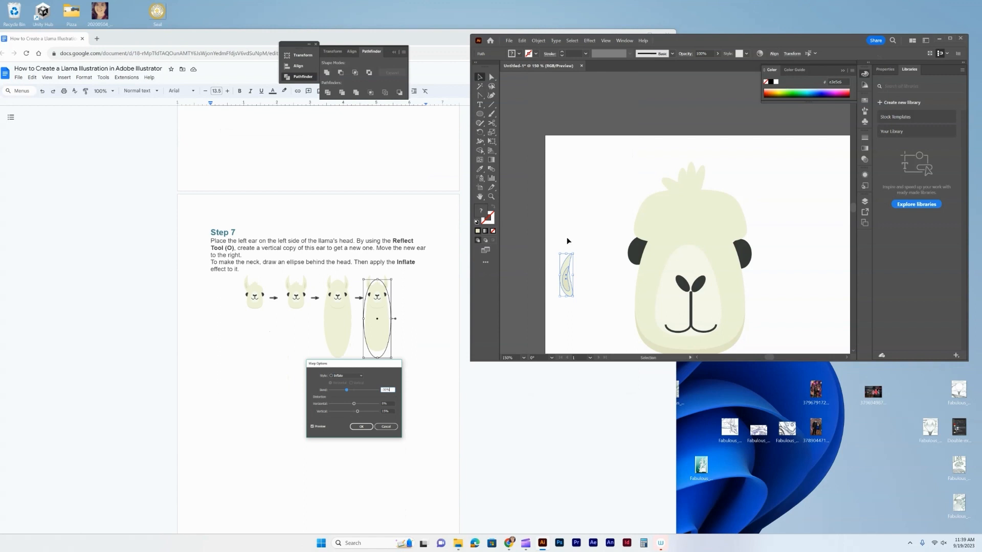
{"action": "left_click_drag", "start_coordinate": [566, 275], "coordinate": [791, 211]}
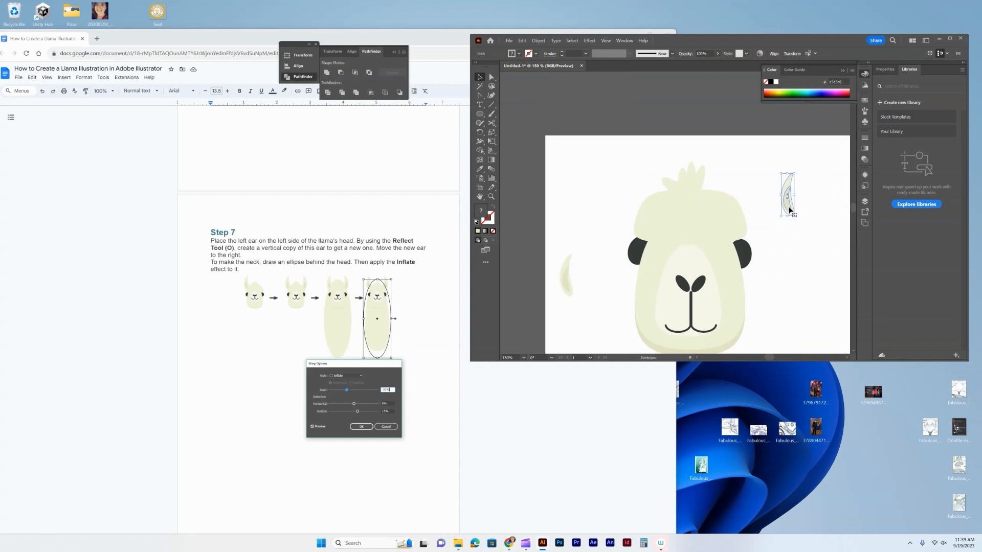
{"action": "right_click", "coordinate": [786, 232]}
{"action": "mouse_move", "coordinate": [812, 365]}
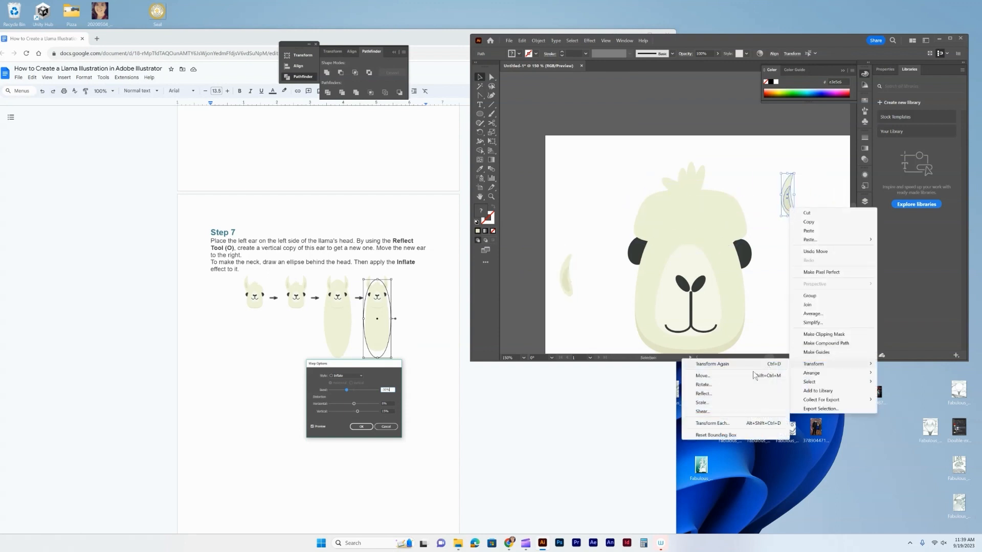
{"action": "left_click", "coordinate": [734, 392]}
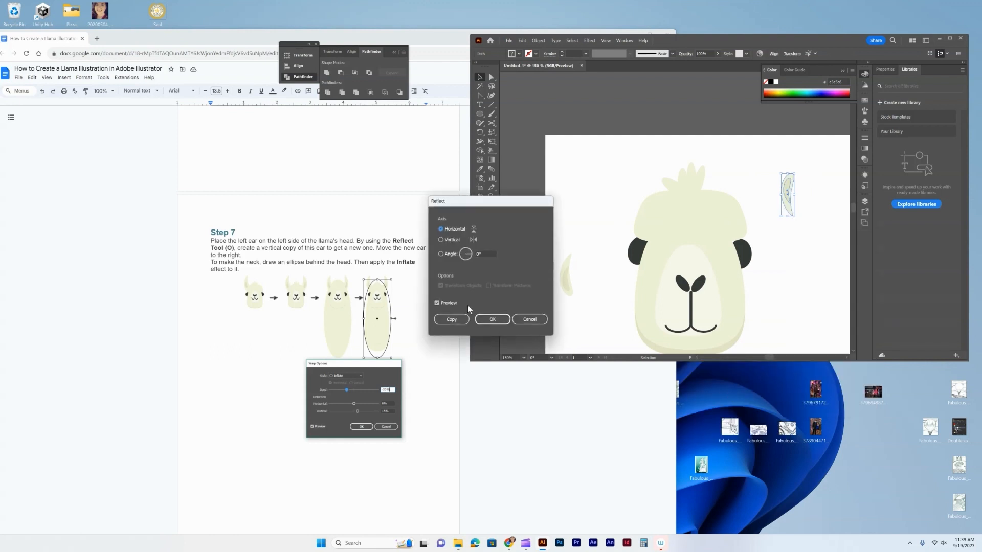
{"action": "left_click", "coordinate": [441, 240]}
{"action": "left_click", "coordinate": [496, 319]}
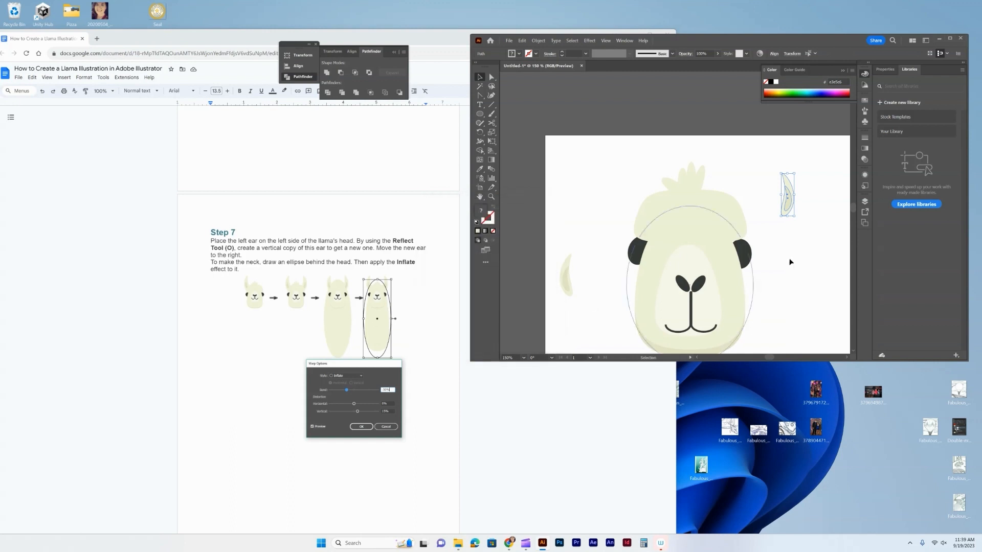
{"action": "left_click_drag", "start_coordinate": [790, 179], "coordinate": [736, 178]}
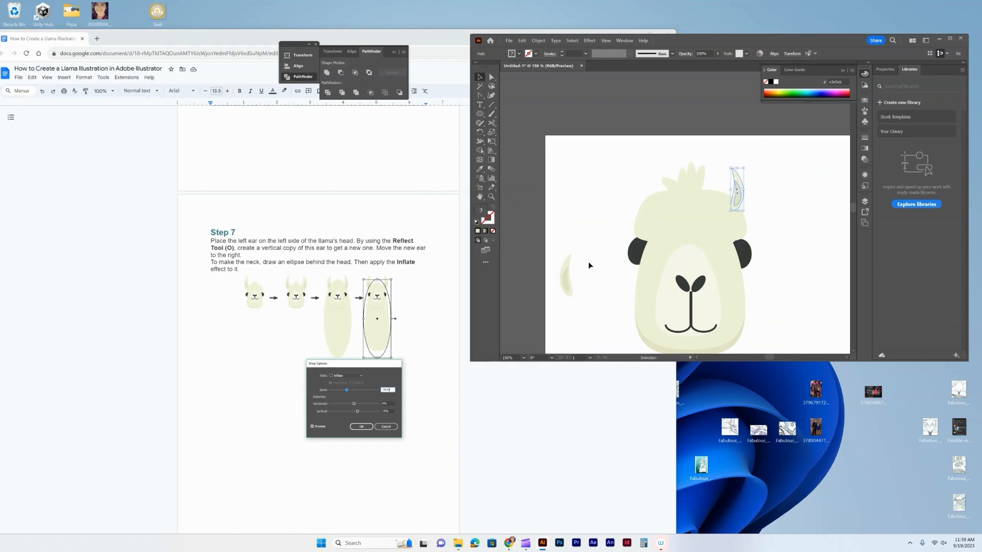
Place the original ear on the head's upper left edge, level with the mirrored ear.
{"action": "left_click", "coordinate": [566, 273]}
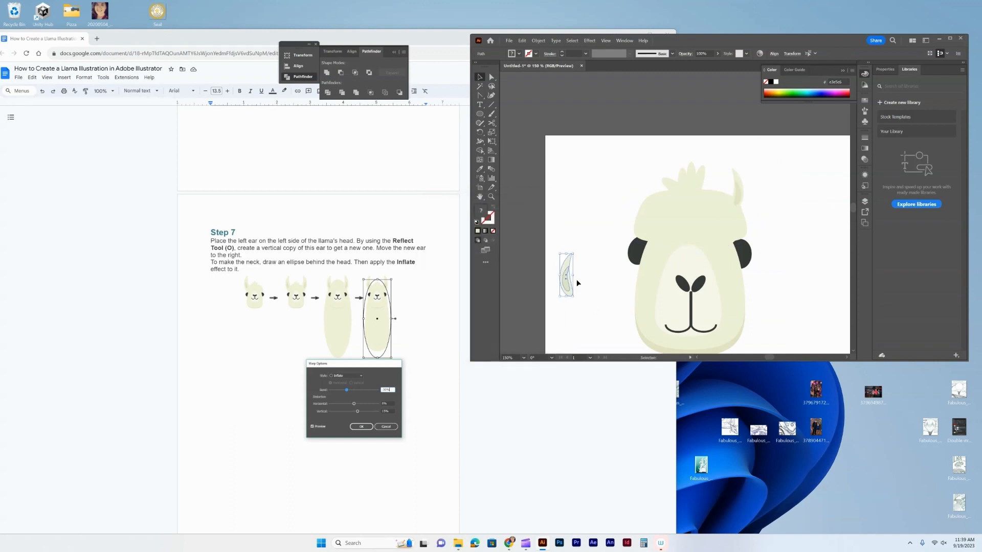
{"action": "left_click_drag", "start_coordinate": [569, 263], "coordinate": [646, 173]}
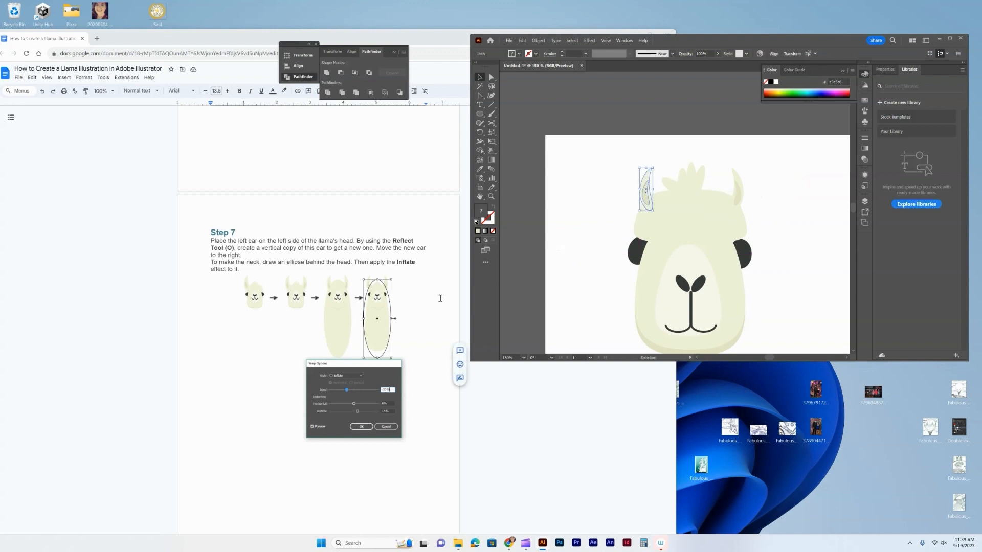
Draw a tall ellipse for the neck below the llama's head, using the head's fill color and no stroke.
{"action": "scroll", "coordinate": [350, 301], "scroll_direction": "down", "scroll_amount": 1}
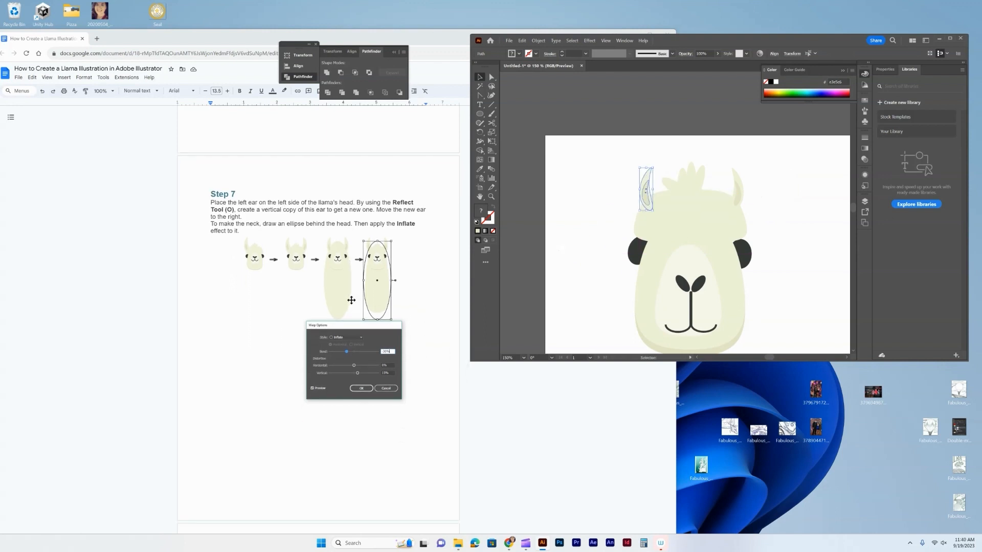
{"action": "scroll", "coordinate": [605, 288], "scroll_direction": "down", "scroll_amount": 1}
{"action": "scroll", "coordinate": [605, 289], "scroll_direction": "down", "scroll_amount": 6}
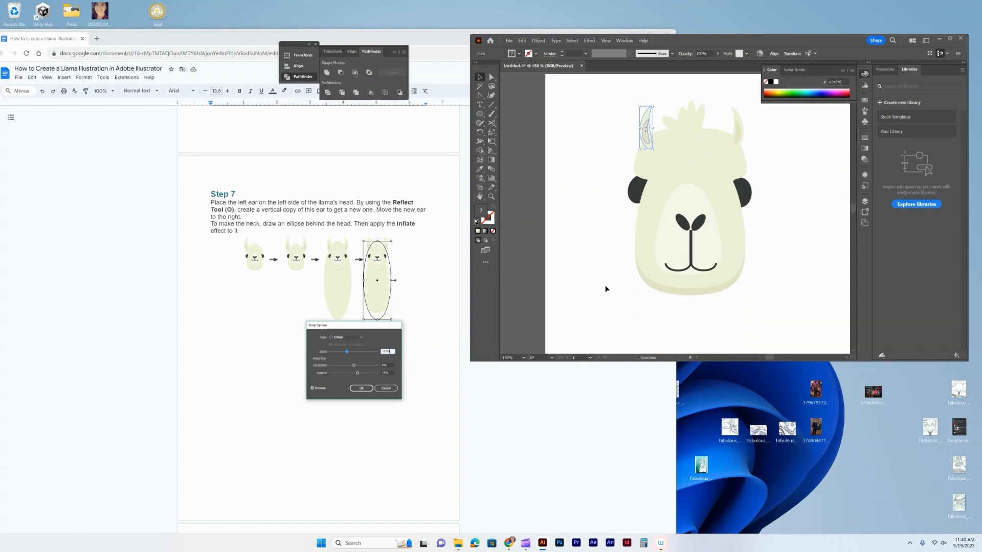
{"action": "scroll", "coordinate": [605, 289], "scroll_direction": "down", "scroll_amount": 2}
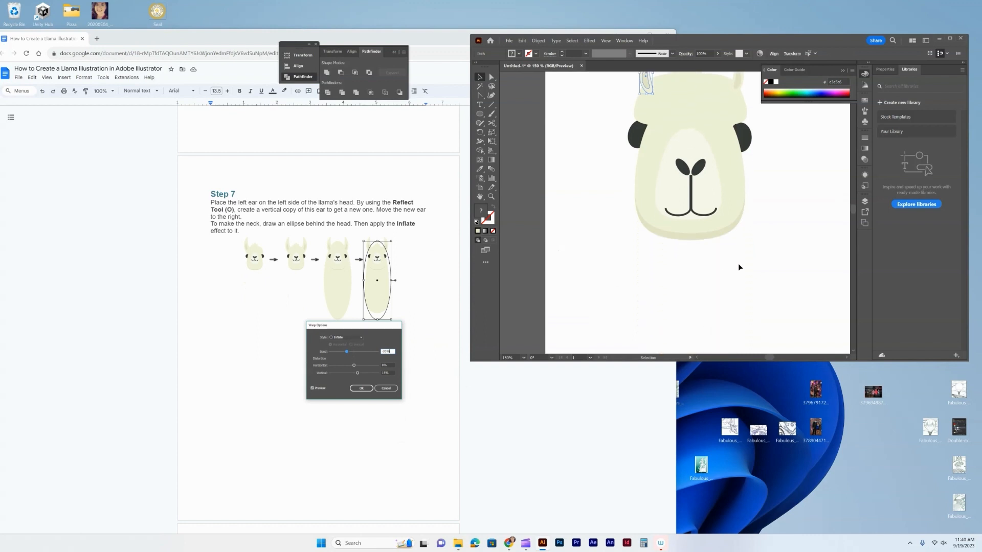
{"action": "left_click", "coordinate": [737, 238]}
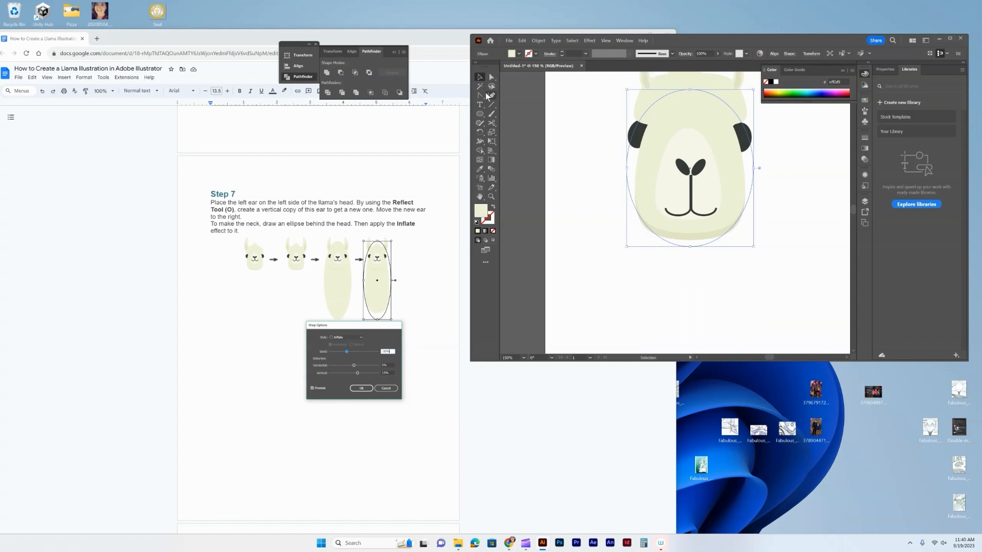
{"action": "left_click", "coordinate": [565, 119]}
{"action": "left_click", "coordinate": [480, 113]}
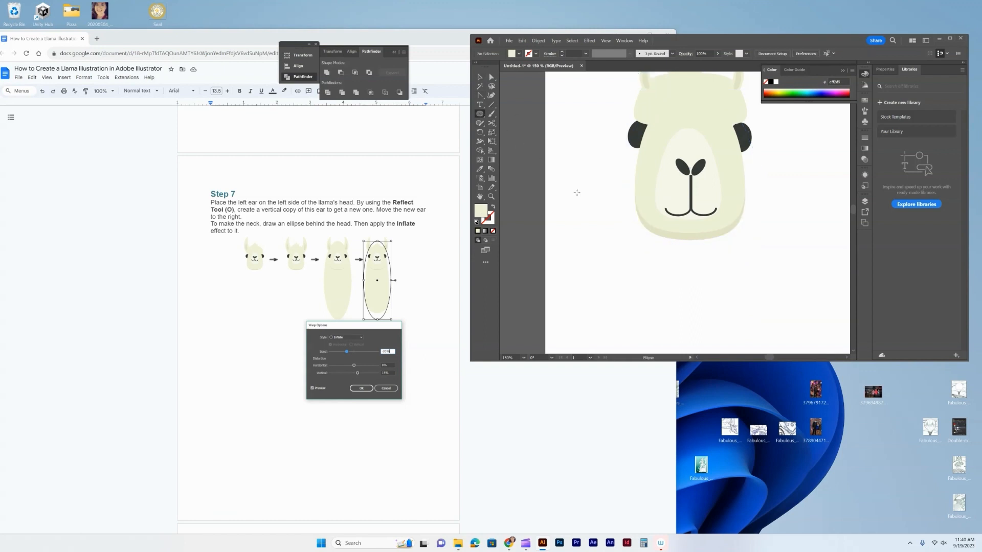
{"action": "scroll", "coordinate": [652, 291], "scroll_direction": "down", "scroll_amount": 4}
{"action": "left_click_drag", "start_coordinate": [606, 196], "coordinate": [727, 331]}
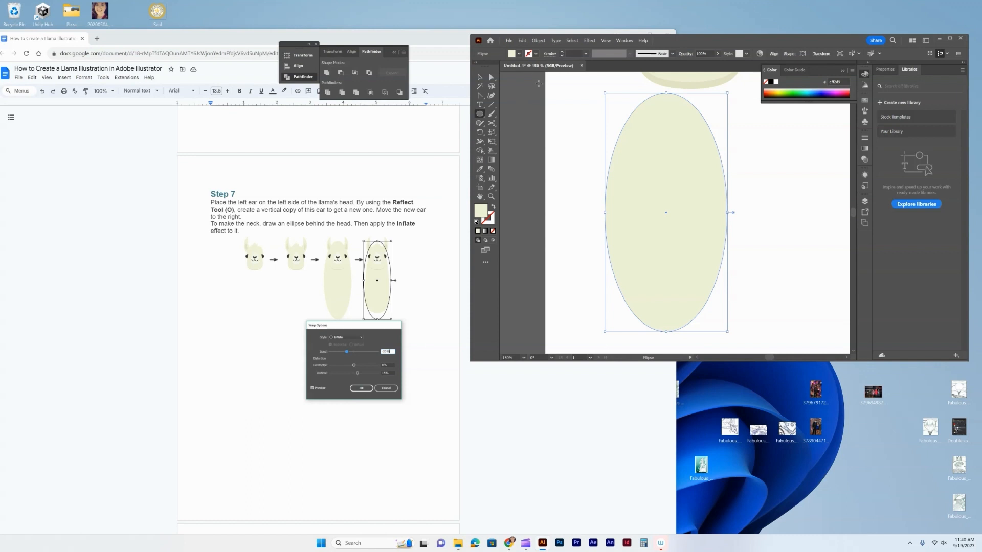
Apply the Inflate warp effect to the neck ellipse with a Bend of -30% and a Vertical distortion of 15%.
{"action": "left_click", "coordinate": [589, 41]}
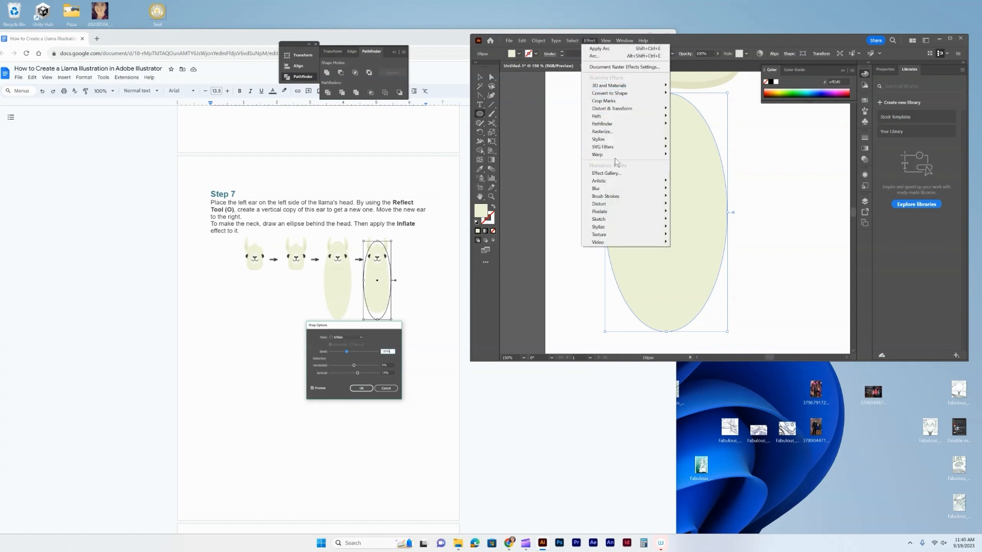
{"action": "mouse_move", "coordinate": [619, 154]}
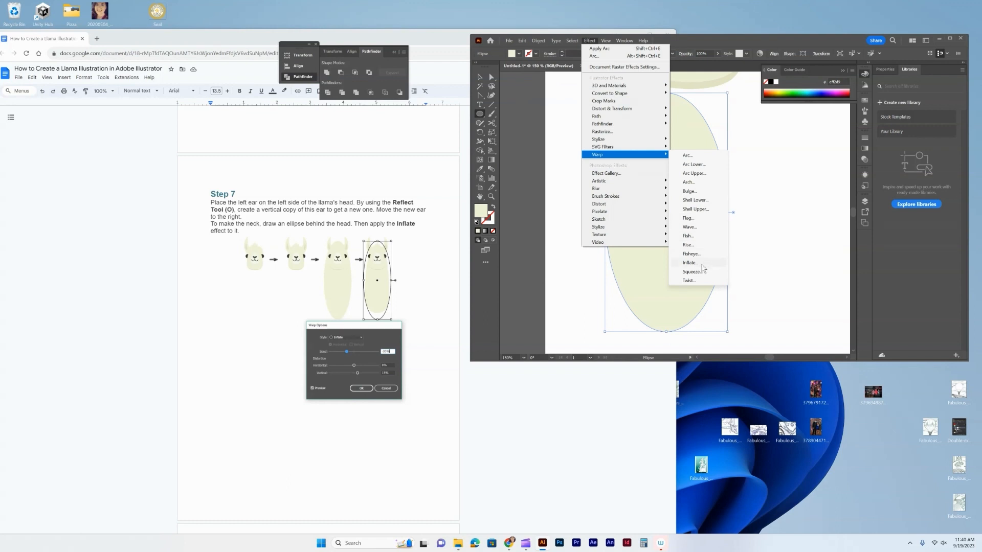
{"action": "left_click", "coordinate": [701, 264]}
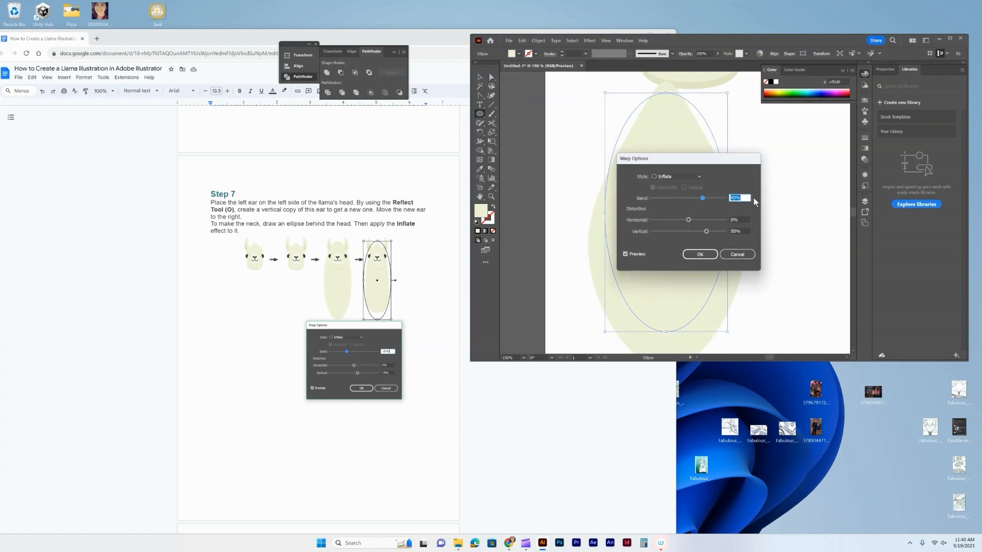
{"action": "type", "text": "-30"}
{"action": "double_click", "coordinate": [732, 232]}
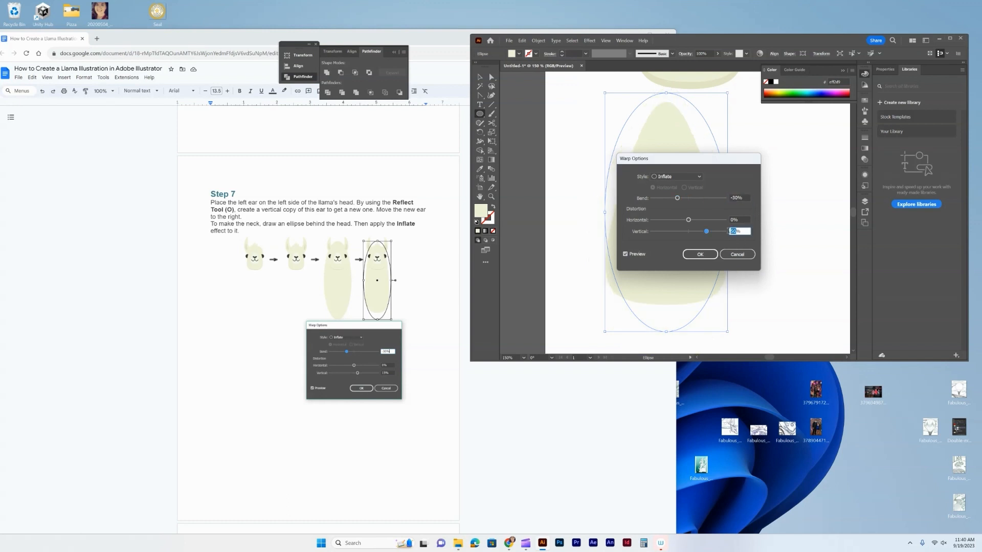
{"action": "type", "text": "15"}
{"action": "left_click", "coordinate": [702, 255]}
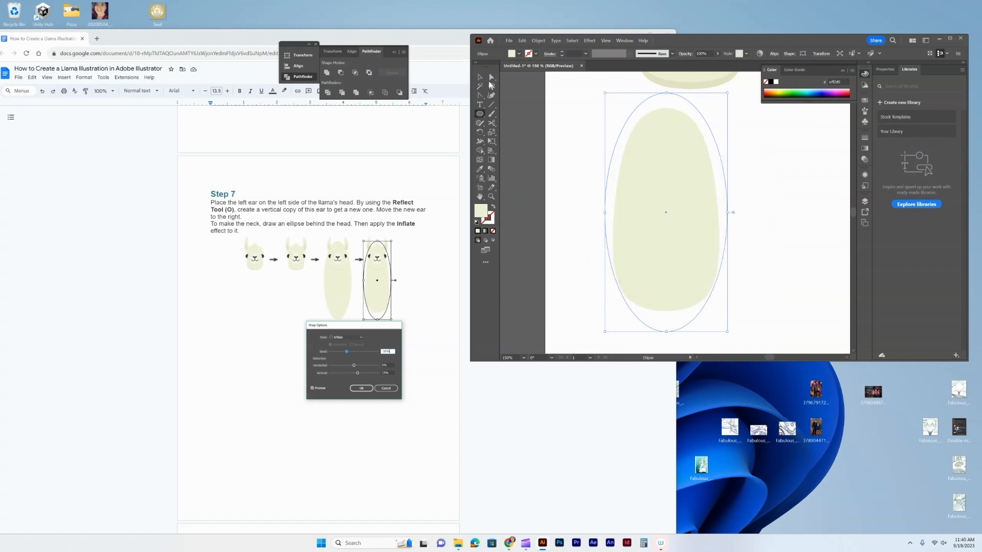
Move the neck up under the llama's chin and send it to the back, behind the head.
{"action": "left_click", "coordinate": [480, 77]}
{"action": "left_click_drag", "start_coordinate": [693, 214], "coordinate": [708, 185]}
{"action": "right_click", "coordinate": [708, 185]}
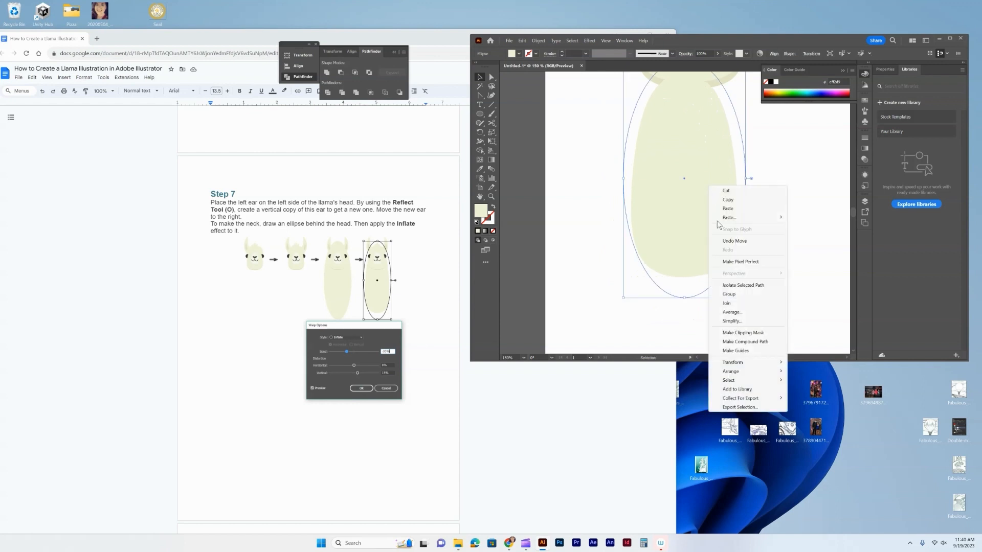
{"action": "mouse_move", "coordinate": [742, 377]}
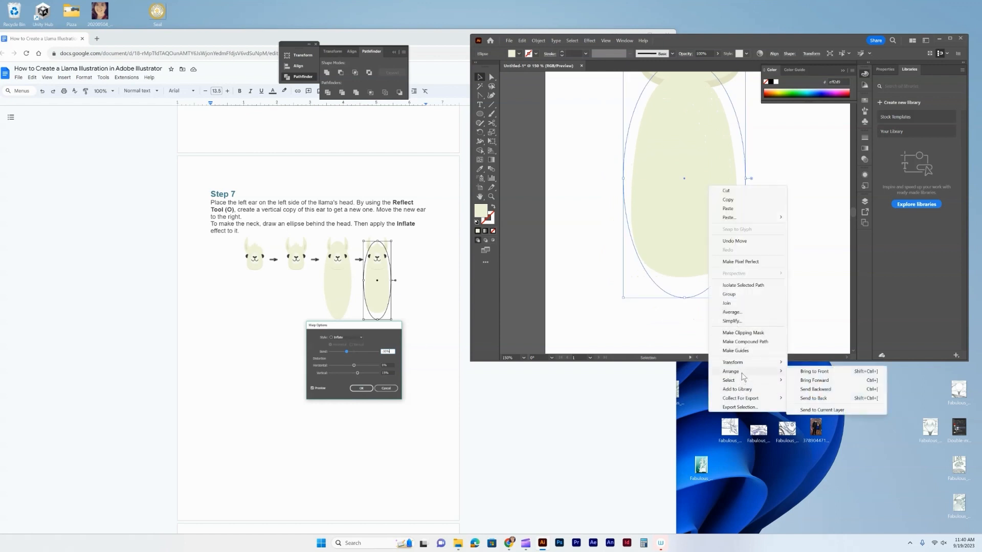
{"action": "left_click", "coordinate": [845, 399]}
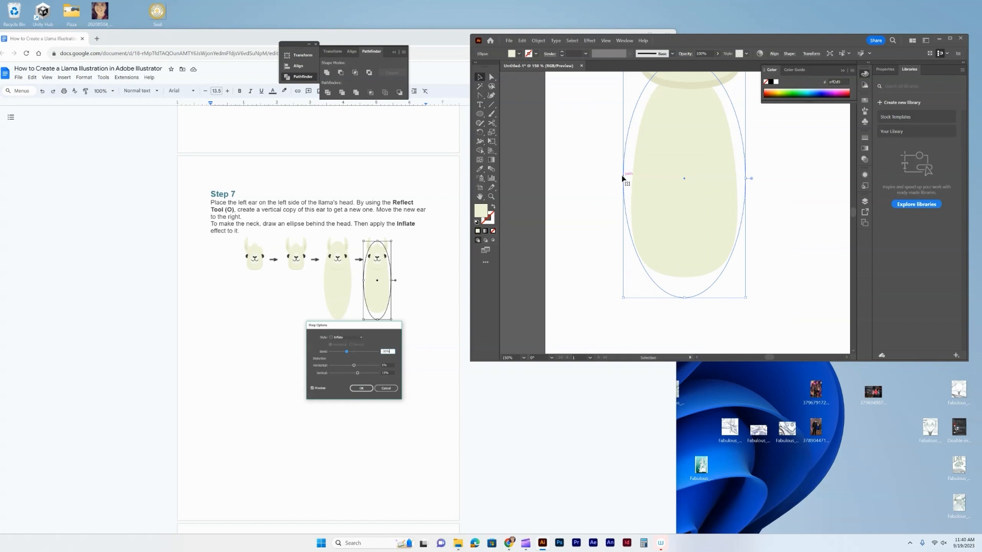
Widen and enlarge the neck shape, and recenter it beneath the head.
{"action": "left_click_drag", "start_coordinate": [623, 178], "coordinate": [583, 178]}
{"action": "left_click_drag", "start_coordinate": [746, 300], "coordinate": [772, 315]}
{"action": "left_click_drag", "start_coordinate": [675, 228], "coordinate": [686, 220]}
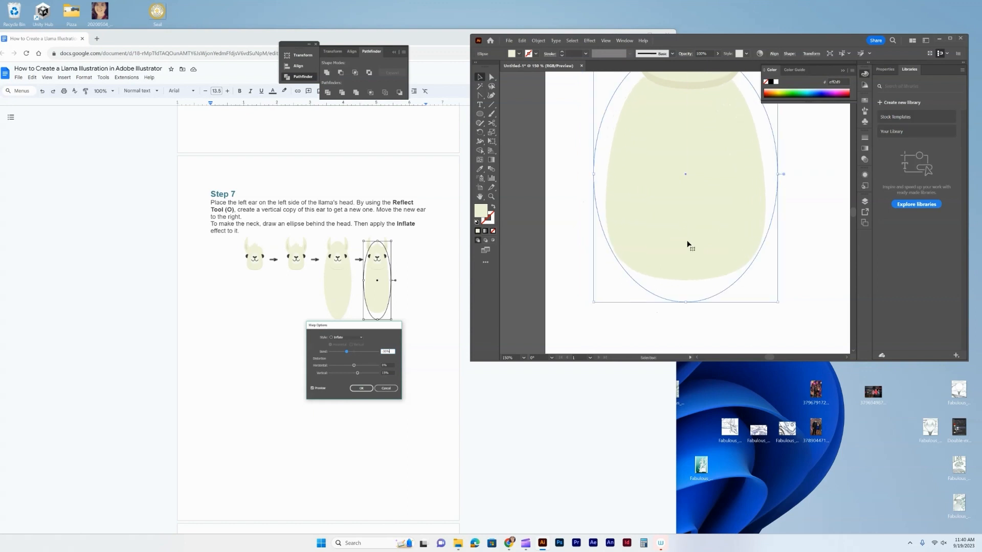
{"action": "key", "text": "ctrl+minus"}
{"action": "key", "text": "ctrl+minus"}
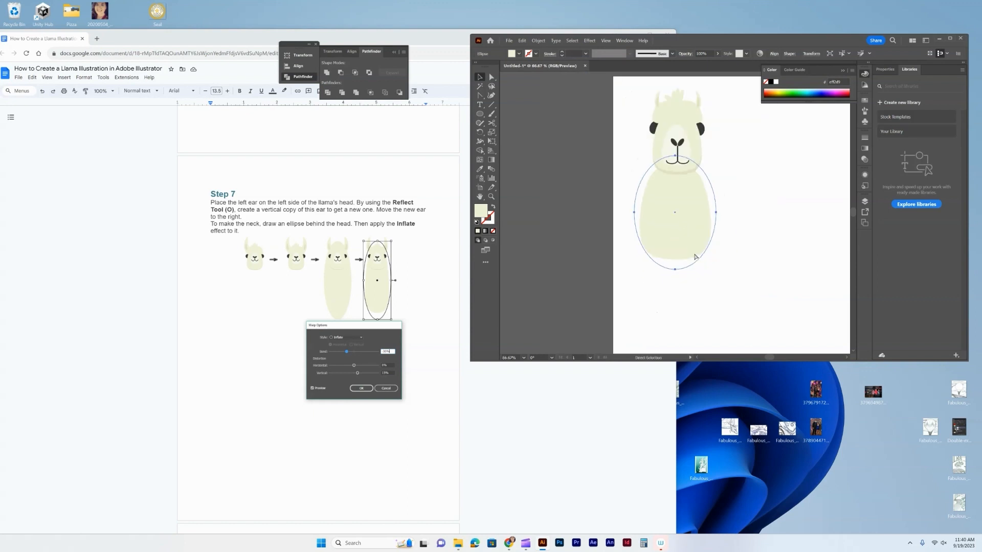
{"action": "key", "text": "v"}
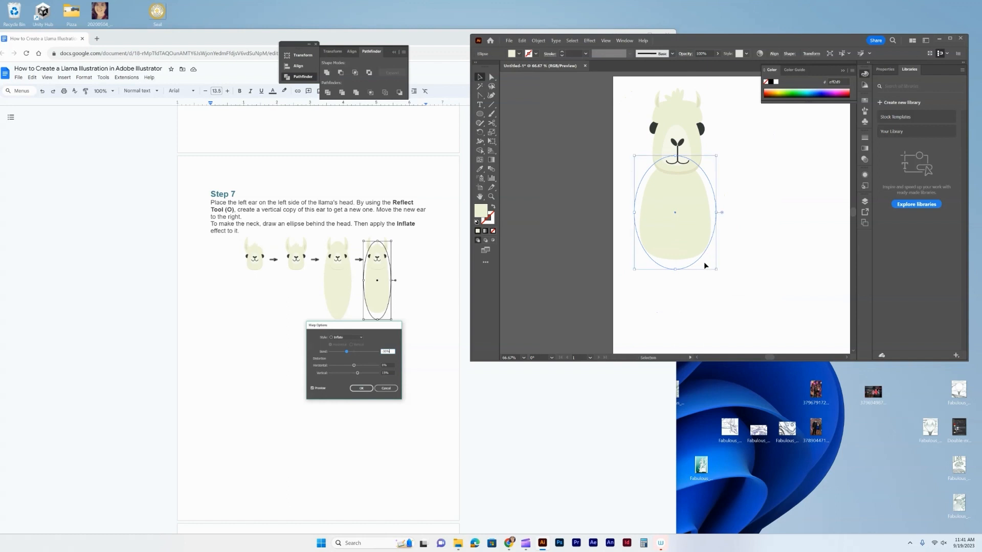
{"action": "left_click", "coordinate": [699, 145]}
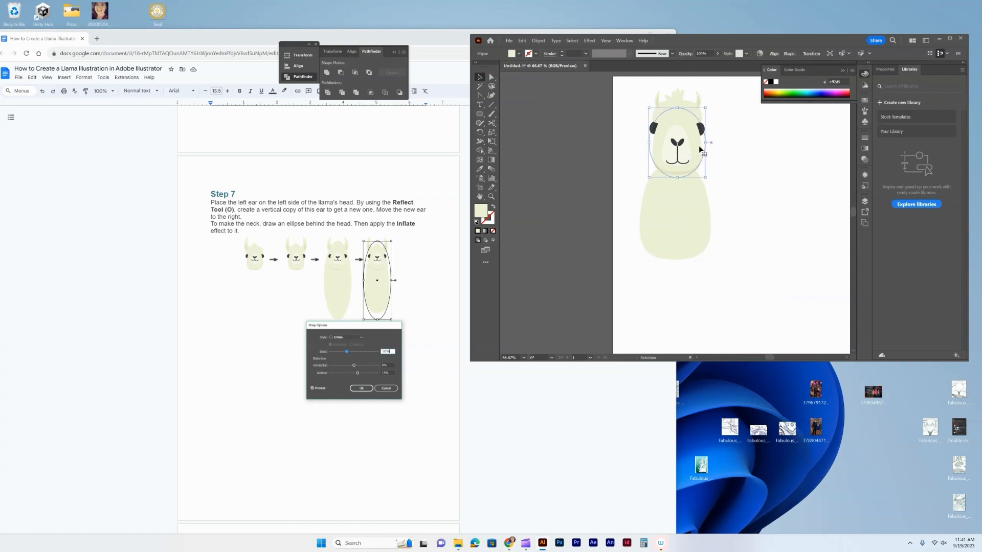
{"action": "left_click_drag", "start_coordinate": [707, 177], "coordinate": [698, 183]}
{"action": "key", "text": "ctrl+z"}
{"action": "key", "text": "ctrl+z"}
{"action": "left_click", "coordinate": [663, 126]}
{"action": "key", "text": "ctrl+a"}
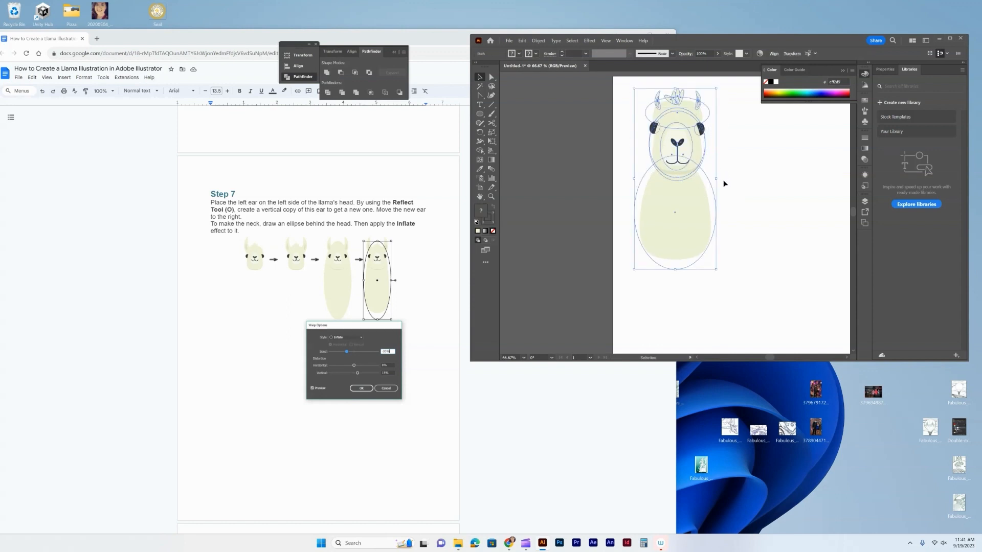
{"action": "left_click", "coordinate": [723, 183]}
Move the neck away from the head, and select all the head shapes to make the head narrower.
{"action": "left_click_drag", "start_coordinate": [676, 225], "coordinate": [700, 274]}
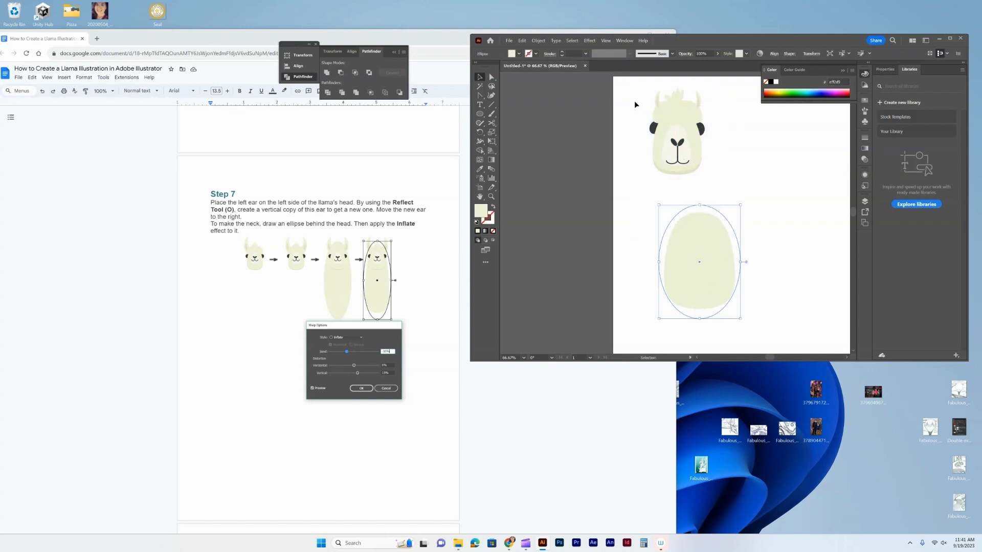
{"action": "left_click_drag", "start_coordinate": [634, 100], "coordinate": [724, 175]}
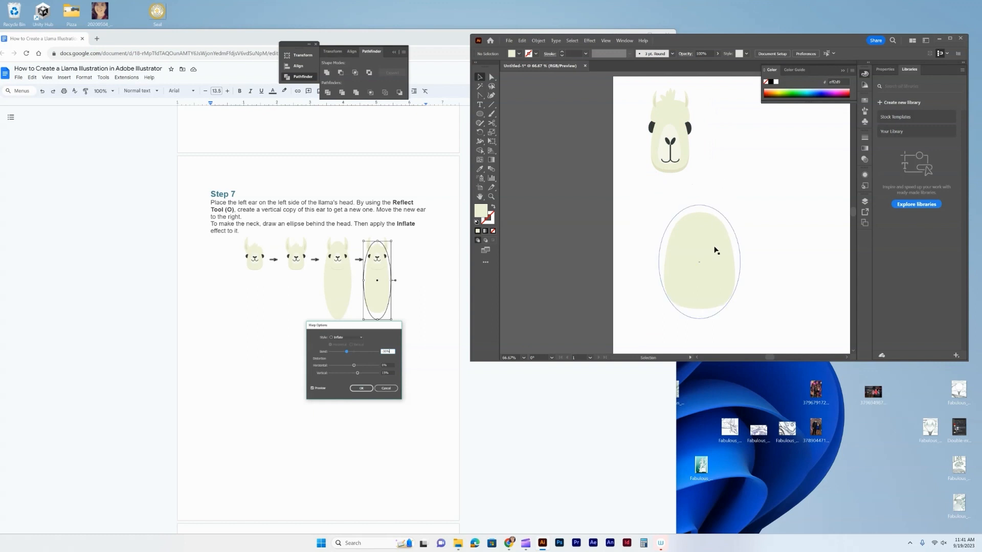
Move the neck back behind the narrowed head and scale it down into a slimmer neck.
{"action": "left_click_drag", "start_coordinate": [717, 250], "coordinate": [687, 201]}
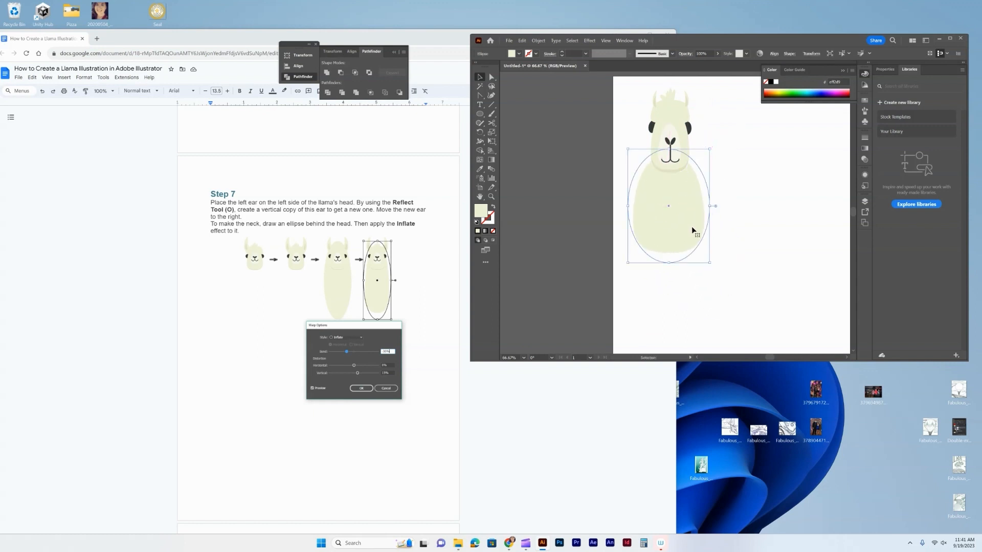
{"action": "left_click_drag", "start_coordinate": [710, 261], "coordinate": [677, 214]}
{"action": "left_click", "coordinate": [717, 222]}
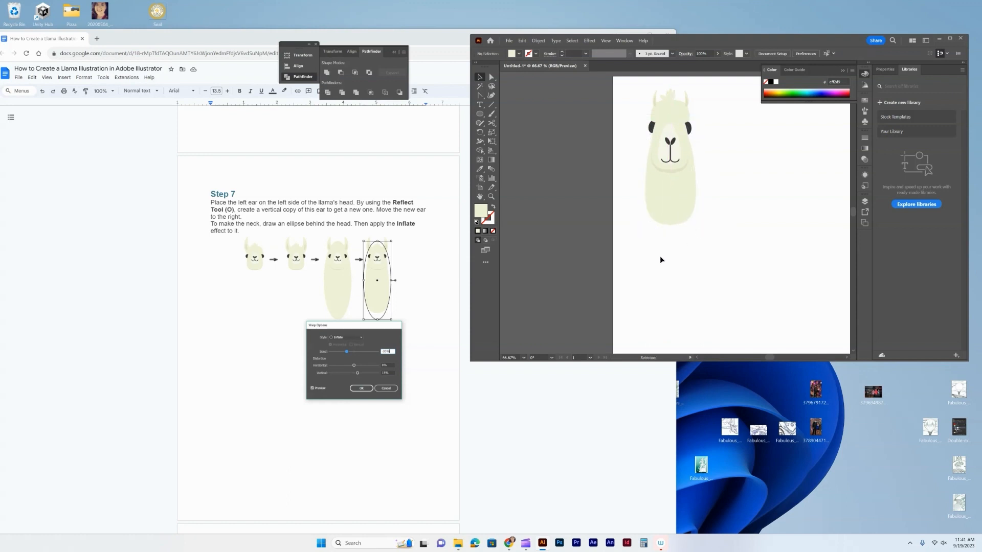
Select the whole llama head with its neck and move it to the right side of the artboard, making room for the body.
{"action": "scroll", "coordinate": [300, 327], "scroll_direction": "down", "scroll_amount": 3}
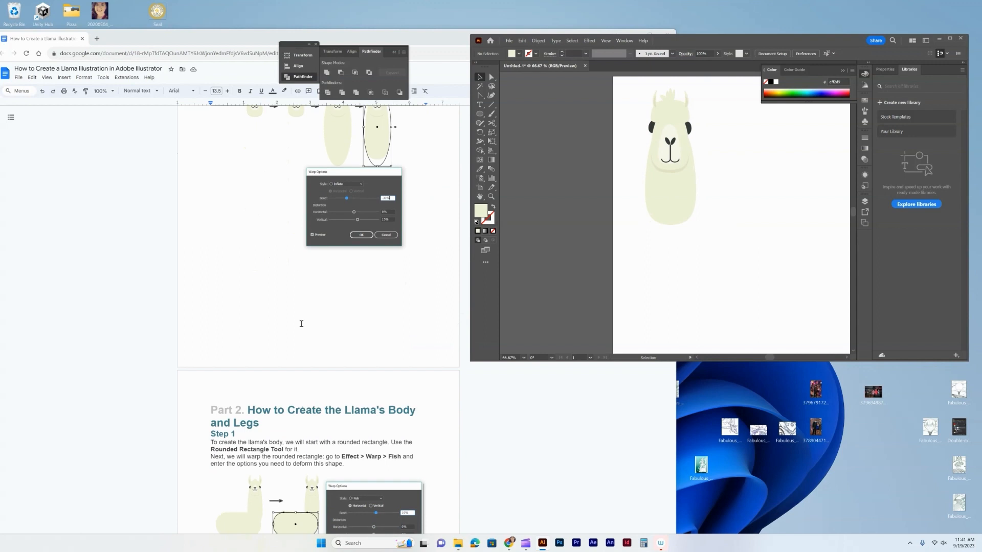
{"action": "scroll", "coordinate": [301, 324], "scroll_direction": "down", "scroll_amount": 4}
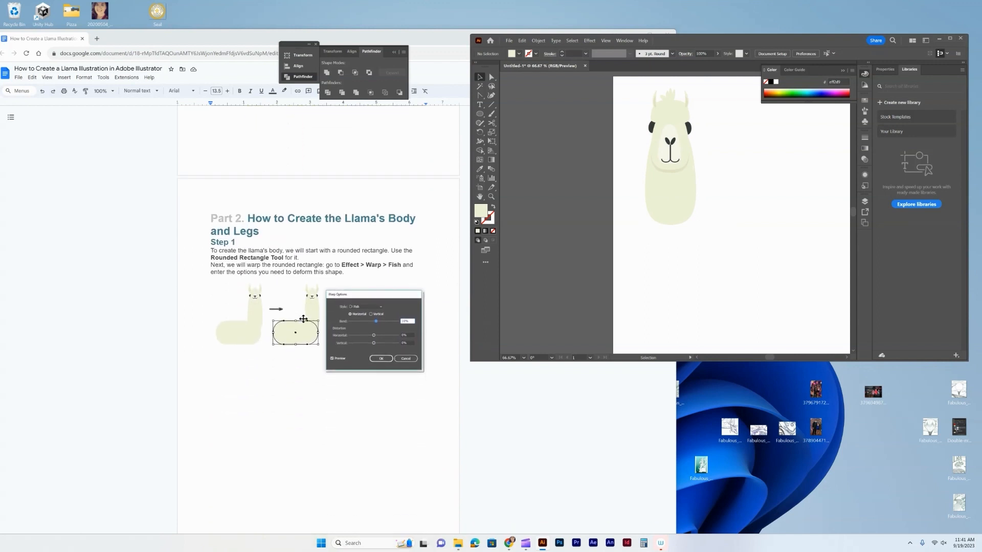
{"action": "left_click_drag", "start_coordinate": [756, 264], "coordinate": [756, 264]}
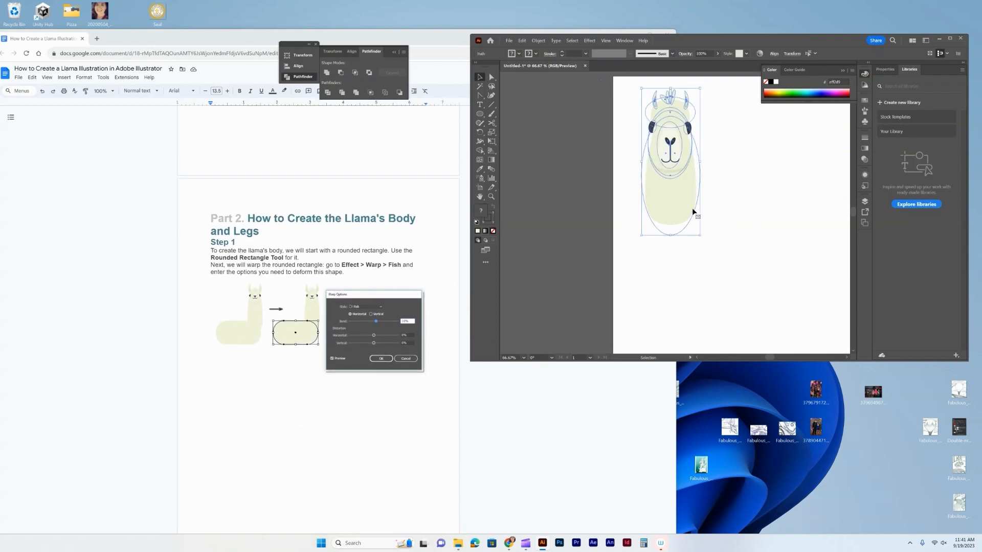
{"action": "left_click_drag", "start_coordinate": [687, 208], "coordinate": [790, 210]}
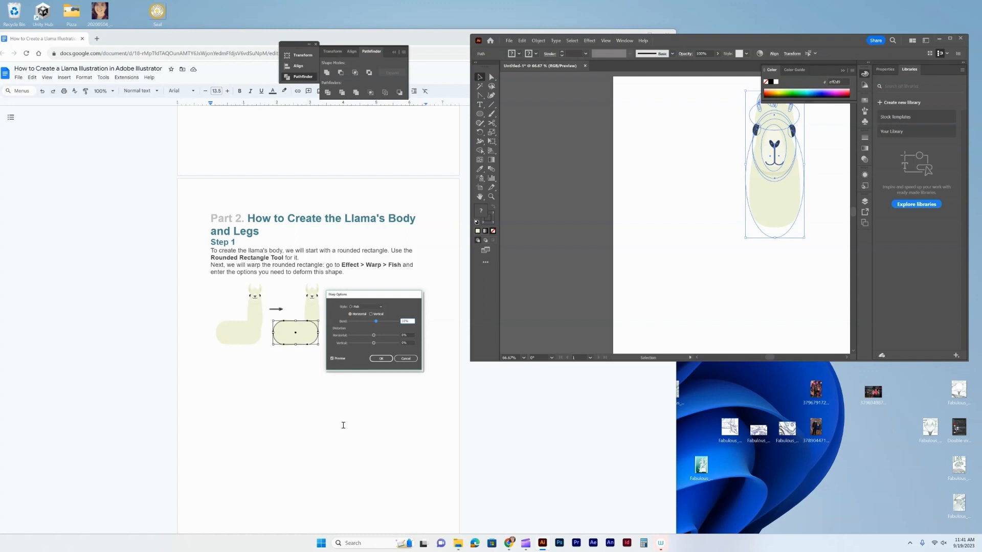
{"action": "scroll", "coordinate": [344, 425], "scroll_direction": "down", "scroll_amount": 5}
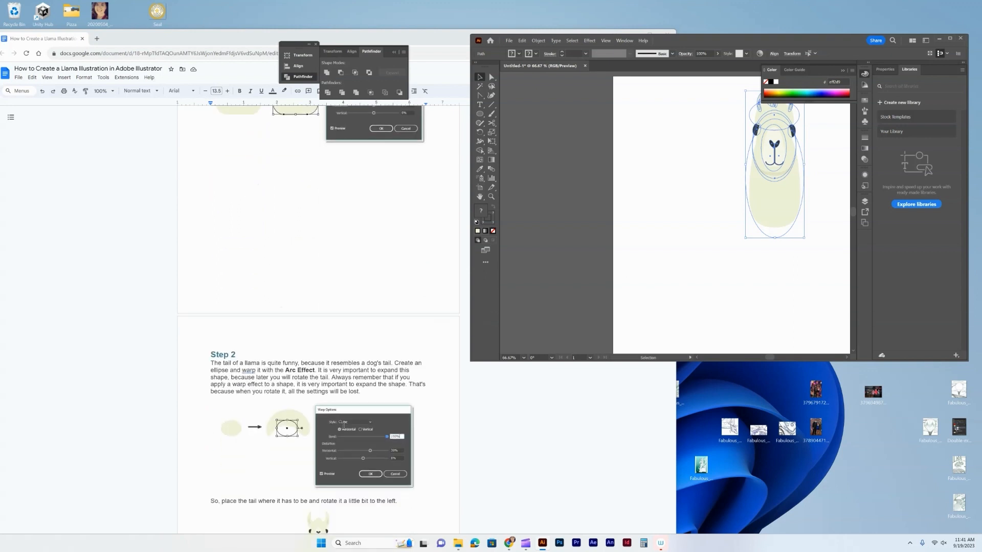
{"action": "scroll", "coordinate": [343, 424], "scroll_direction": "up", "scroll_amount": 5}
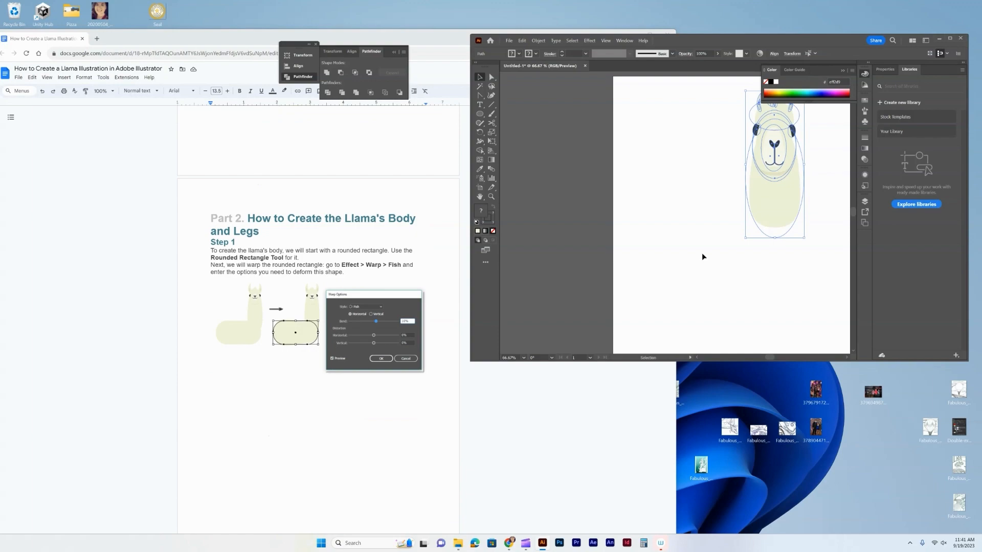